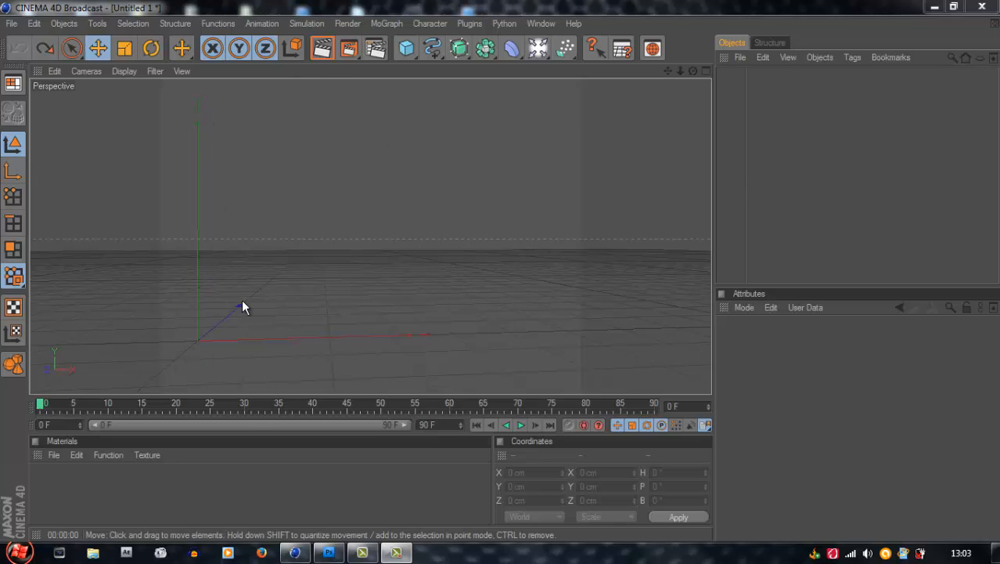
drag(693, 71, 500, 275)
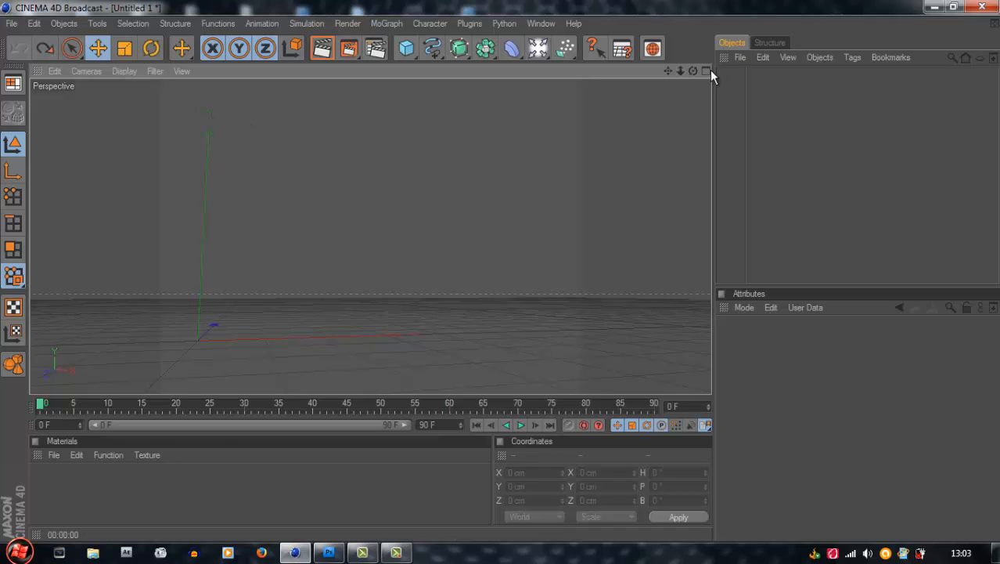
drag(693, 71, 498, 272)
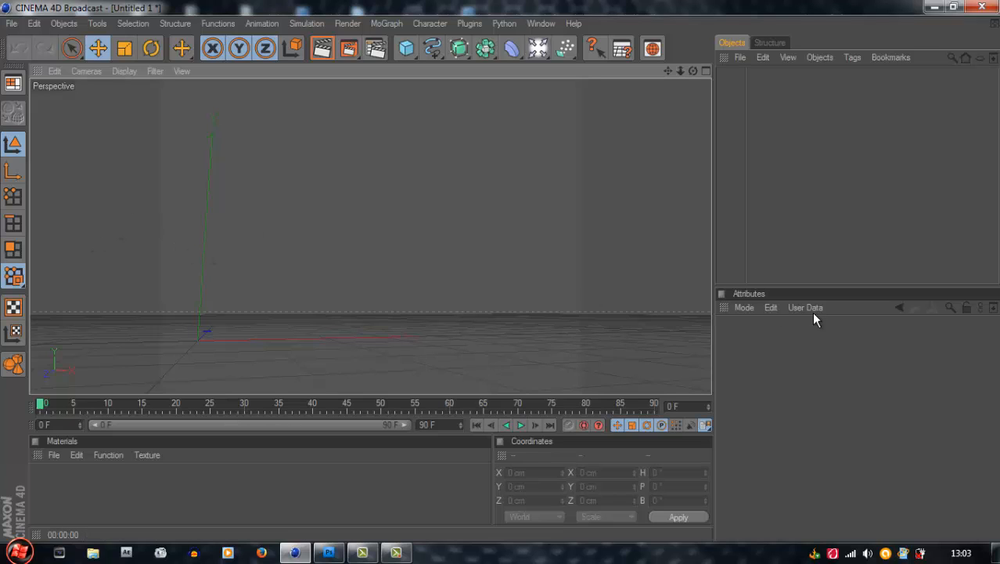
In the render settings, enable Render Region for the output and Alpha Channel for the saved image
click(374, 51)
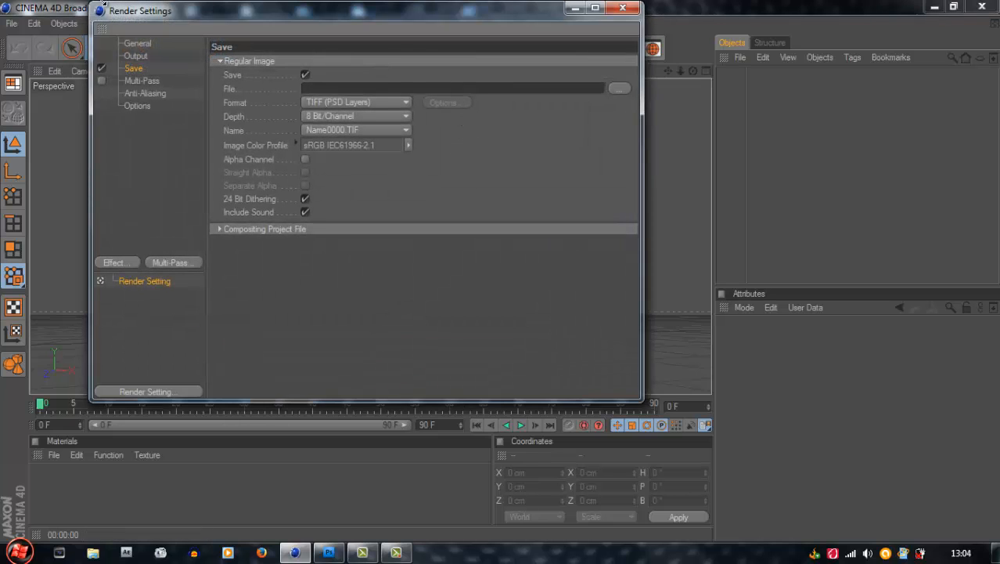
click(149, 44)
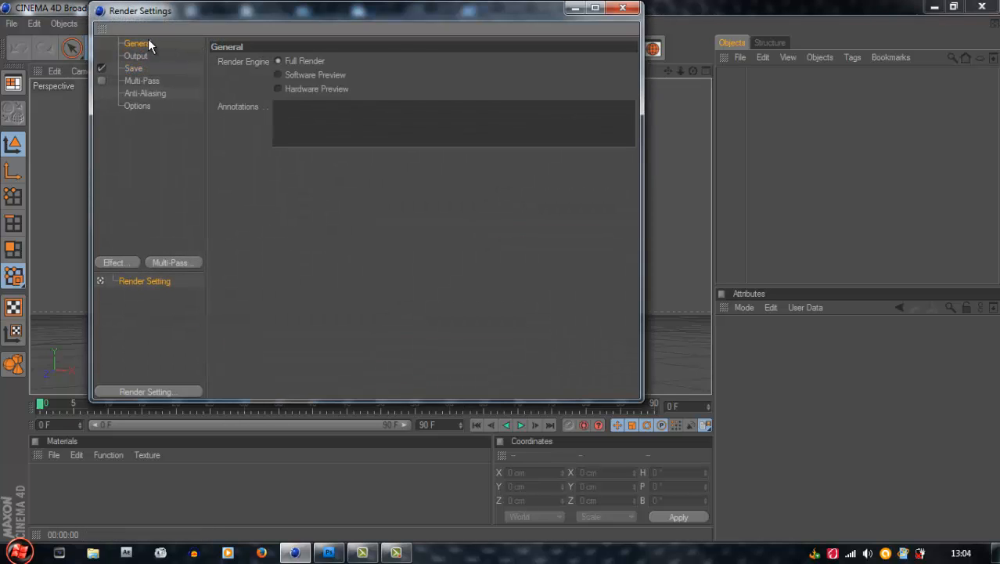
click(141, 56)
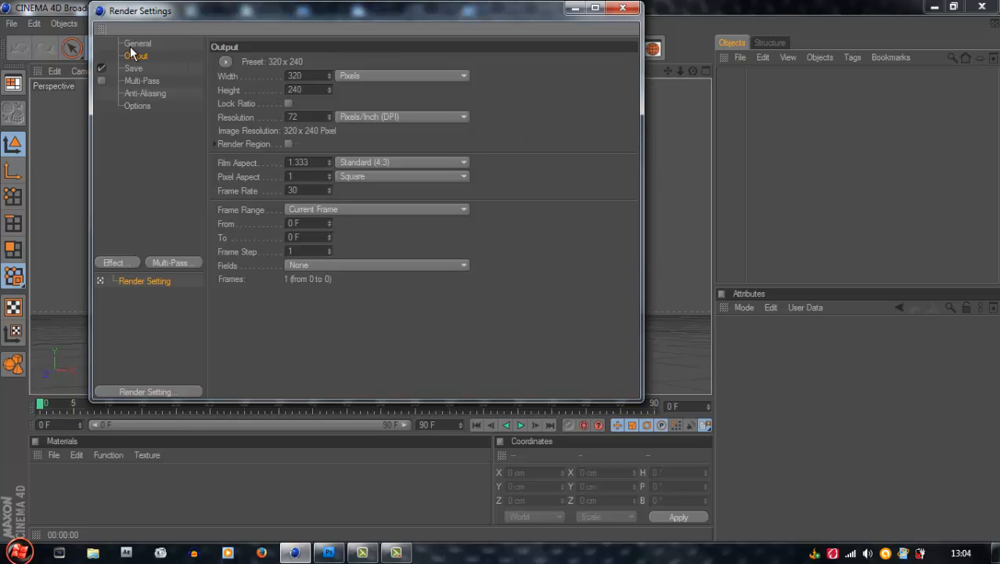
click(288, 145)
click(134, 68)
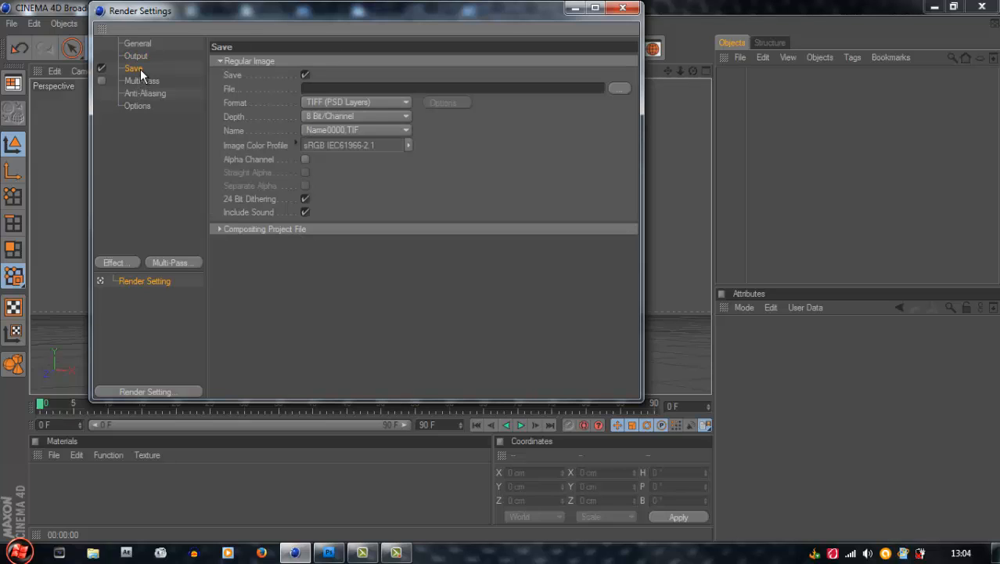
click(305, 159)
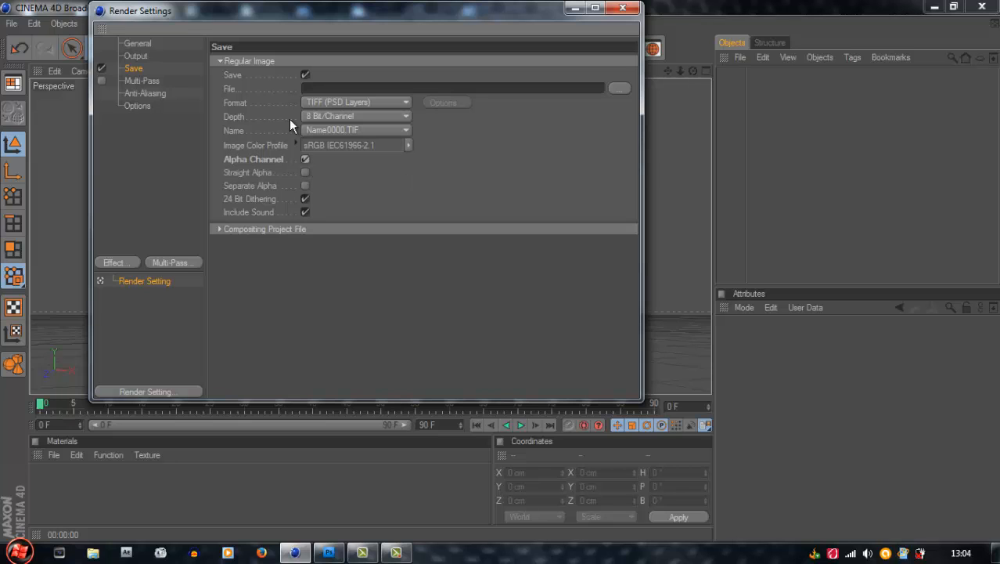
click(145, 80)
click(146, 93)
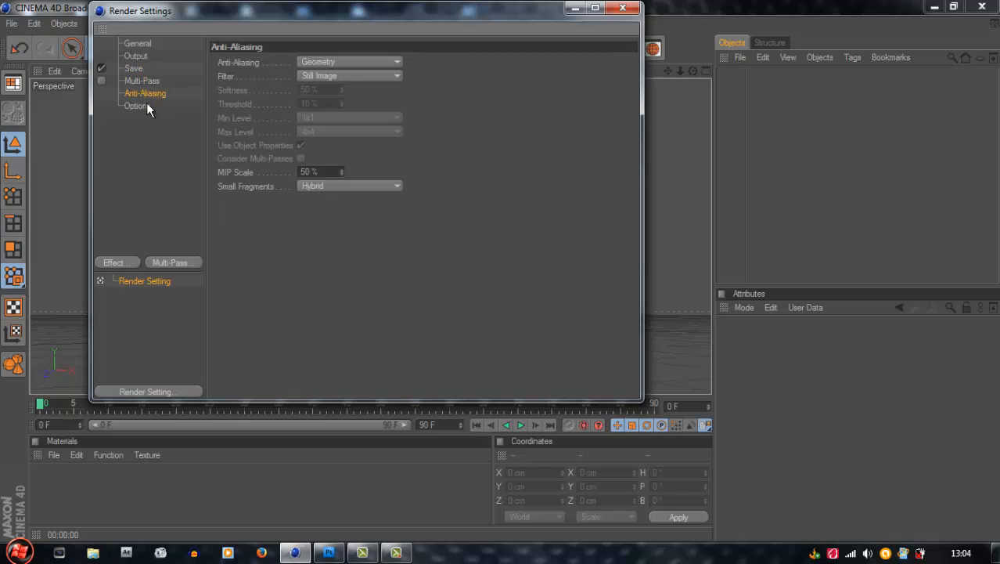
click(145, 107)
click(149, 44)
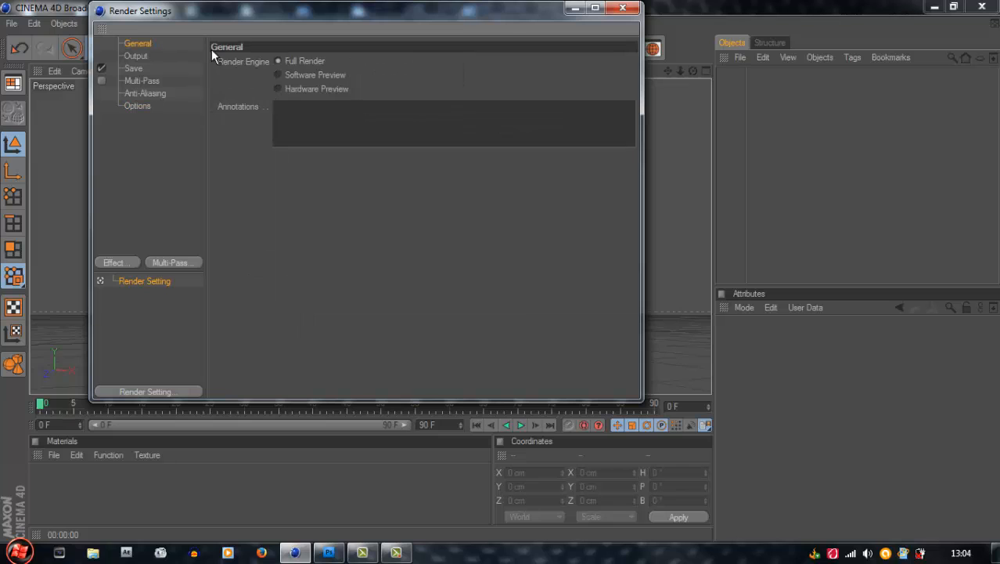
Set the render output size to 1500 pixels wide and 600 pixels high, and close the render settings
click(140, 57)
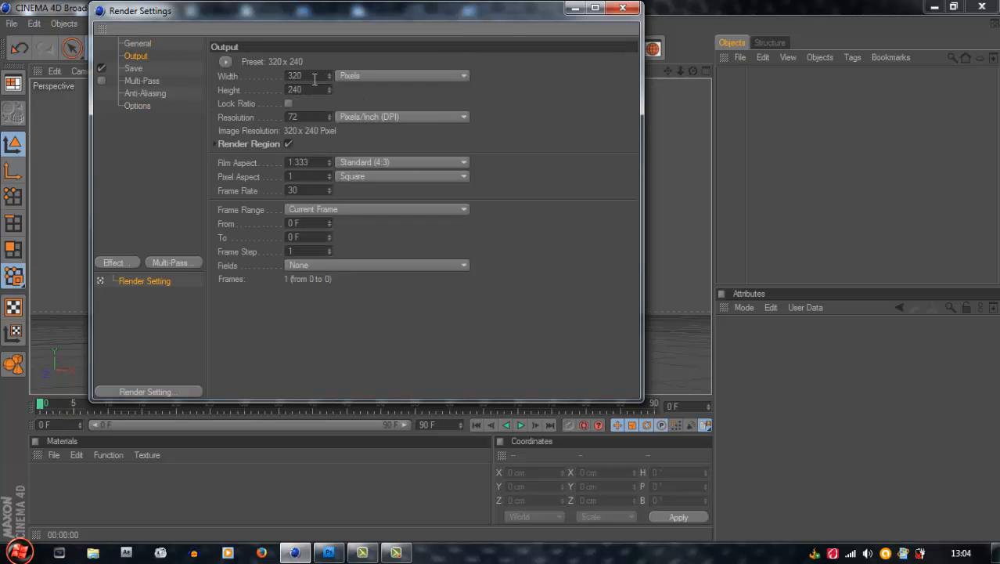
double_click(315, 77)
text(1500)
key(Return)
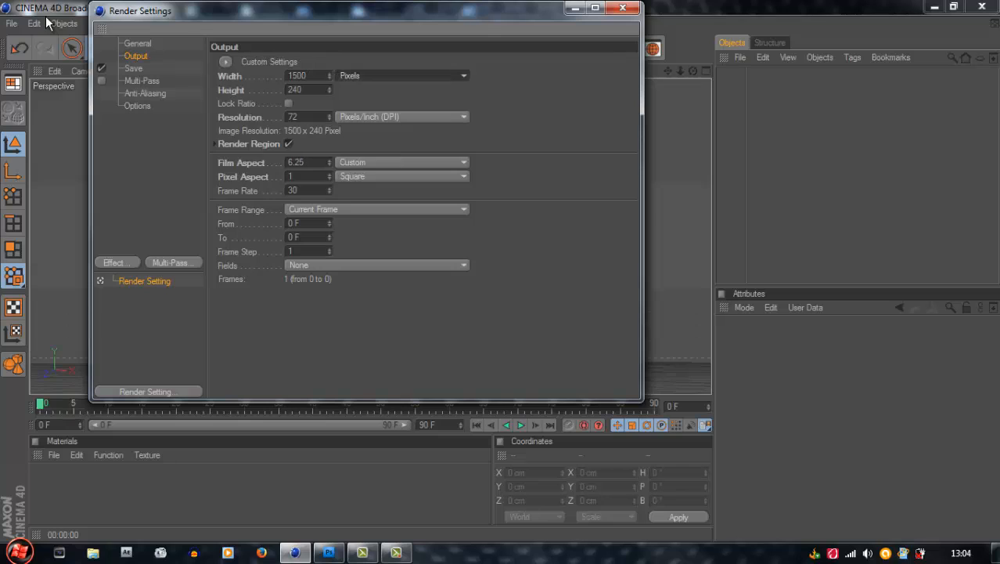
key(Tab)
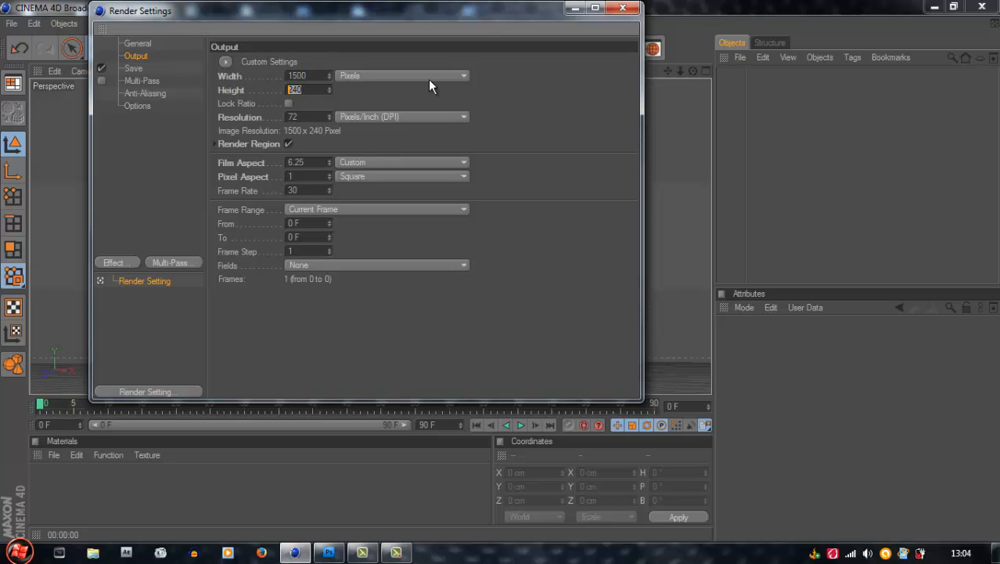
text(500)
key(Return)
double_click(302, 94)
text(600)
key(Return)
click(624, 9)
Add a MoText object to the scene and change its text to TEST
drag(693, 71, 563, 243)
drag(701, 72, 399, 216)
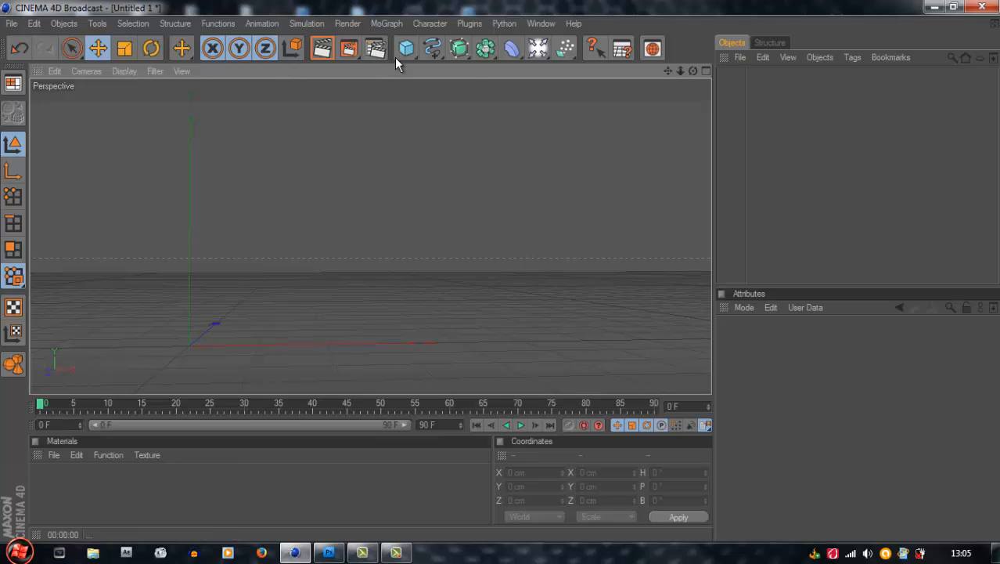
click(384, 25)
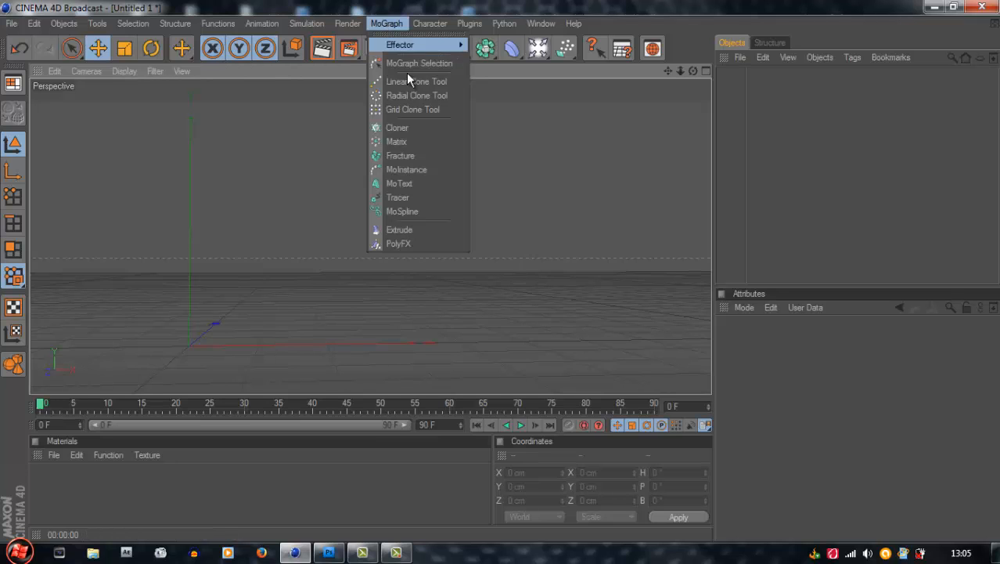
click(429, 187)
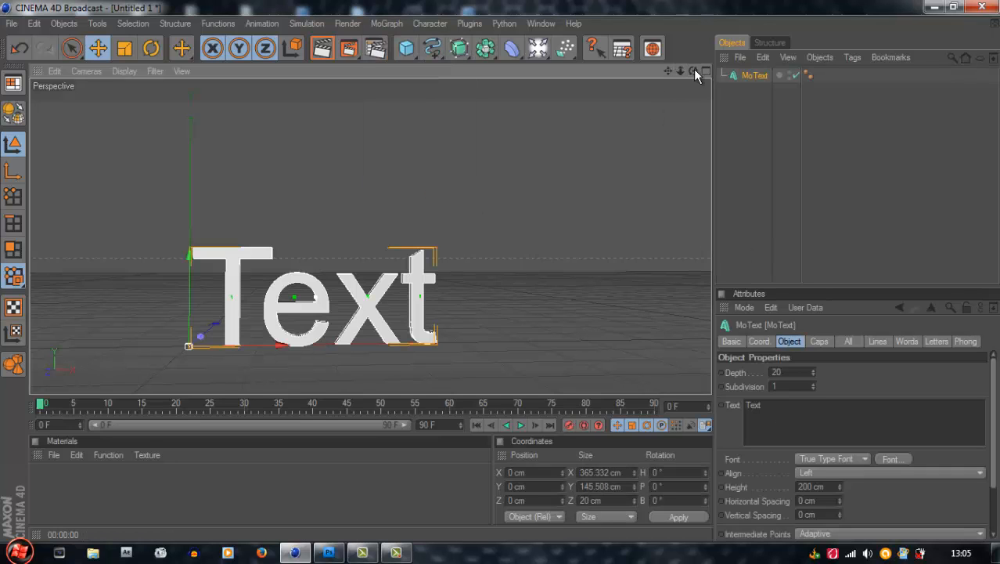
drag(693, 70, 503, 274)
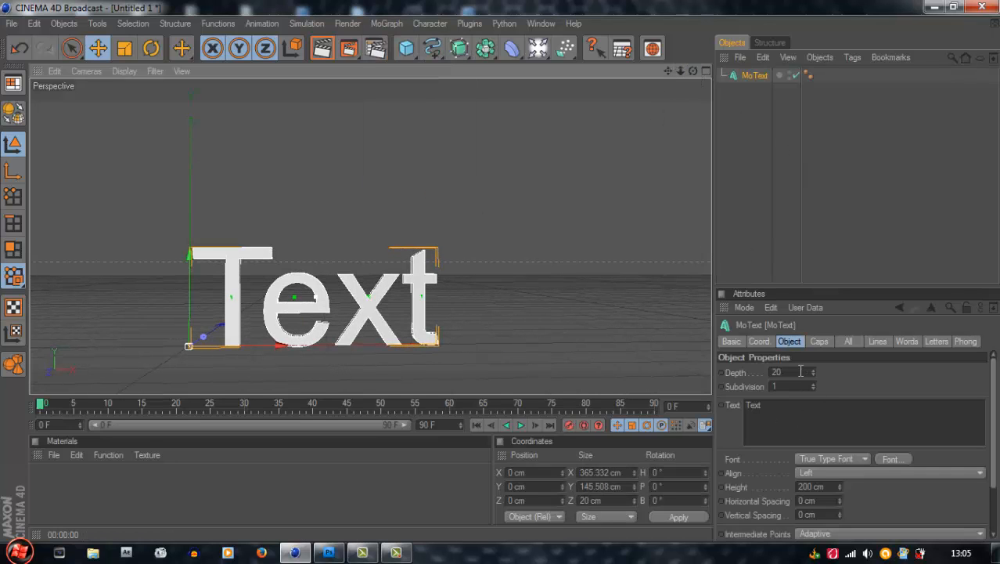
drag(783, 405, 681, 389)
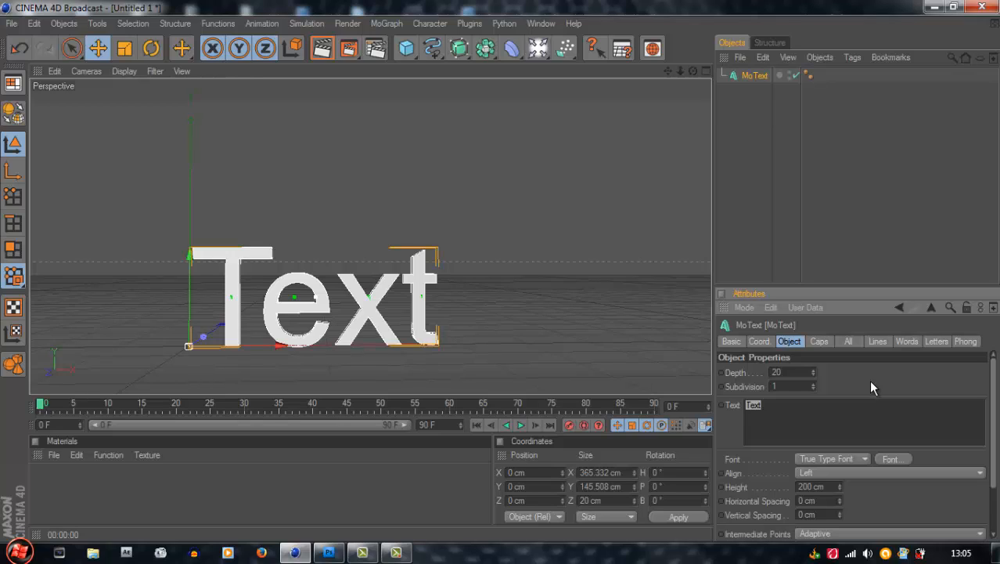
text(TEST)
double_click(755, 404)
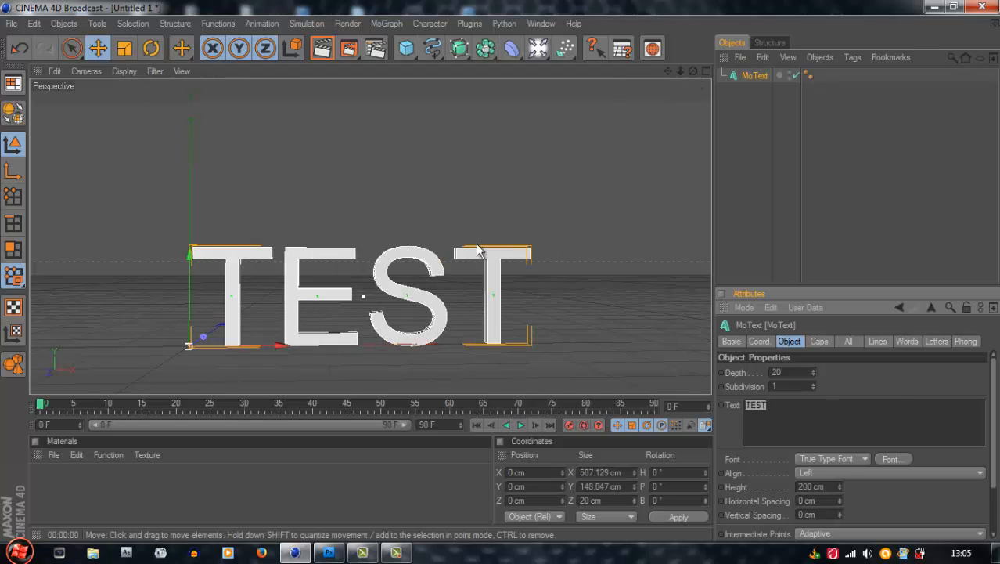
click(511, 201)
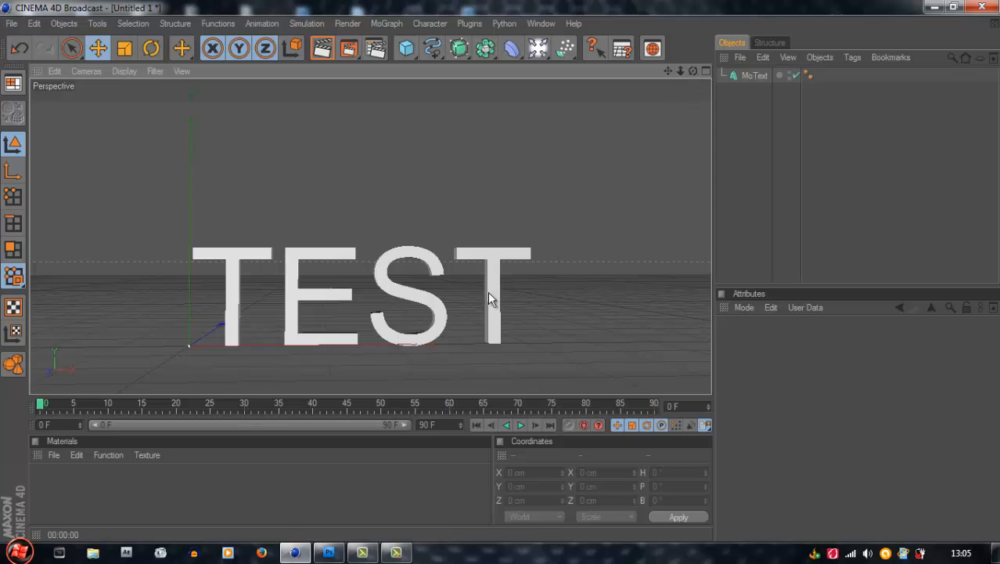
Set the extrusion depth of the TEST MoText object to 200
alt+drag(488, 293, 502, 270)
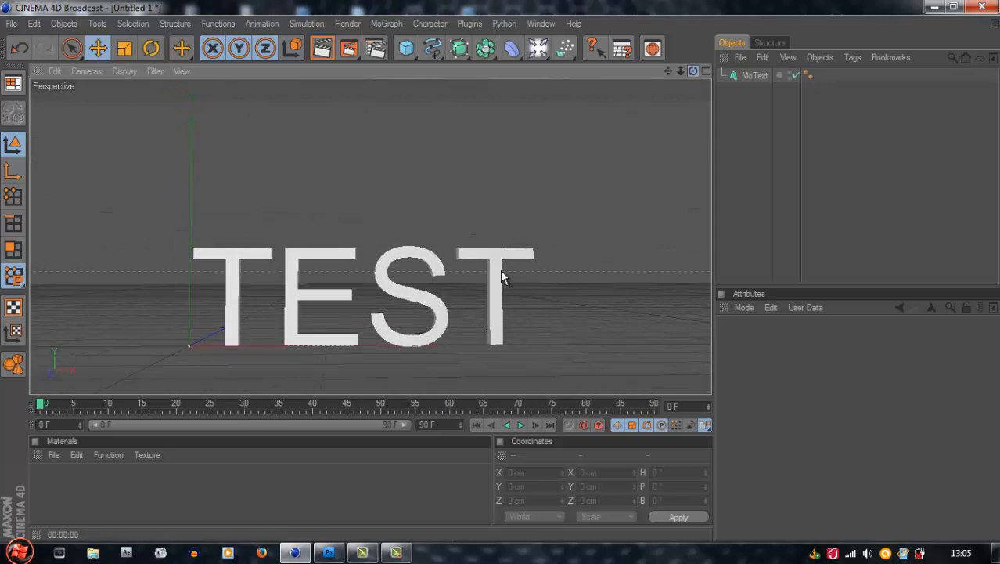
click(750, 76)
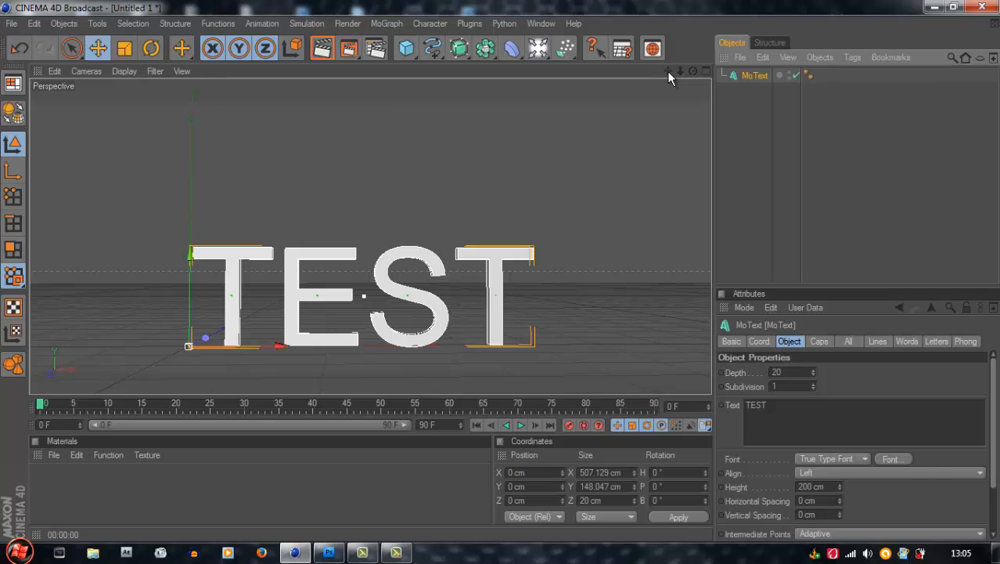
drag(668, 72, 501, 271)
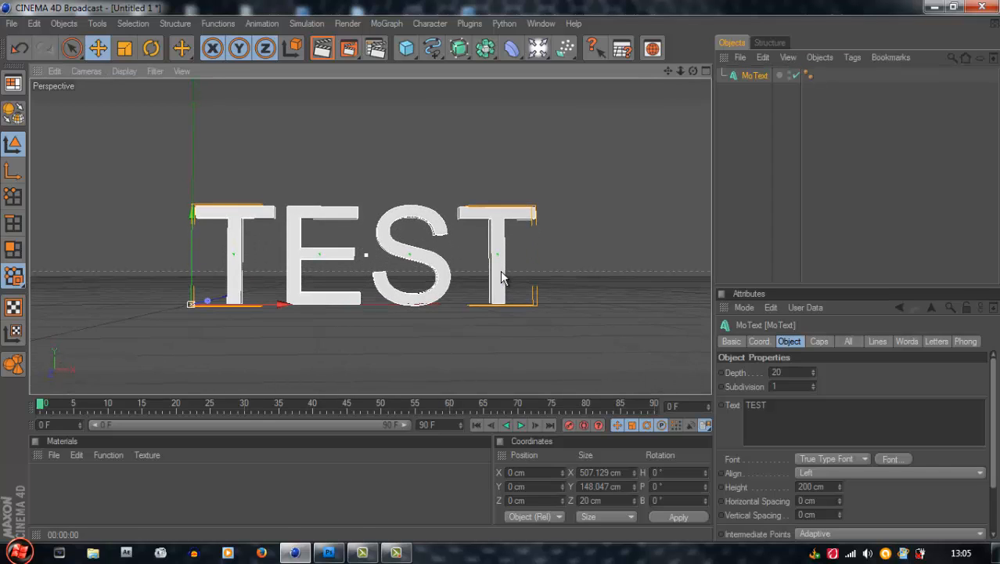
click(822, 414)
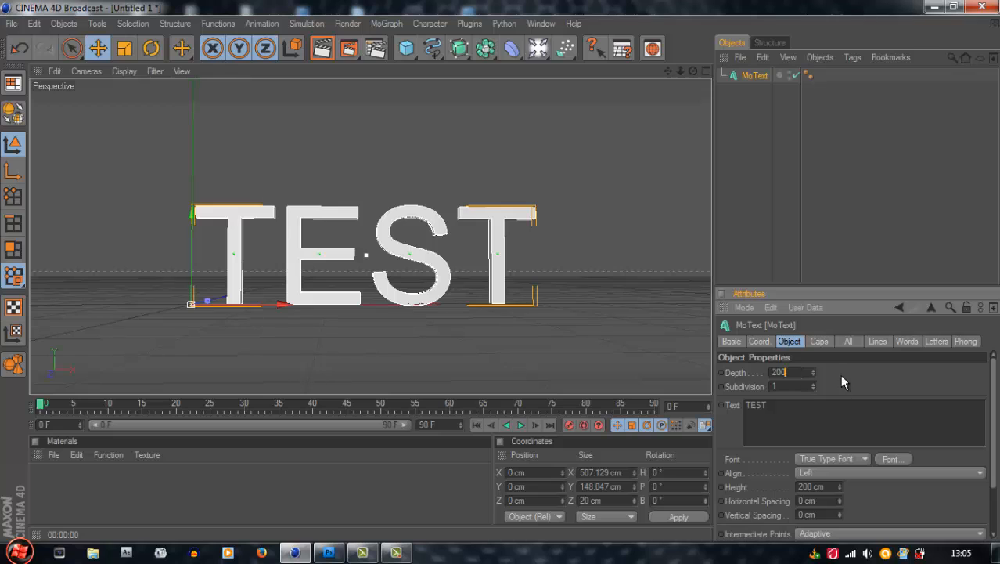
key(Return)
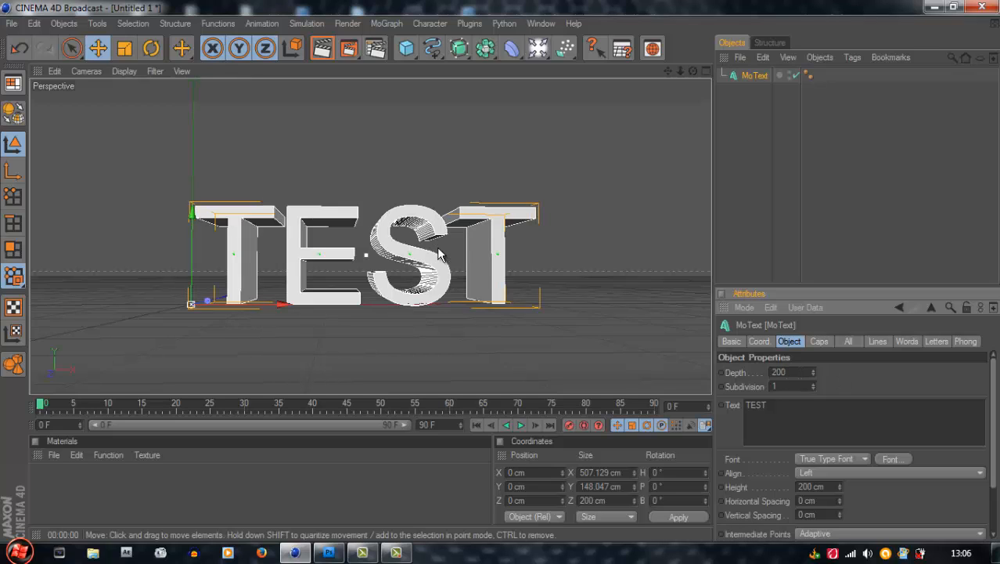
Change the font of the TEST MoText object to Coolvetica
double_click(799, 409)
click(904, 458)
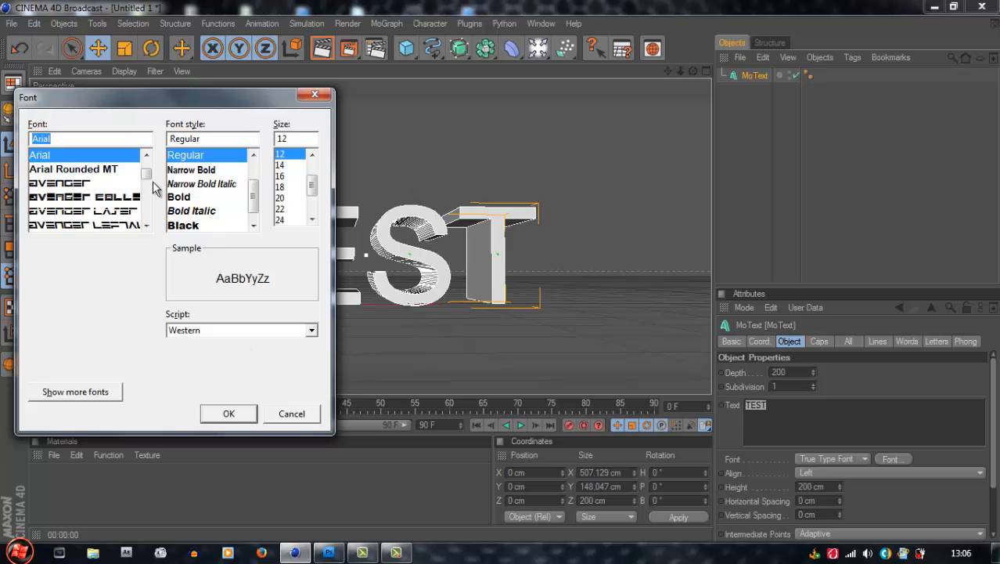
scroll(146, 184, up, 4)
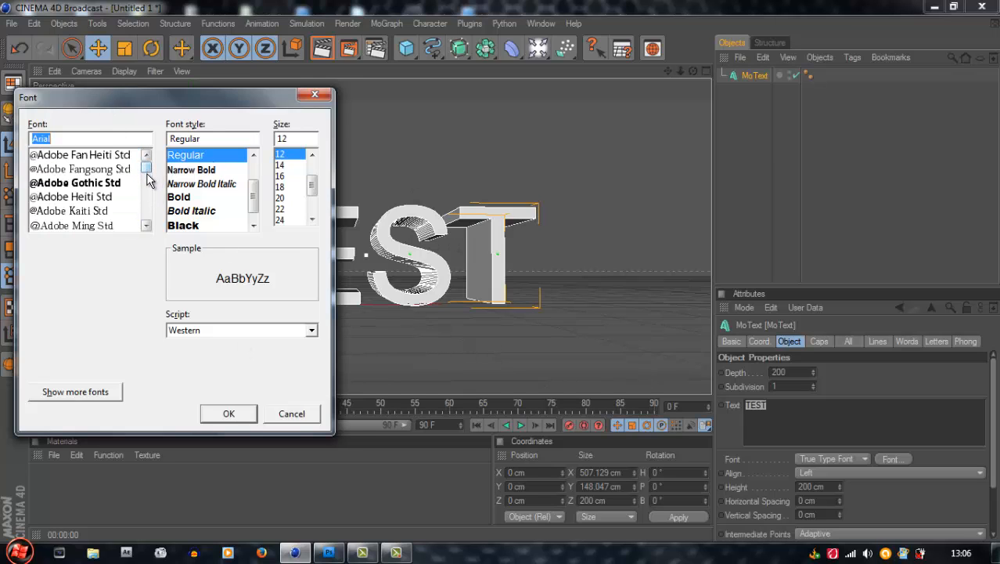
scroll(149, 186, down, 10)
scroll(146, 183, down, 2)
scroll(135, 200, up, 2)
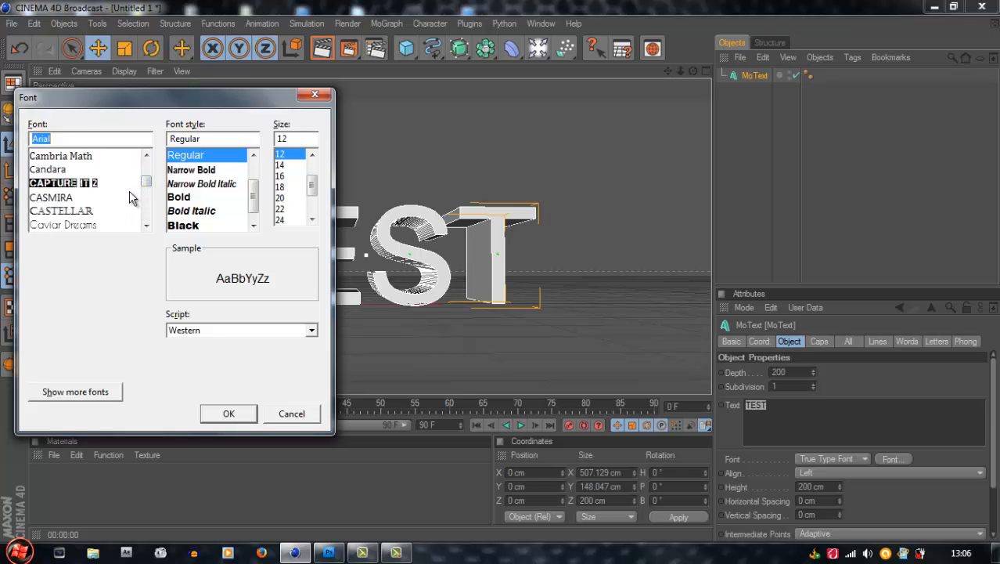
scroll(129, 196, up, 1)
scroll(147, 205, down, 3)
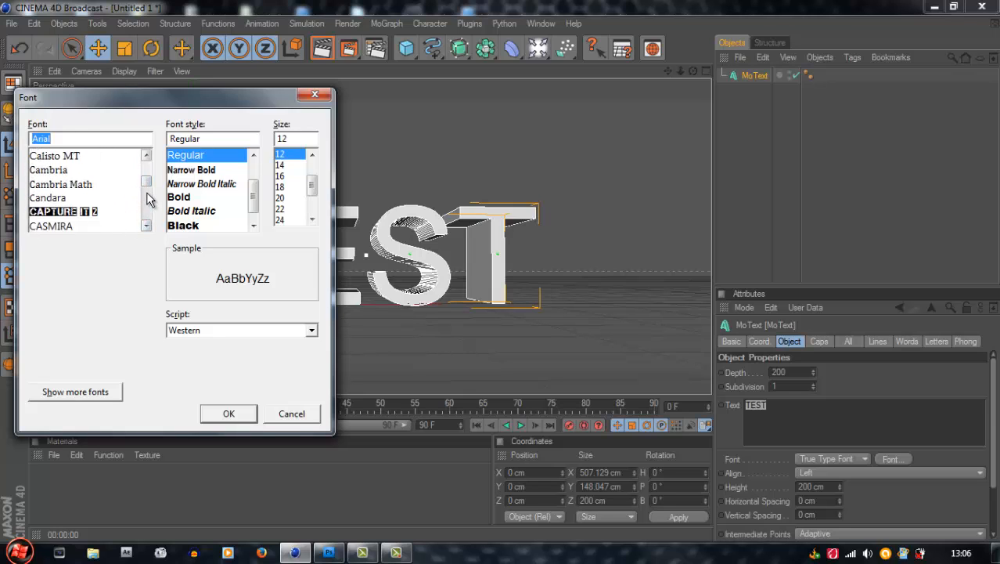
scroll(147, 205, down, 6)
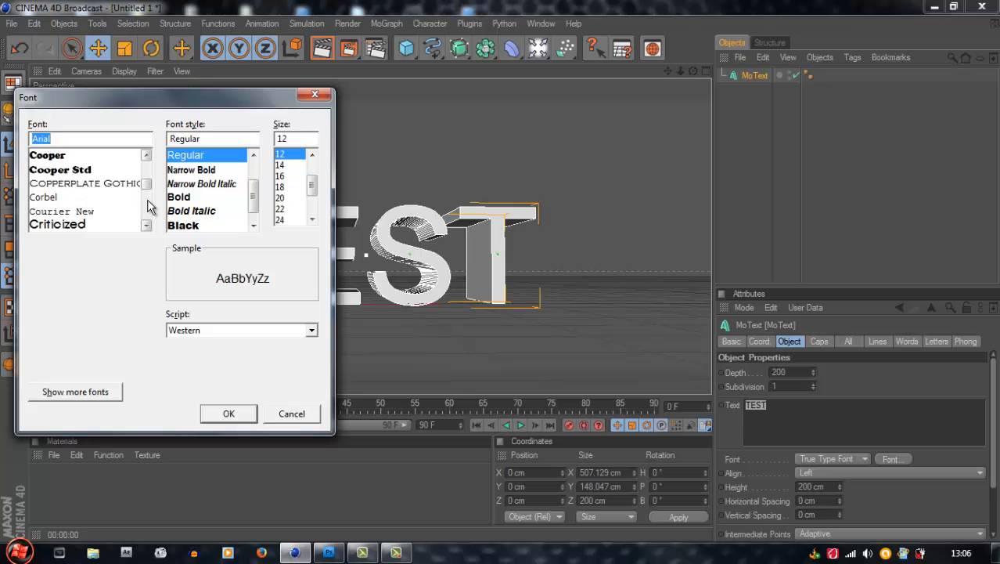
scroll(135, 206, up, 1)
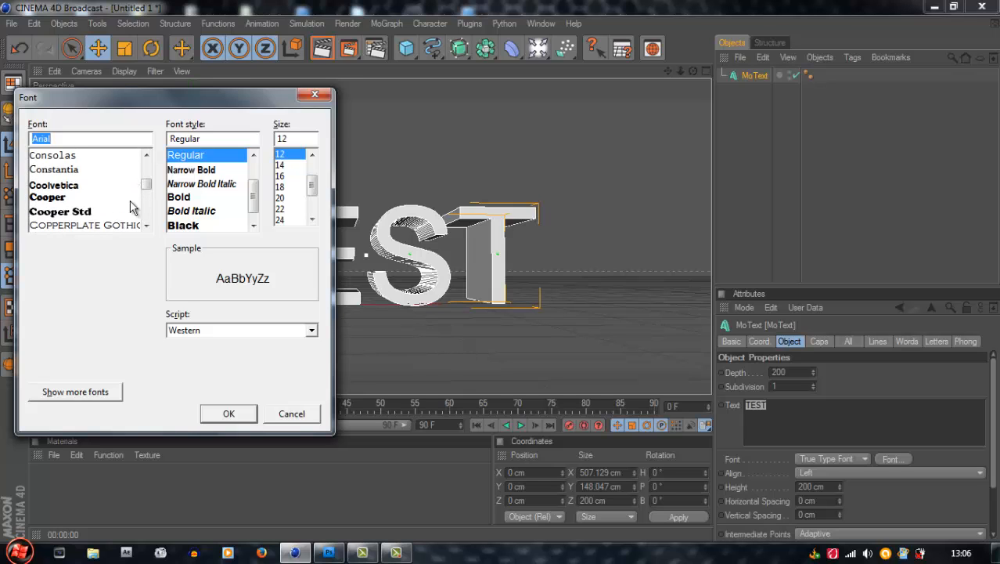
click(88, 190)
click(233, 414)
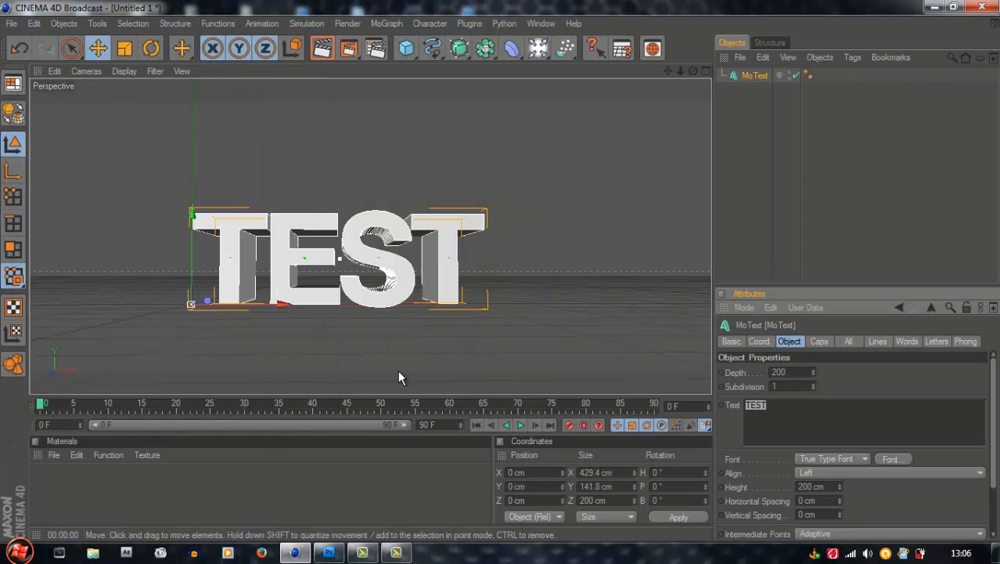
Centre the TEST text in the perspective view and select the MoText object
click(432, 167)
mouse_move(668, 74)
mouse_down()
mouse_move(502, 270)
mouse_move(668, 75)
mouse_up()
click(331, 281)
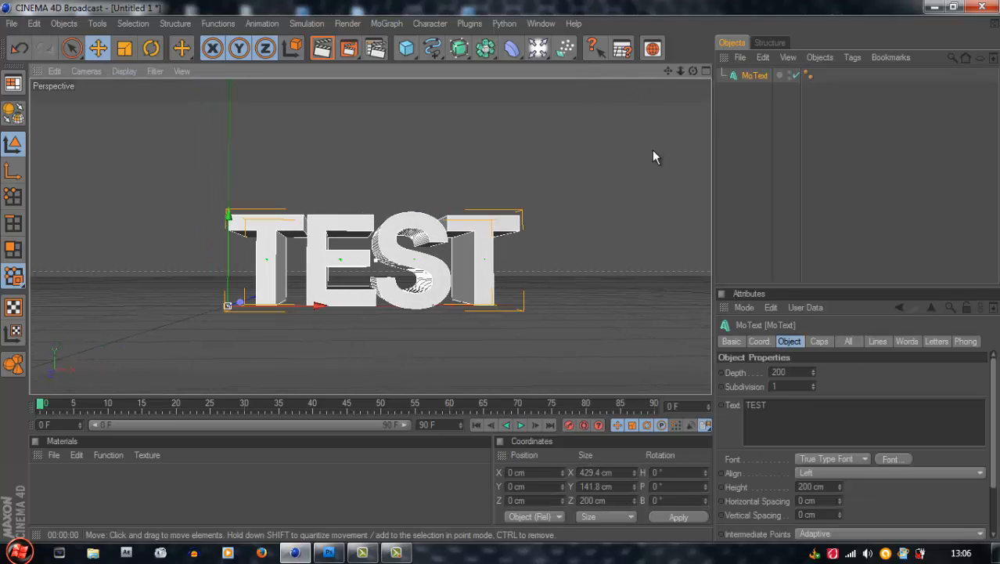
click(616, 200)
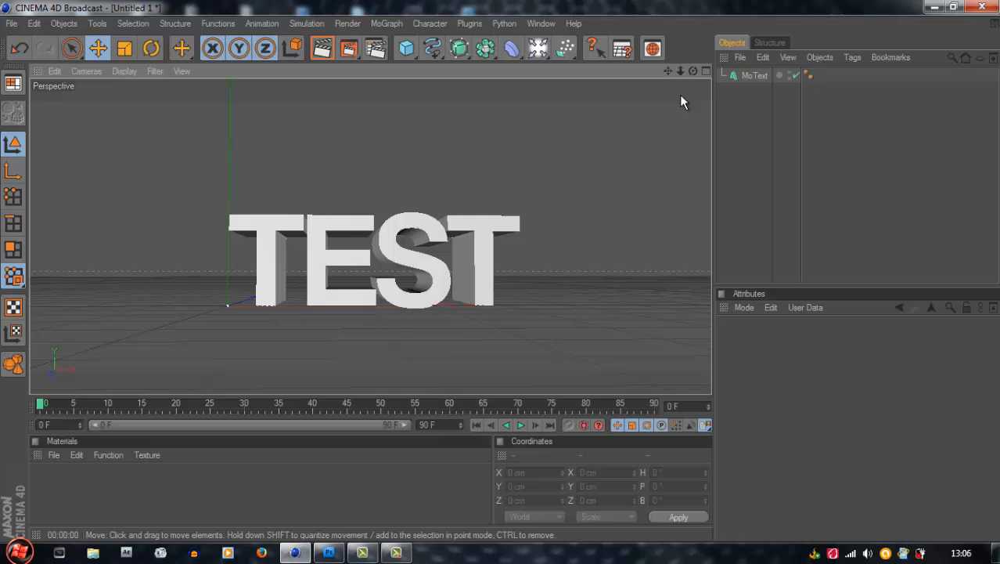
click(378, 238)
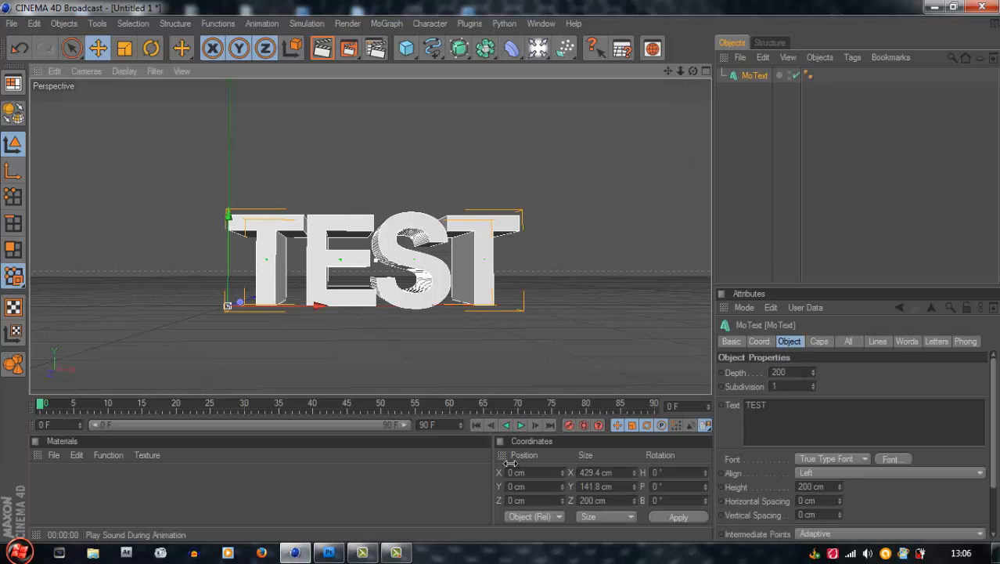
Create a new material and open it in the Material Editor
click(522, 274)
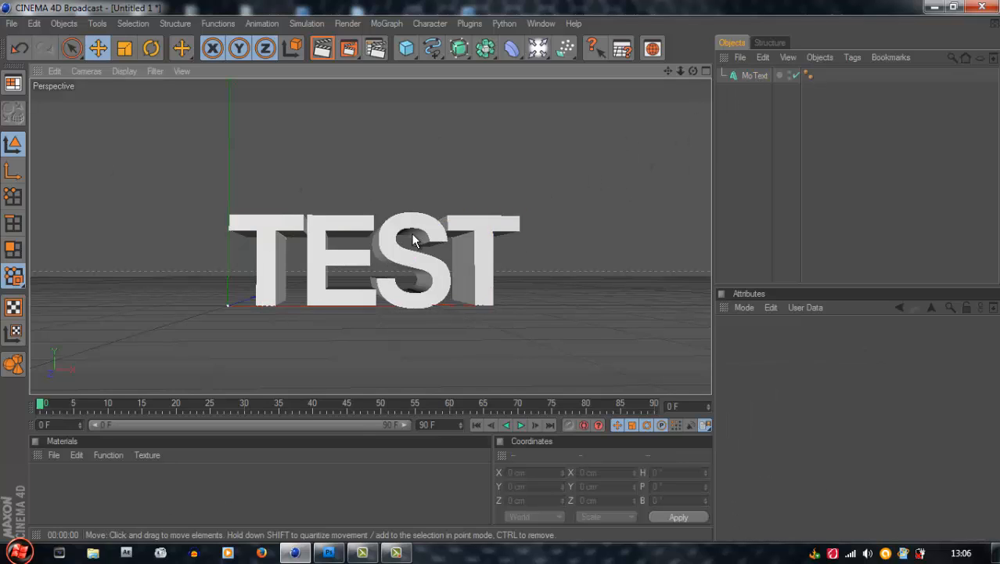
click(389, 256)
double_click(149, 500)
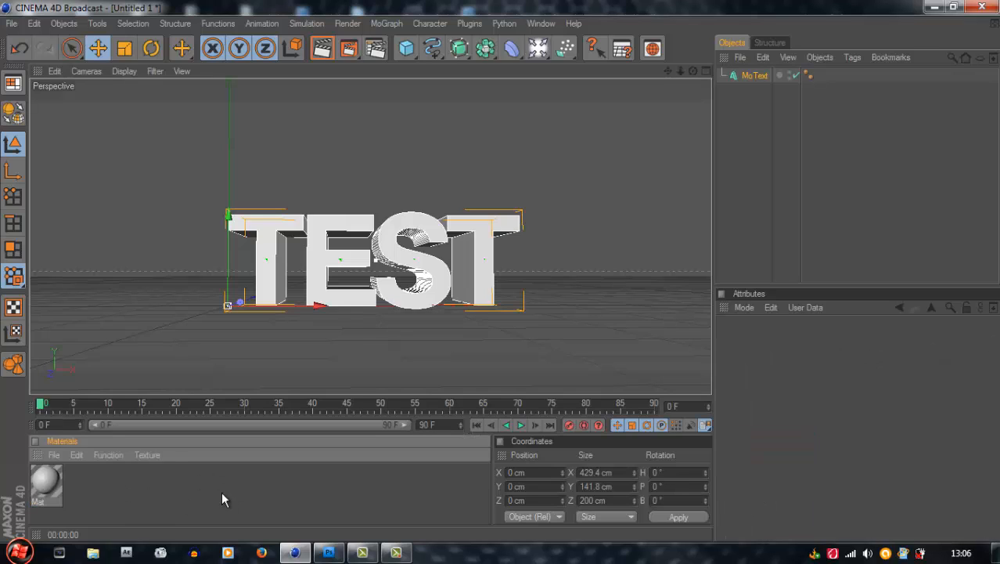
click(58, 493)
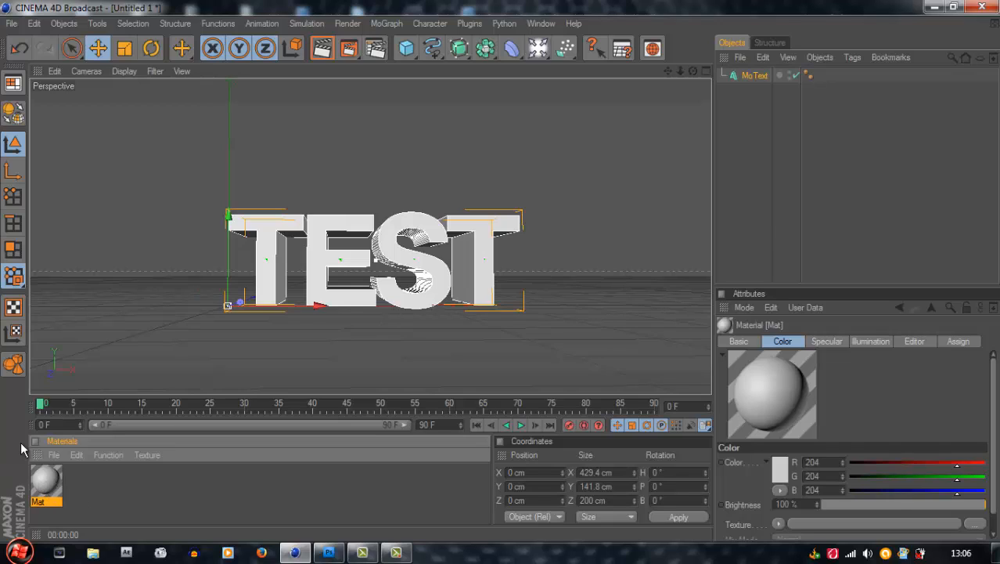
double_click(53, 475)
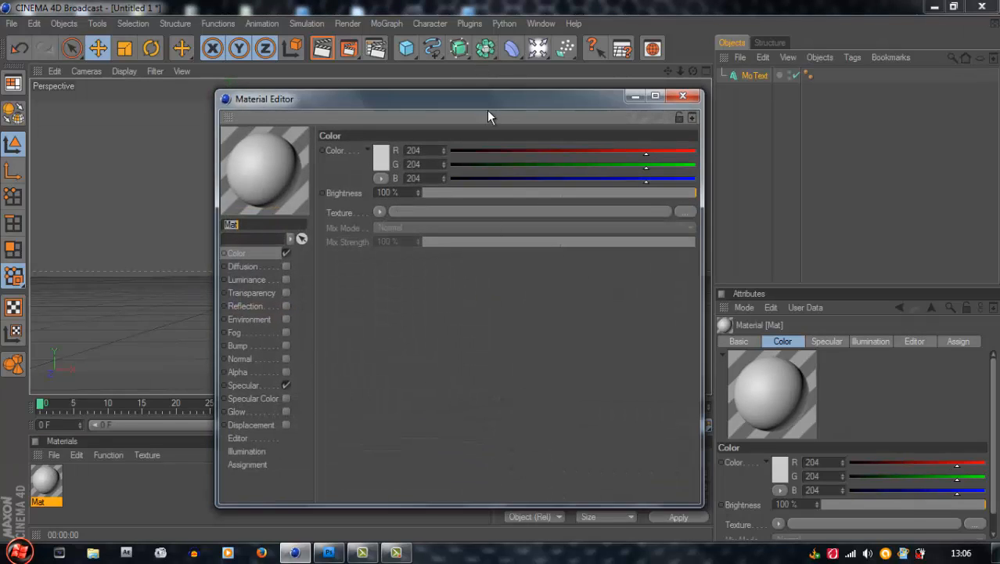
Set the new material's Color channel to dark grey, RGB 49, 49, 49
drag(487, 111, 740, 169)
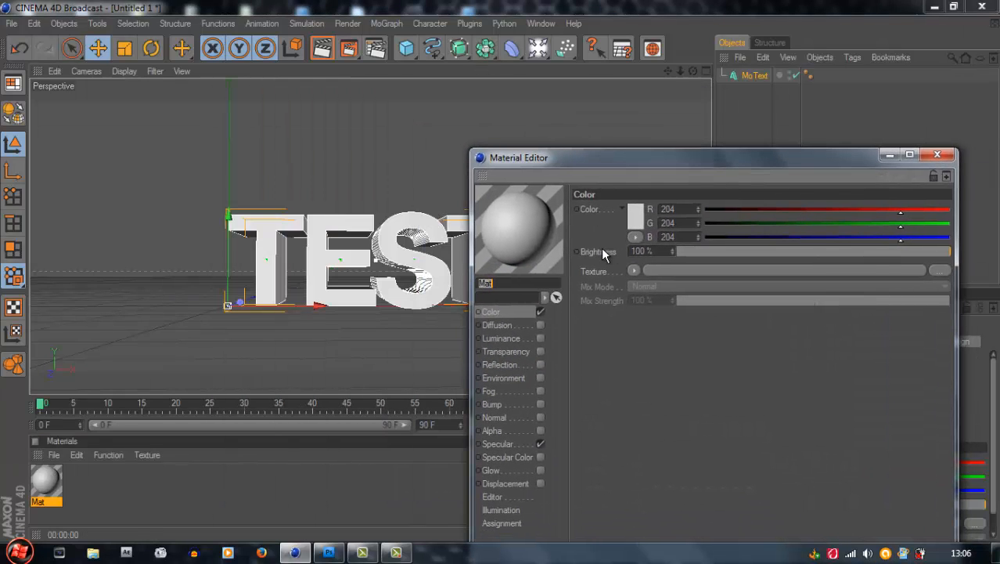
click(512, 312)
click(636, 218)
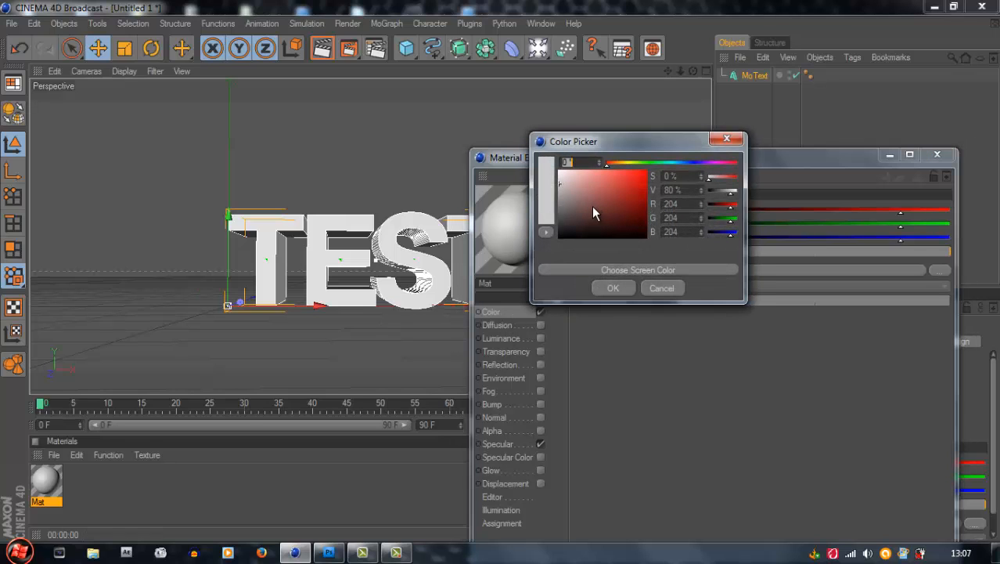
drag(574, 204, 551, 230)
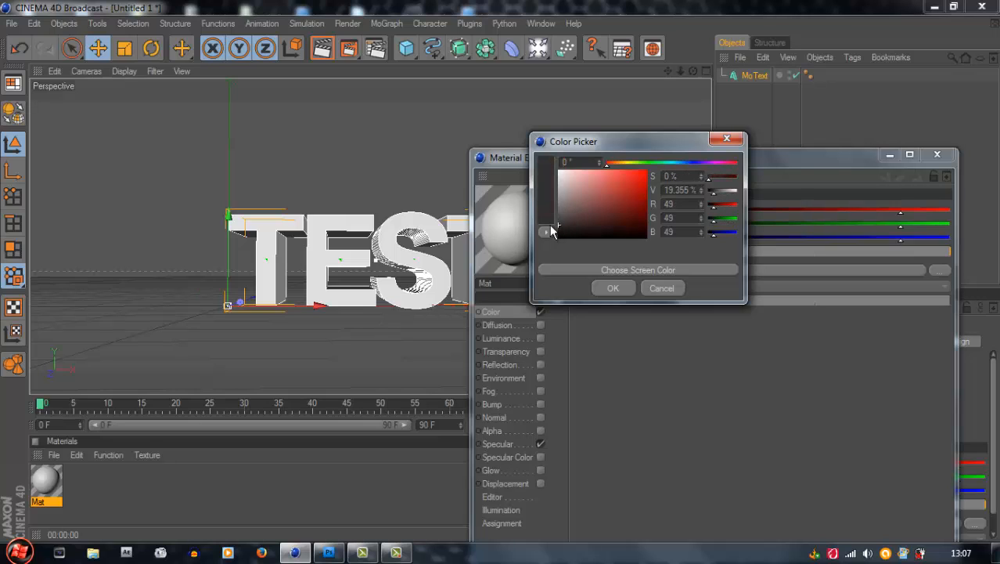
click(611, 289)
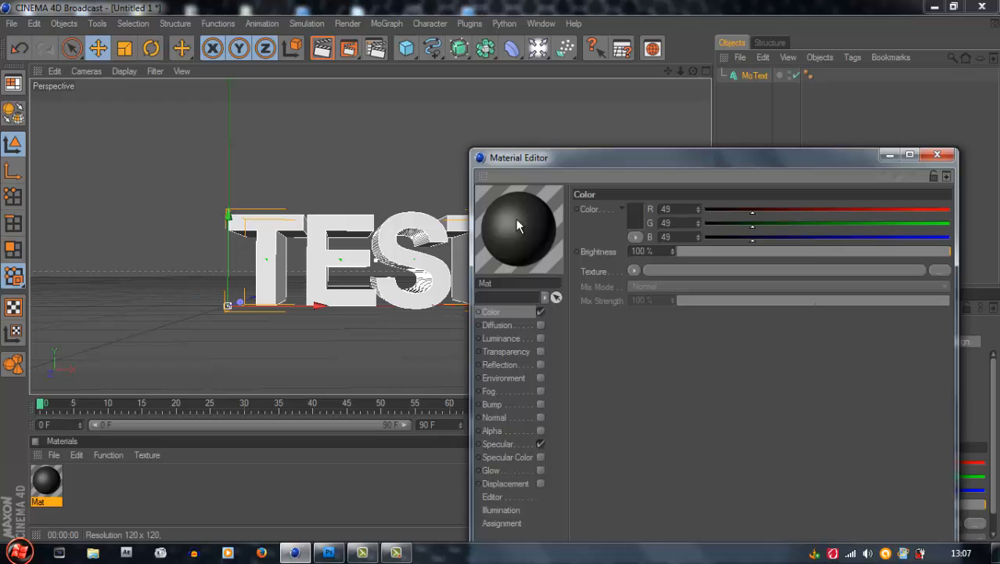
Try a dark grey luminance of RGB 32, 32, 32 on the material, and switch the Luminance channel off
click(540, 337)
click(636, 215)
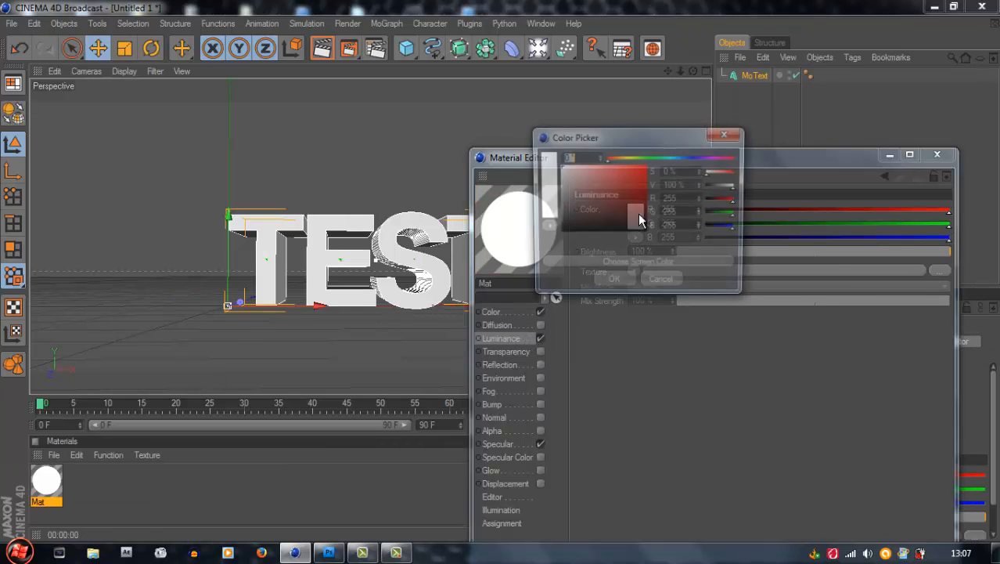
drag(568, 205, 540, 222)
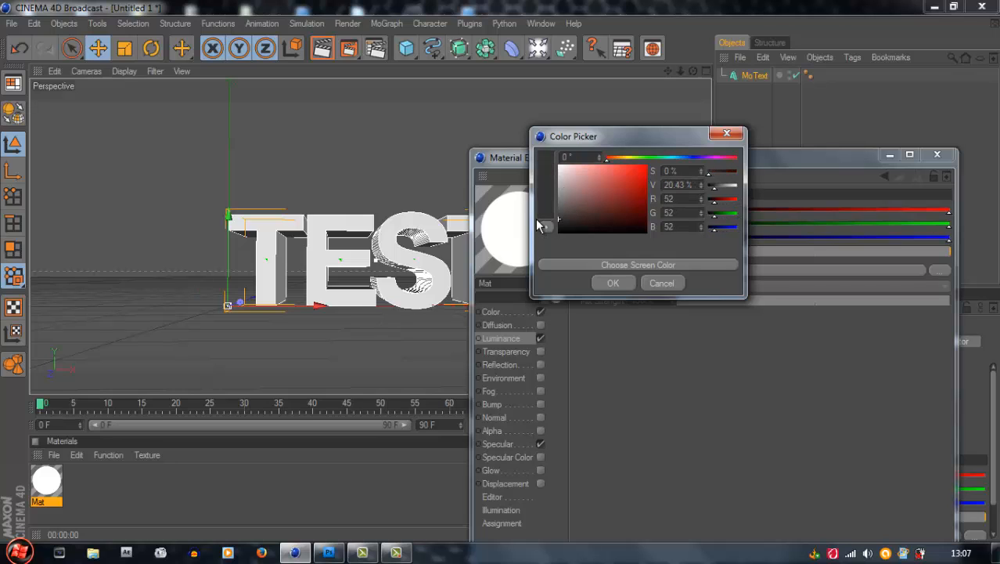
click(613, 283)
click(631, 213)
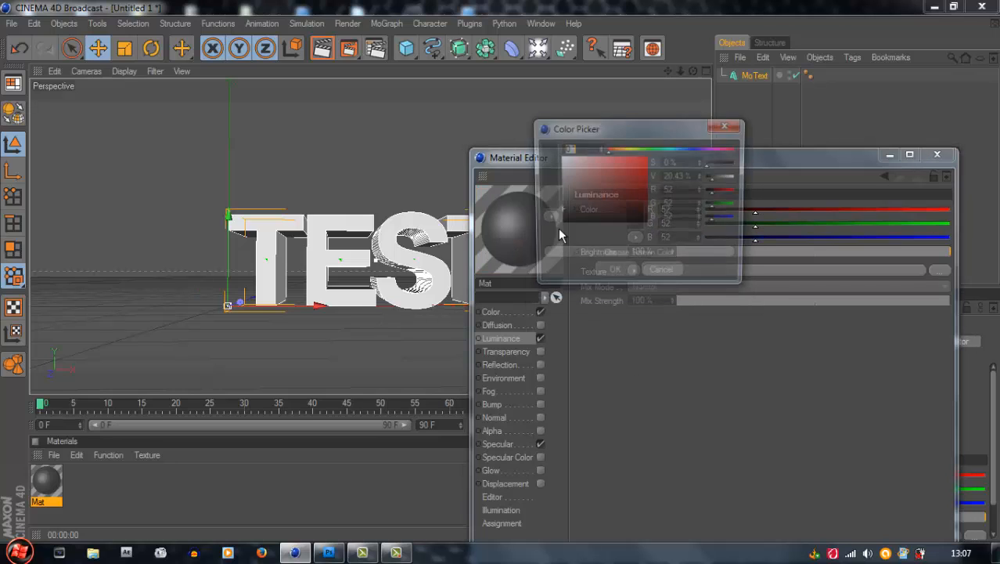
drag(563, 215, 559, 221)
click(610, 274)
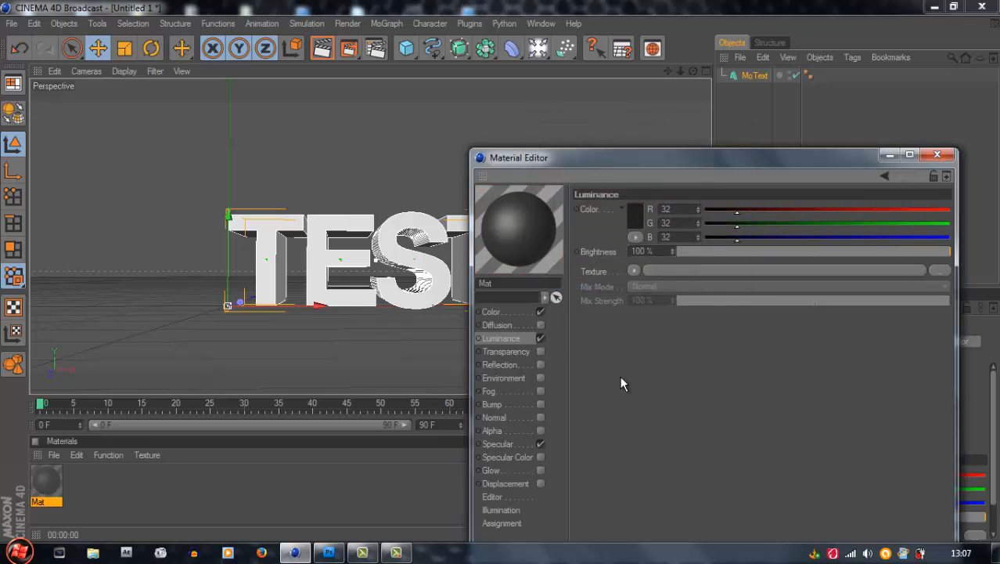
click(540, 338)
Enable Reflection on the material with a dark grey colour of RGB 54, 54, 54 and 69% brightness, and close the editor
click(541, 364)
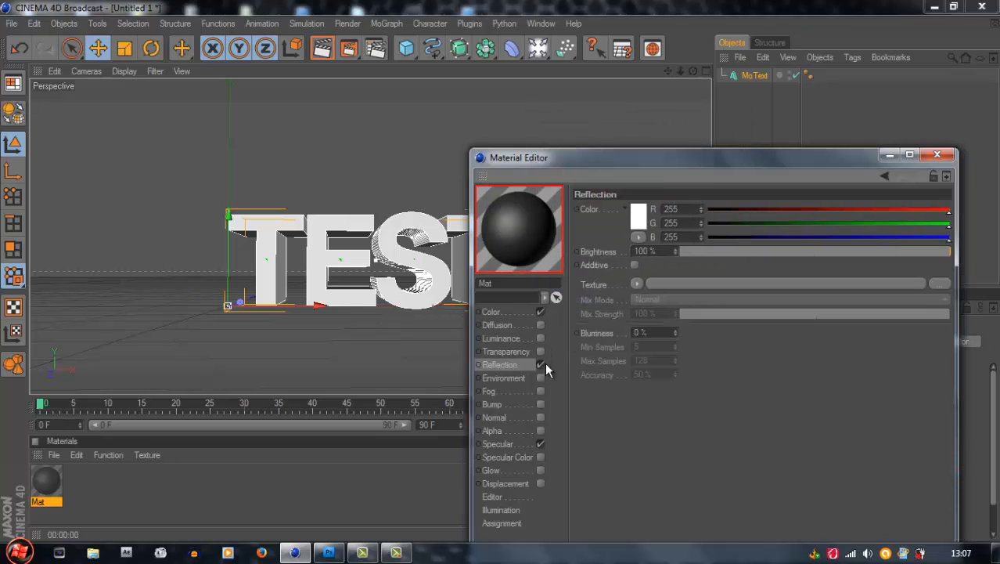
click(635, 219)
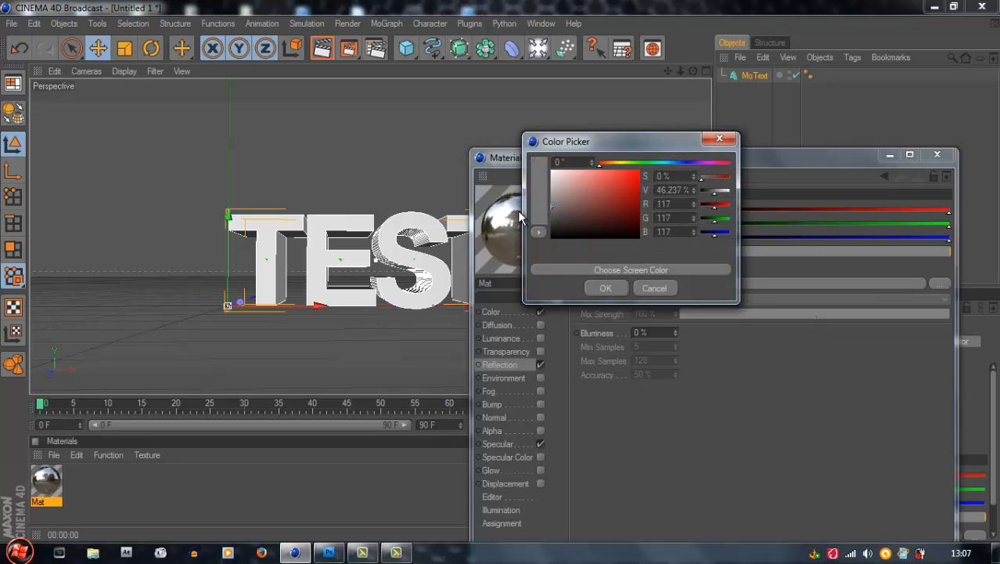
mouse_move(562, 205)
mouse_down()
mouse_move(575, 201)
mouse_move(538, 228)
mouse_up()
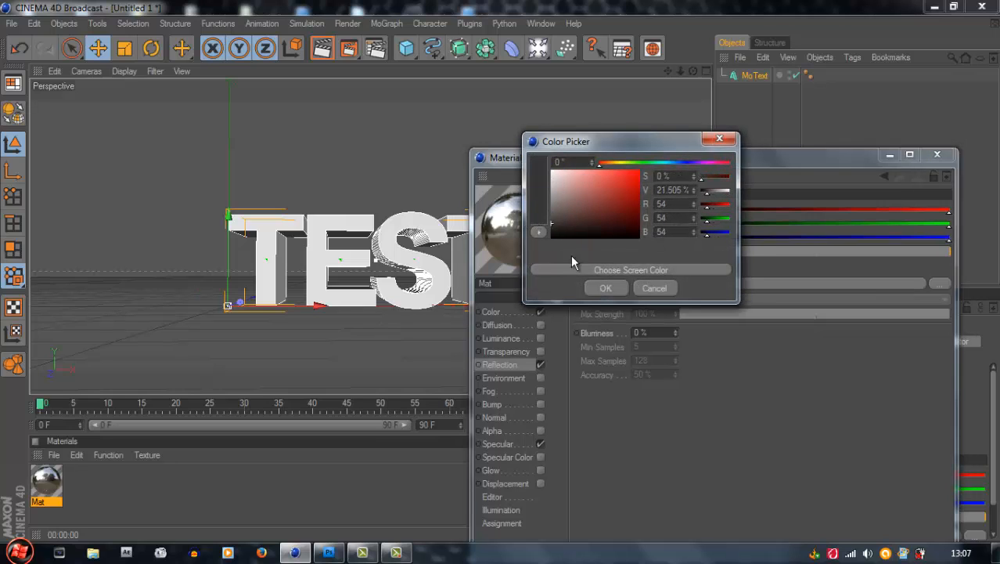
click(605, 288)
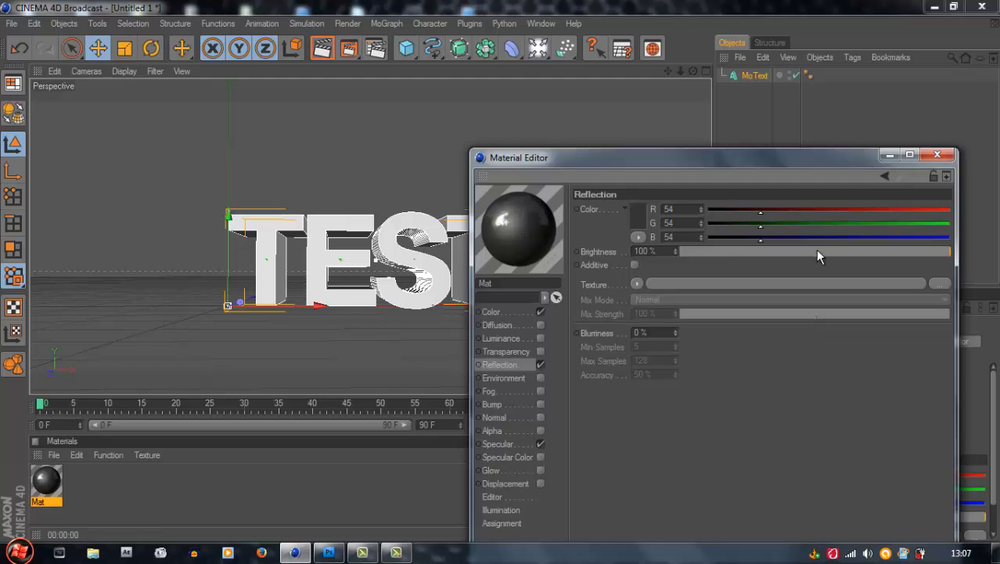
click(842, 251)
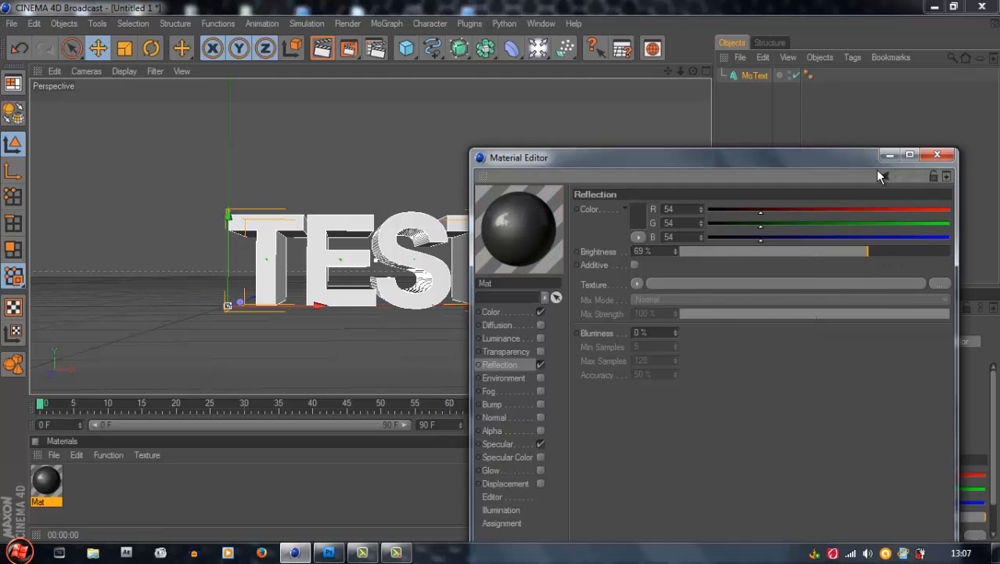
click(937, 154)
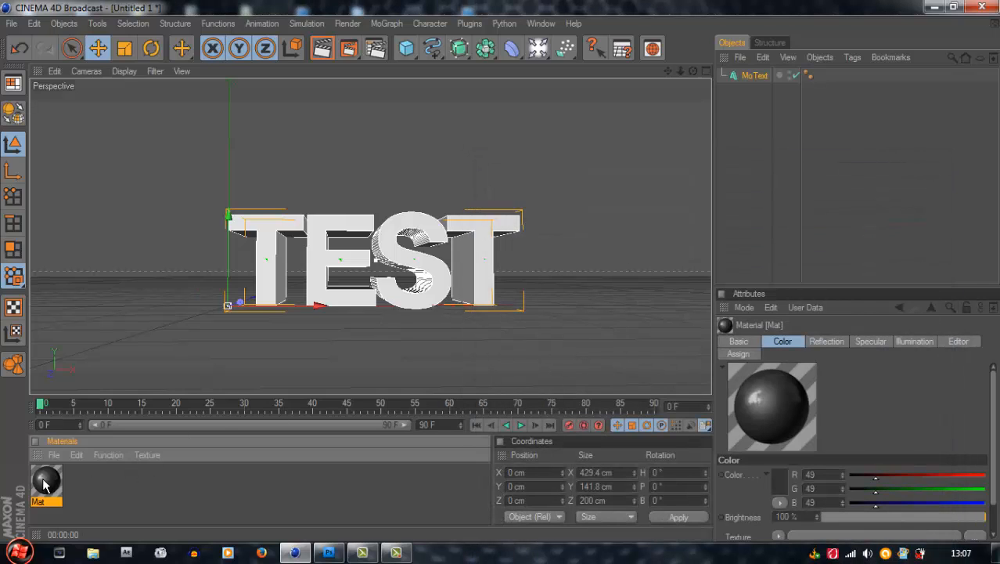
Apply the dark reflective material to the TEST text and check it with a render in the Picture Viewer
drag(44, 486, 325, 274)
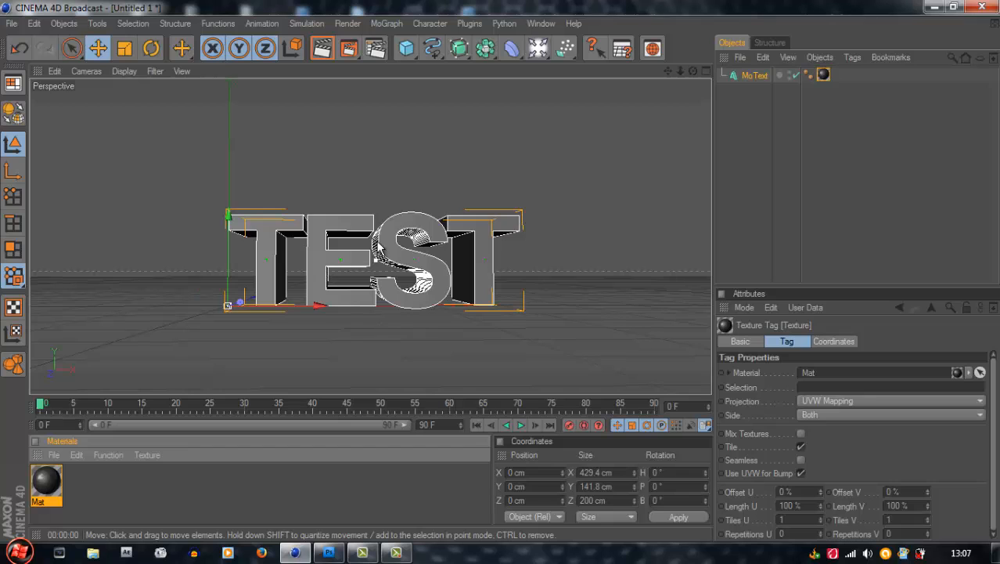
click(574, 153)
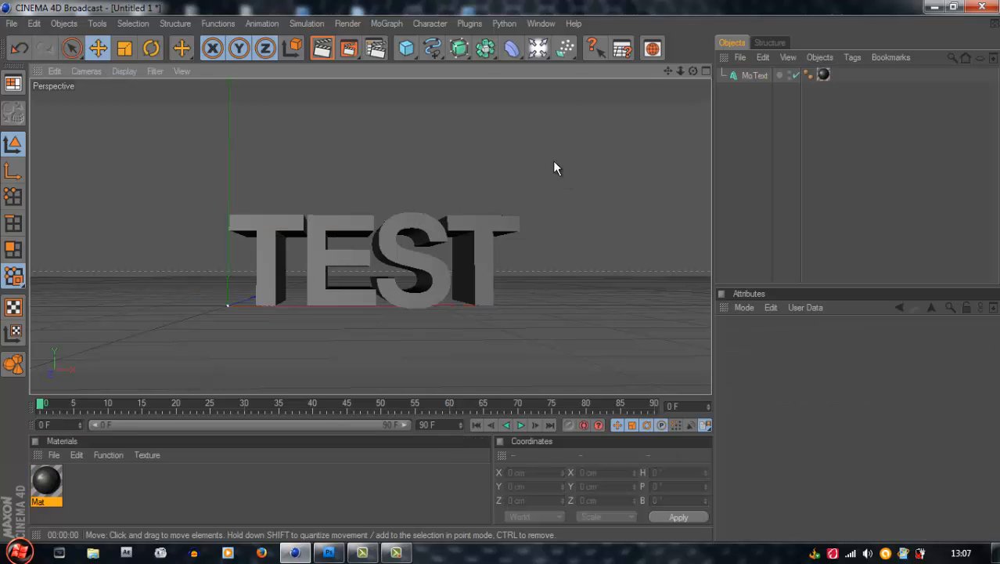
click(347, 49)
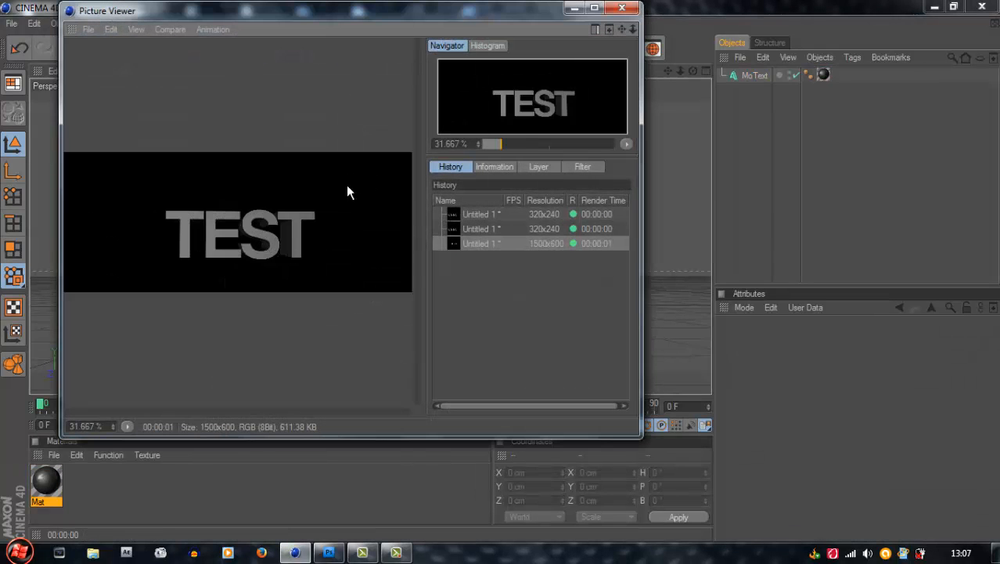
click(623, 7)
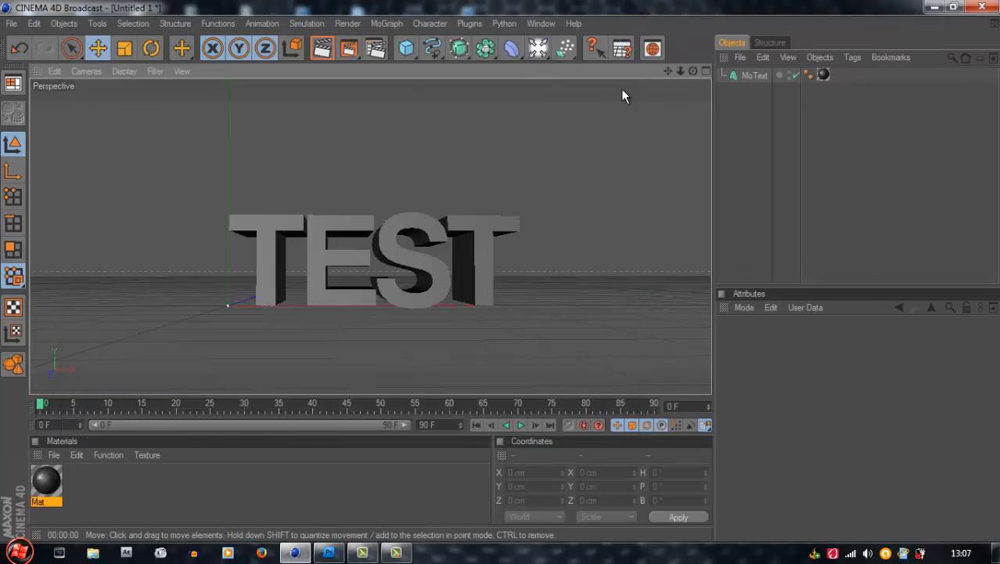
Raise the TEST text along the Y axis to a height of about 21 cm
click(383, 218)
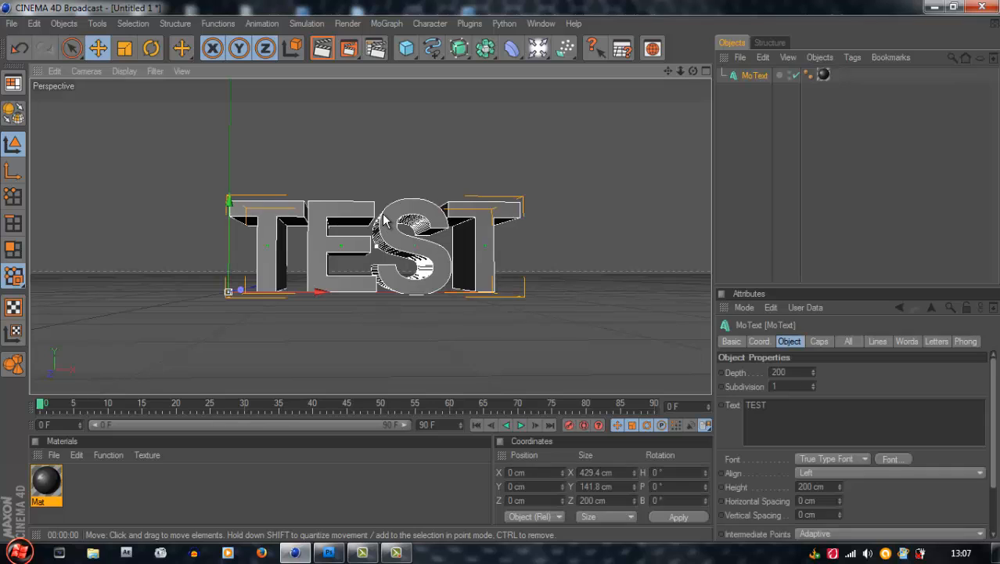
drag(566, 132, 566, 132)
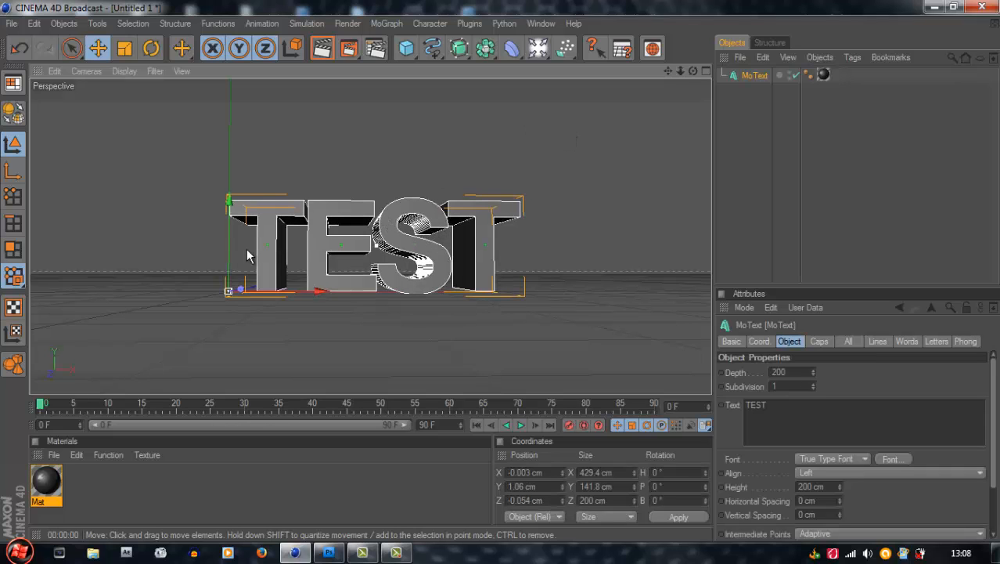
drag(227, 230, 228, 216)
click(580, 99)
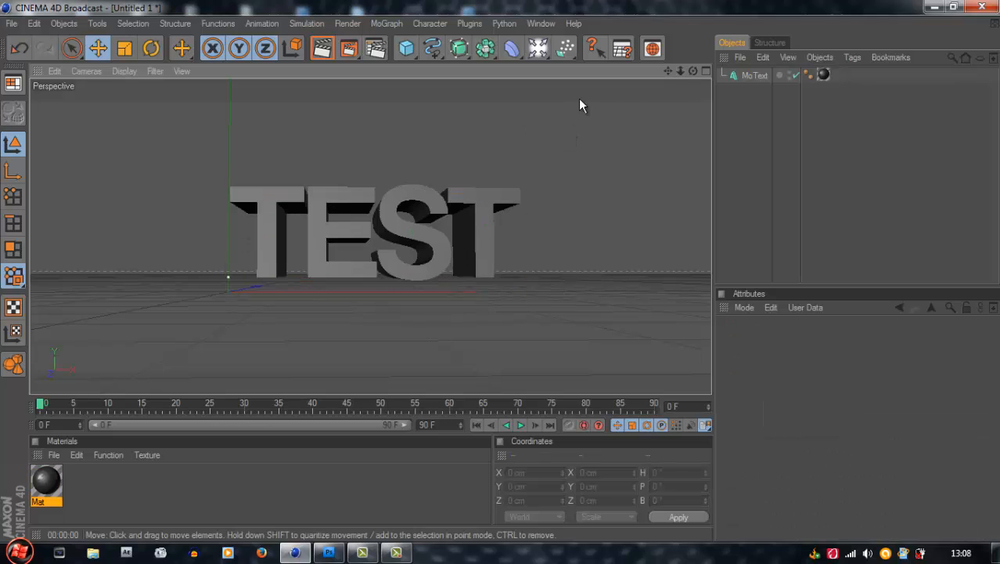
Duplicate the MoText object in place and delete the texture tag from the copy
drag(691, 70, 500, 267)
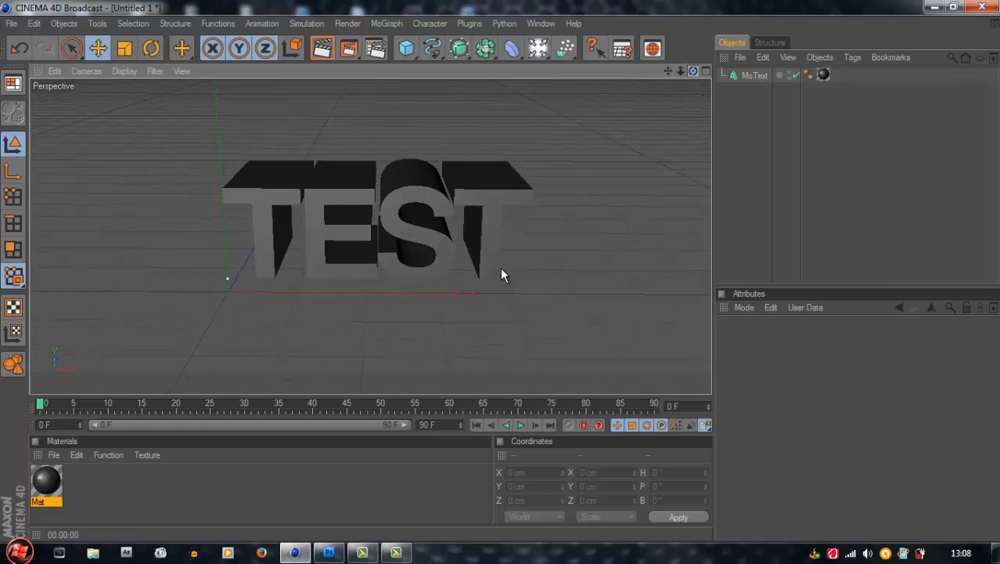
click(753, 74)
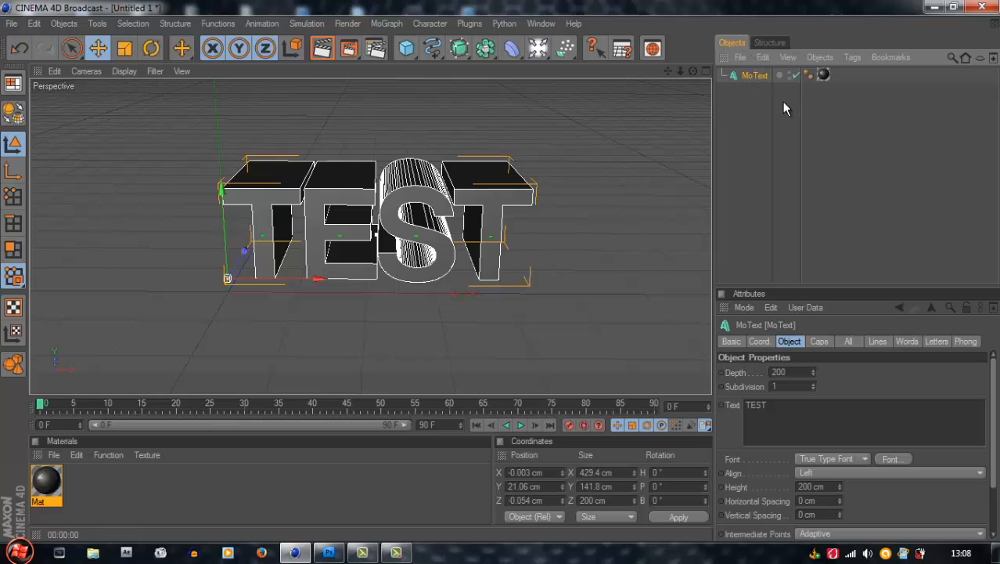
key(ctrl+c)
key(ctrl+v)
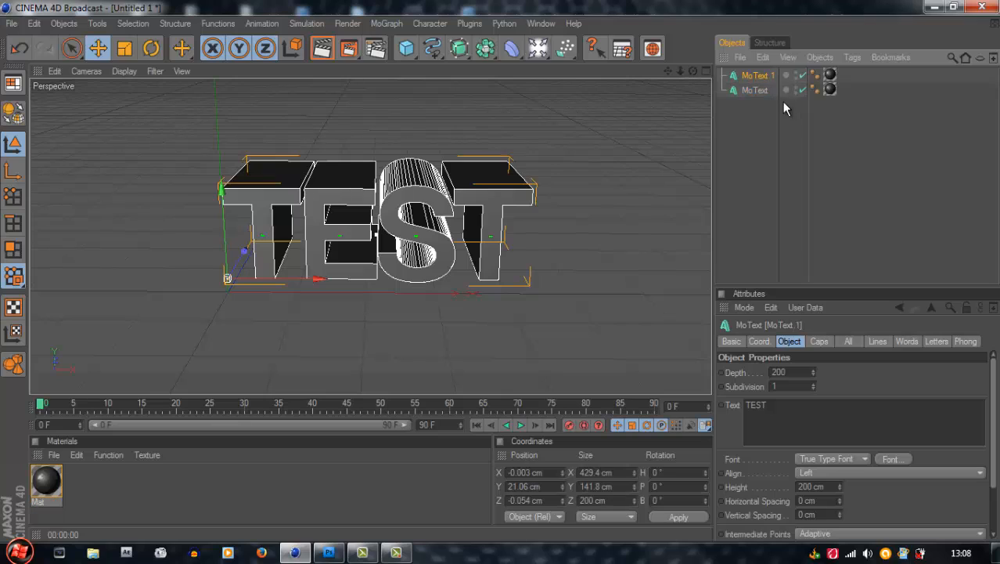
click(832, 76)
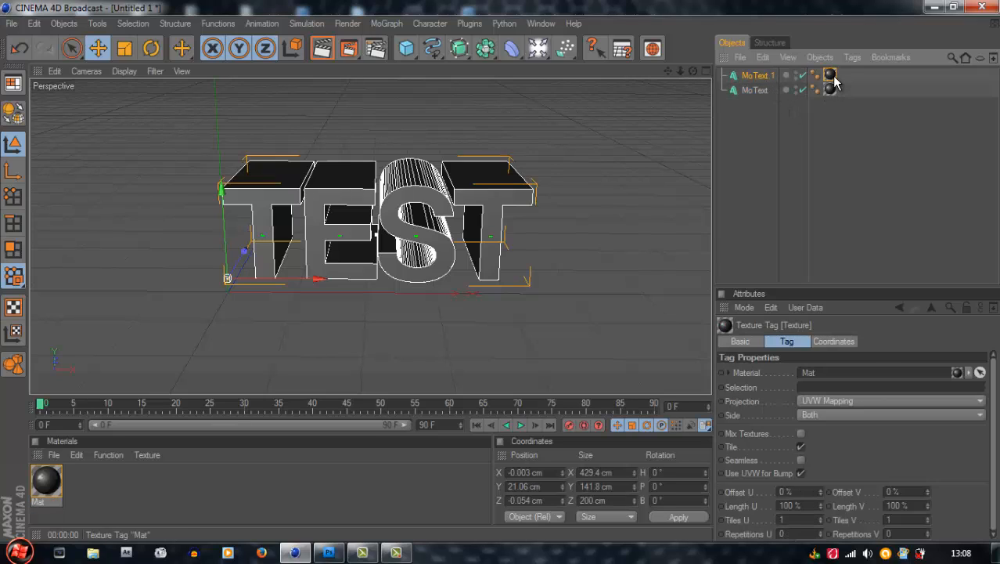
key(Delete)
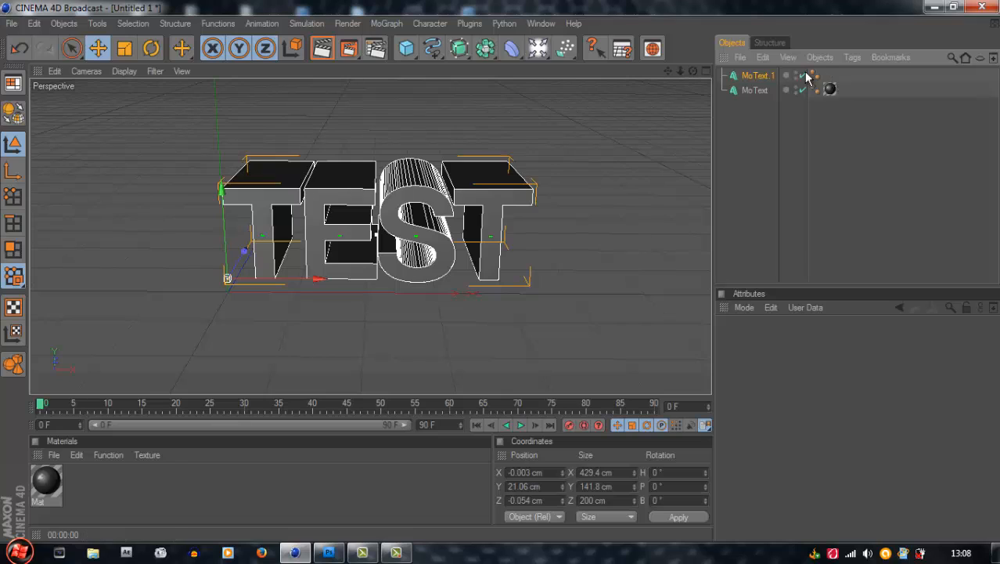
Reduce the extrusion depth of the untextured MoText copy to 186 and inspect the overlap from above
click(758, 76)
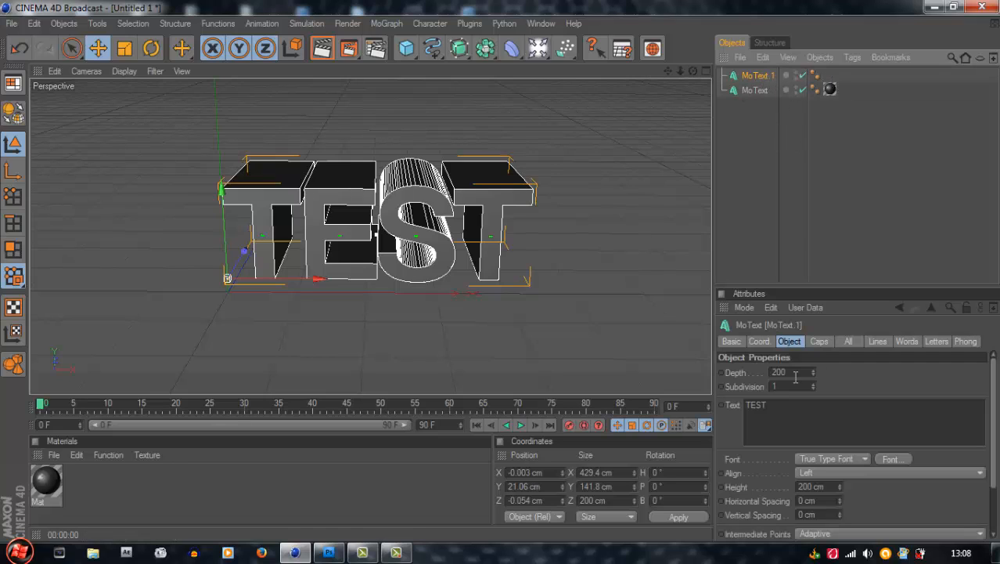
drag(804, 371, 743, 372)
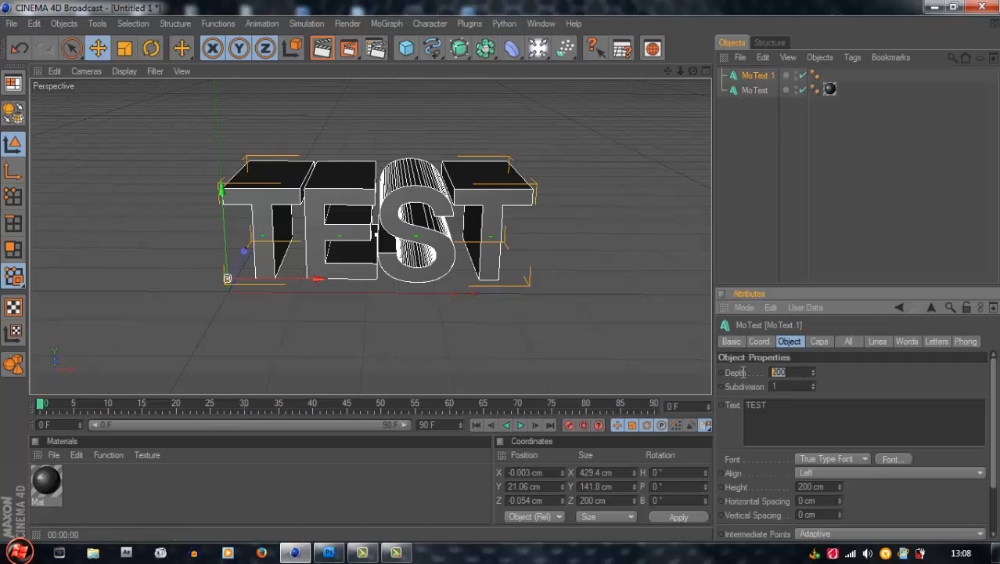
click(868, 368)
drag(812, 374, 811, 373)
alt+drag(501, 269, 501, 268)
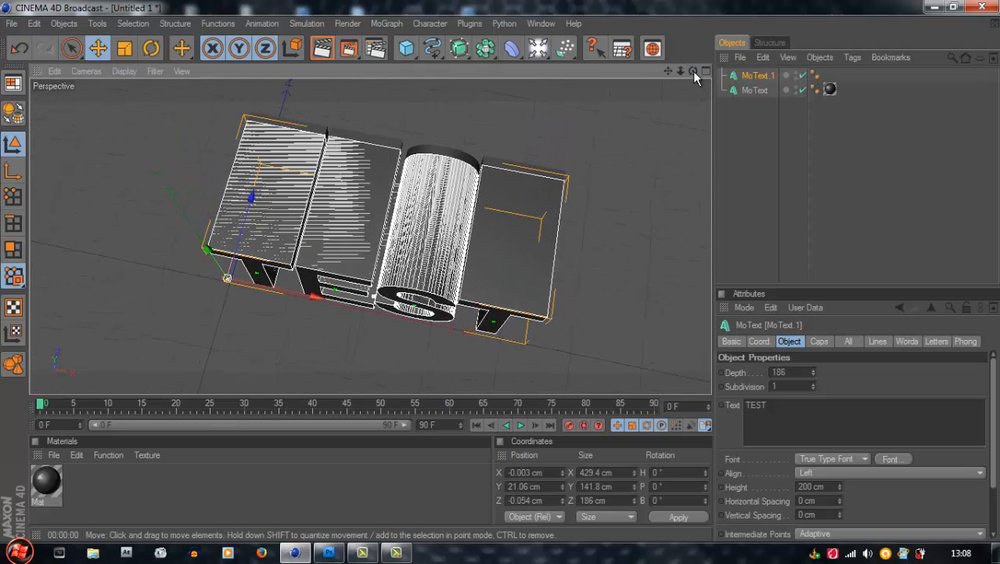
click(690, 95)
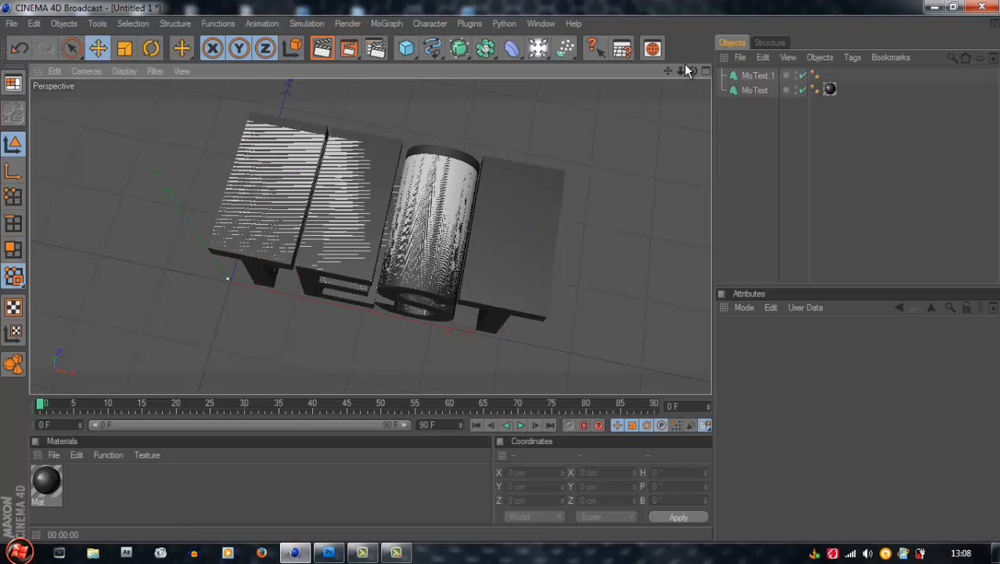
alt+drag(492, 272, 501, 272)
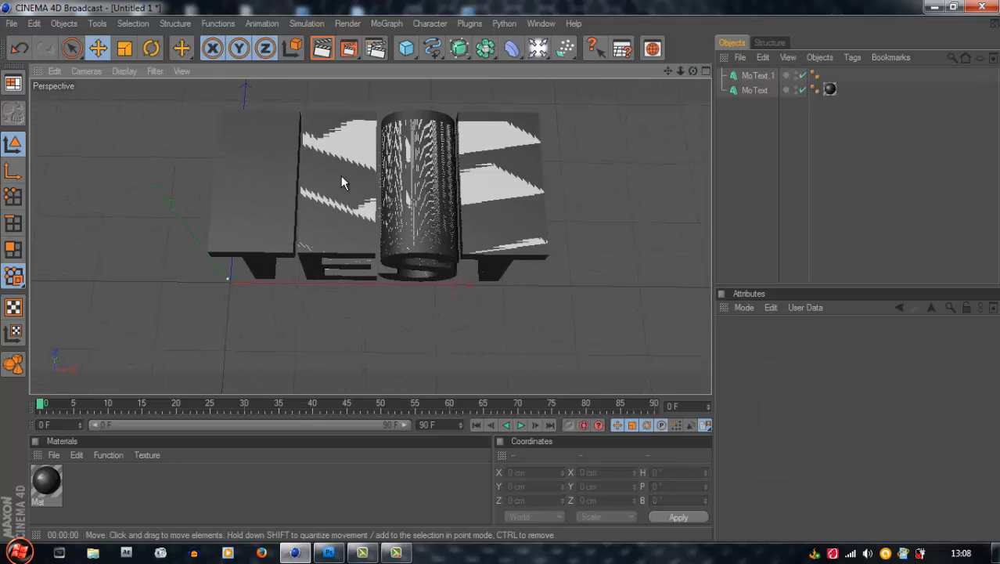
Reduce the untextured MoText copy's depth to 179 and move it along the Z axis to about 8 cm
click(760, 76)
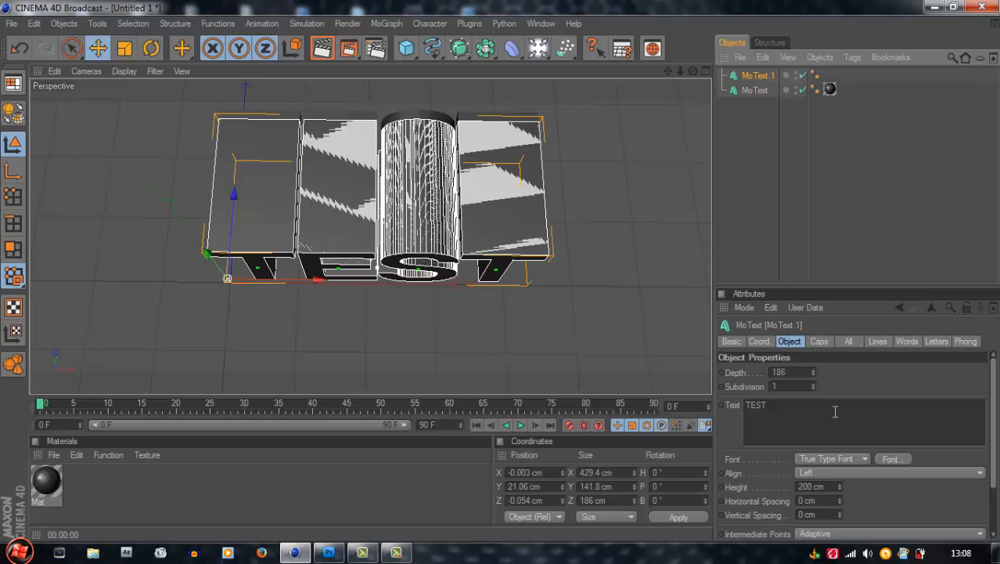
mouse_move(814, 374)
mouse_down()
mouse_move(814, 389)
mouse_move(811, 366)
mouse_up()
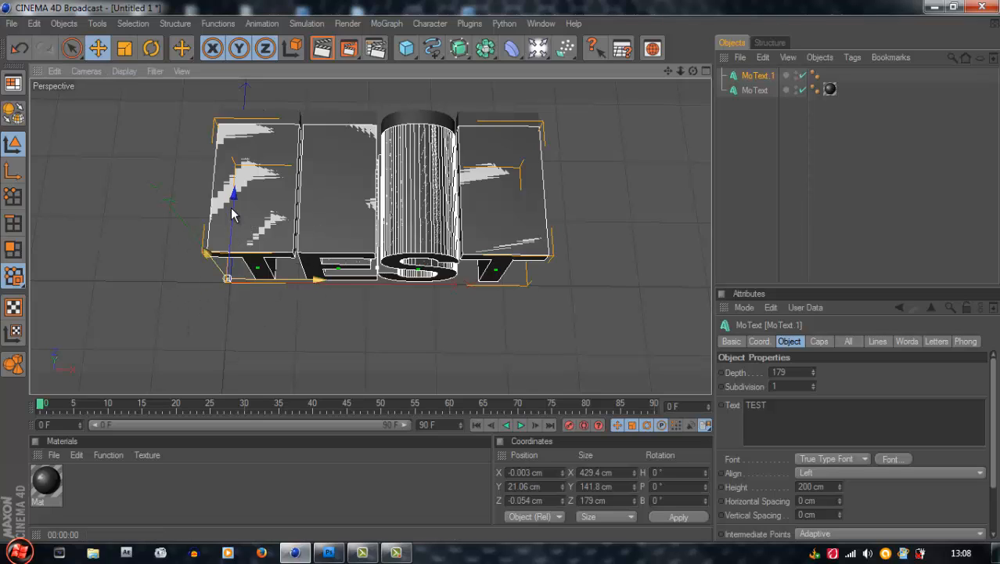
drag(233, 215, 501, 272)
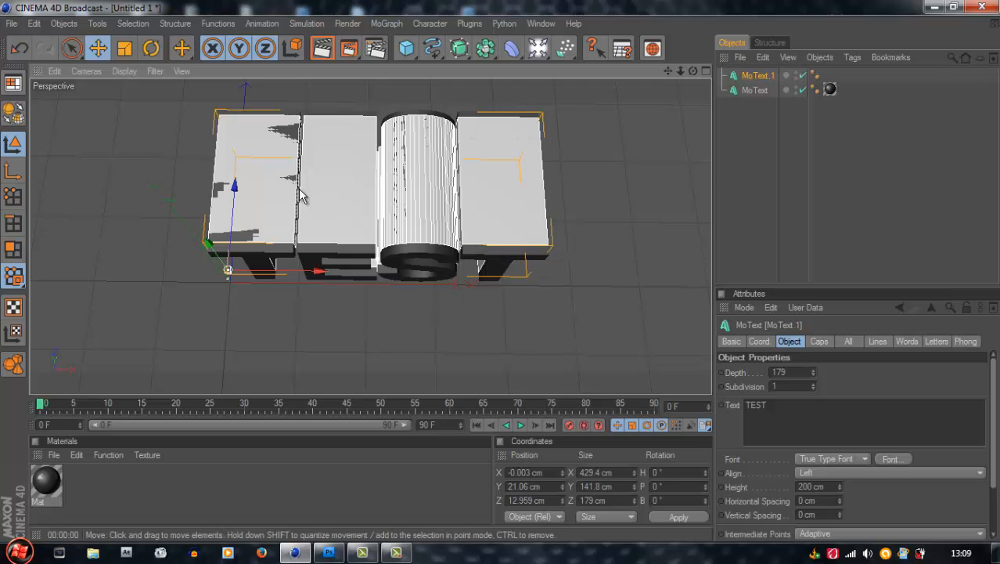
drag(232, 211, 502, 277)
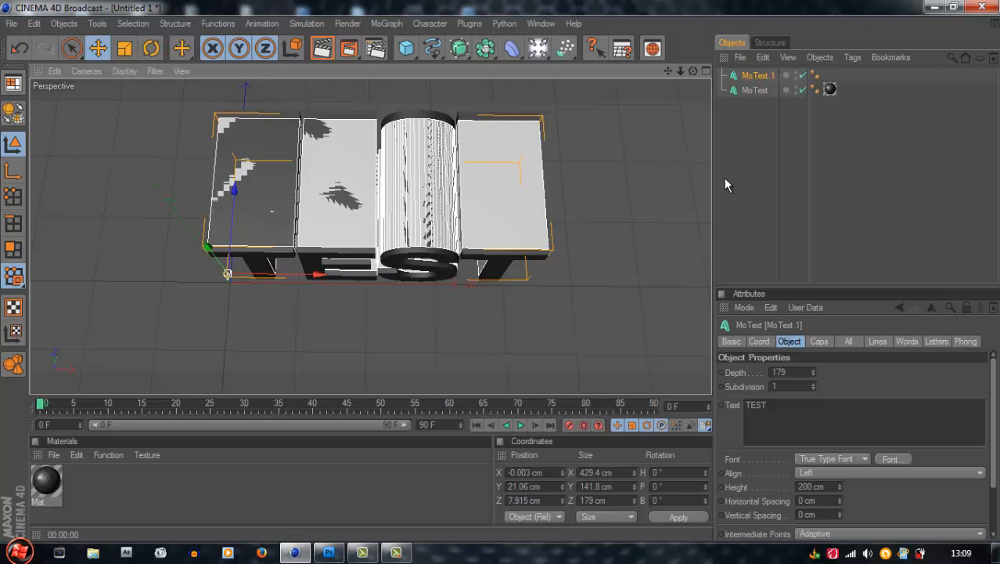
Set the start and end caps of the untextured MoText copy to Fillet Cap with a 2 cm radius each
click(819, 342)
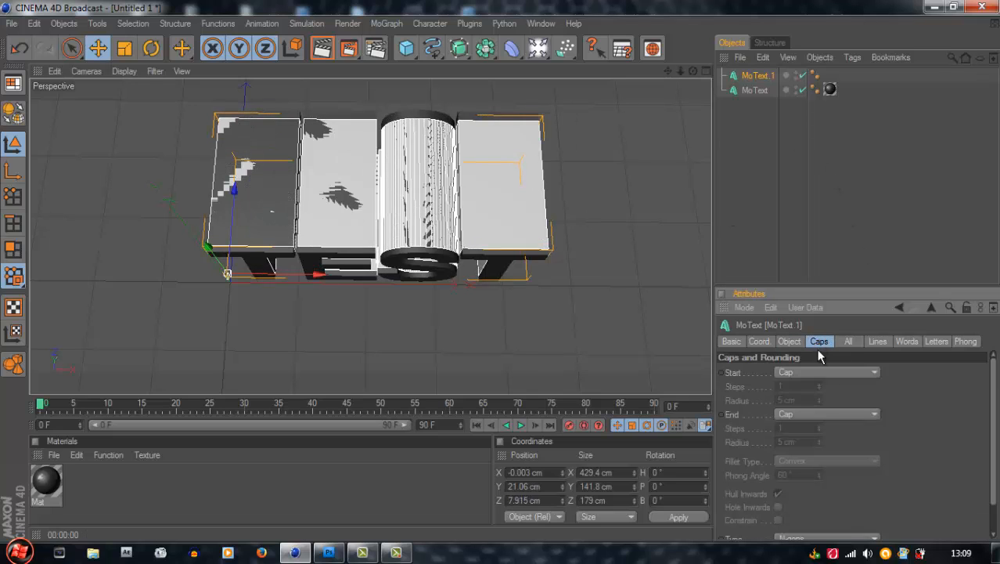
click(833, 373)
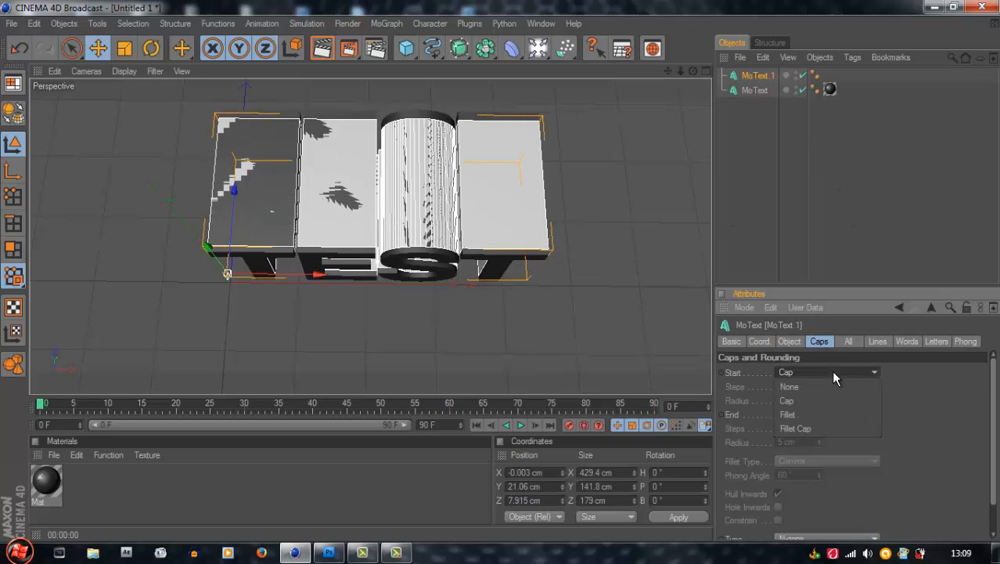
click(818, 428)
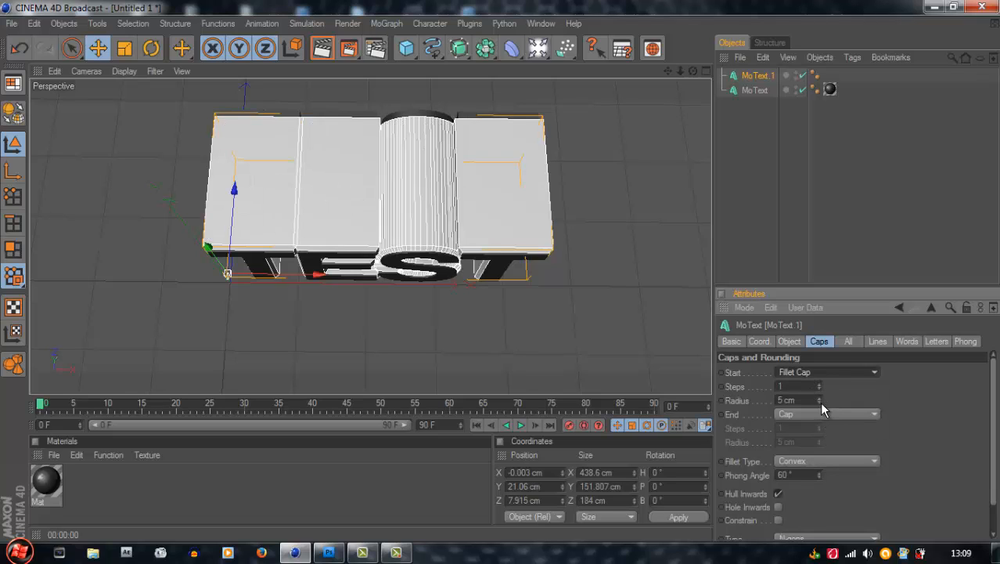
drag(819, 402, 821, 401)
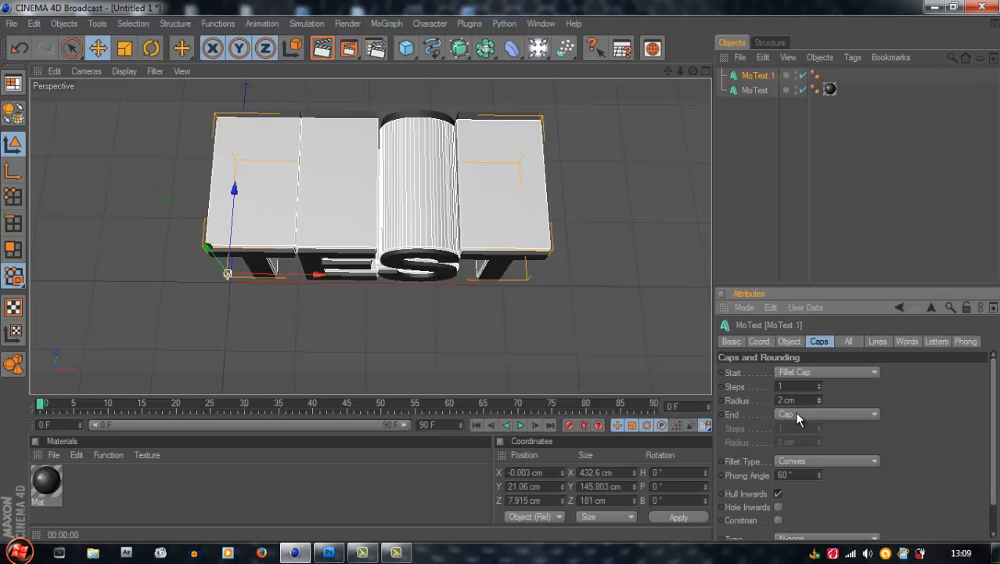
click(836, 415)
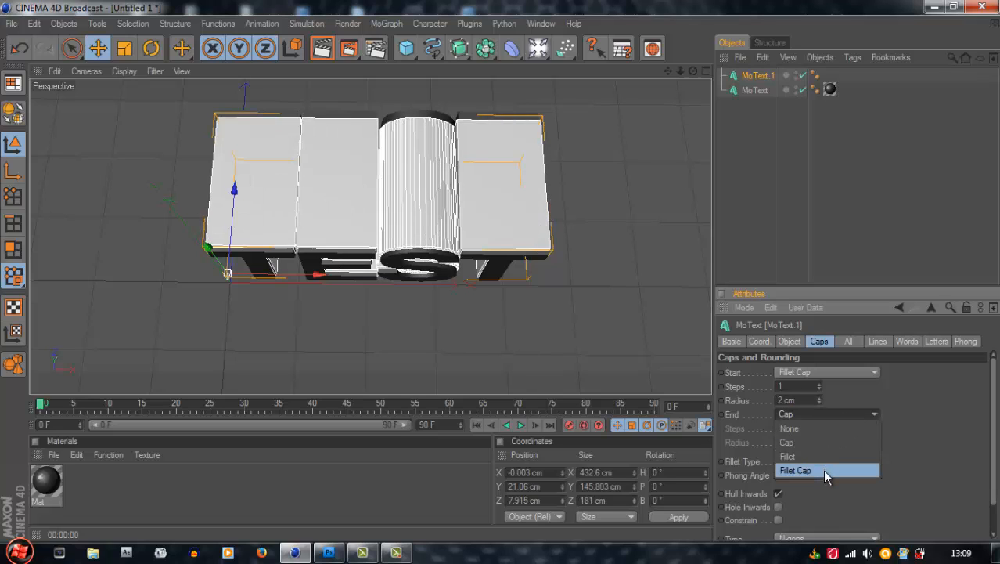
click(824, 470)
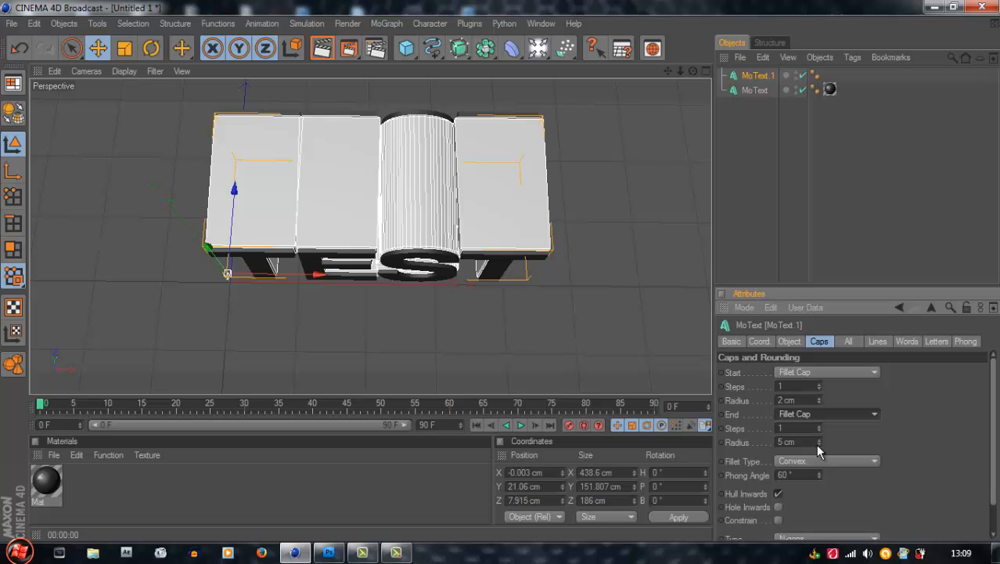
drag(816, 443, 818, 444)
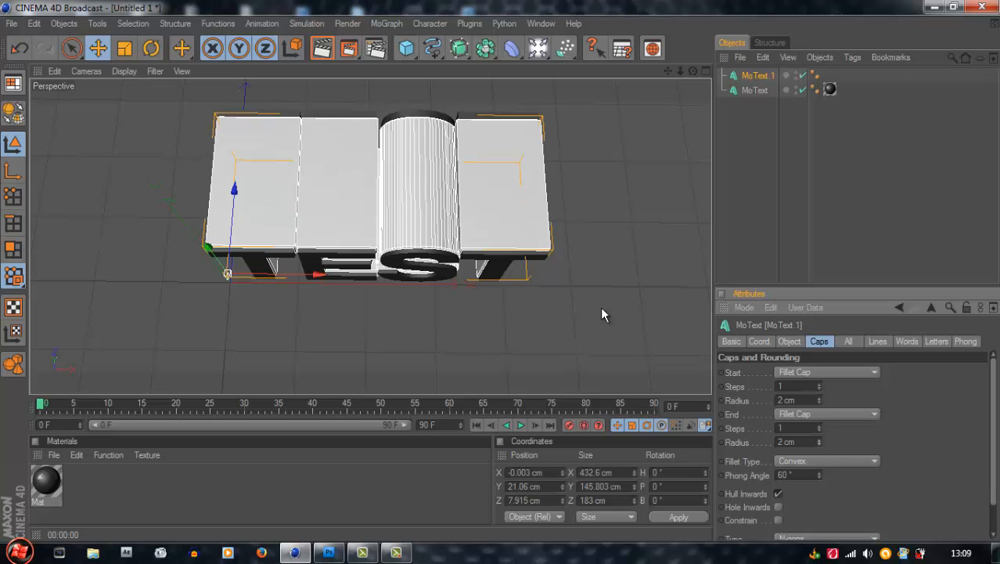
click(854, 191)
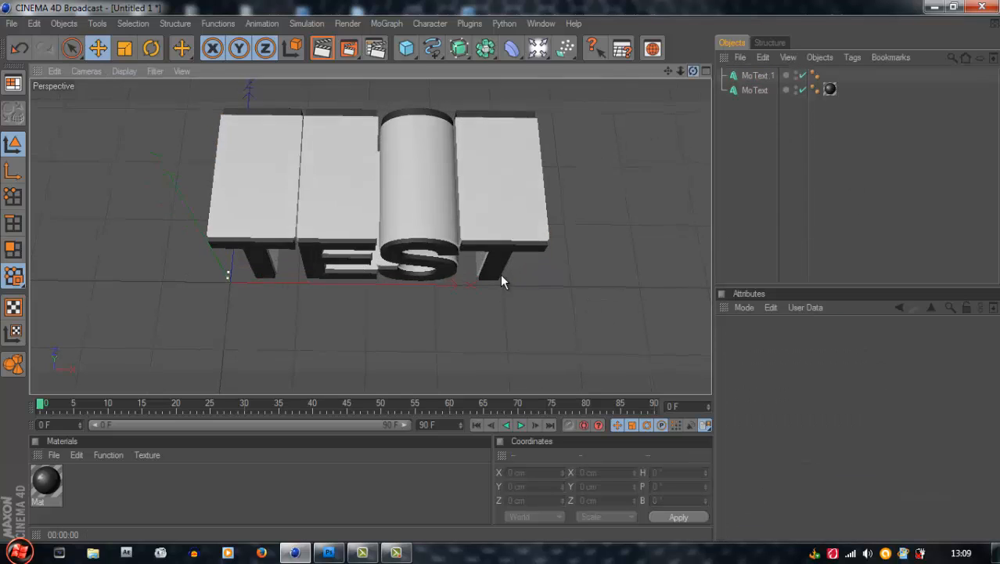
Create a new material and set its color to bright blue with RGB 8, 94, 255
mouse_move(502, 275)
mouse_down()
mouse_move(494, 279)
mouse_move(520, 269)
mouse_move(500, 268)
mouse_up()
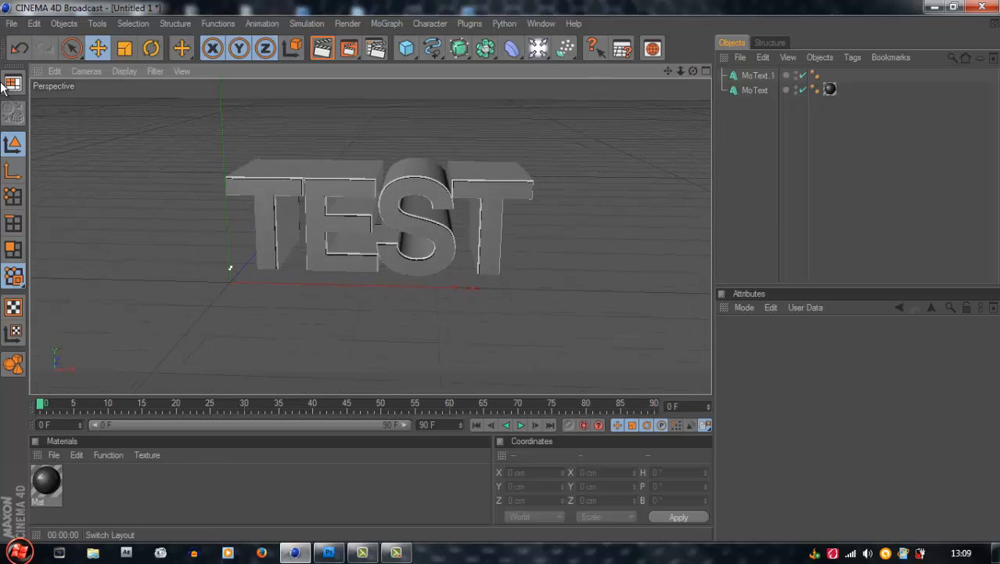
double_click(108, 493)
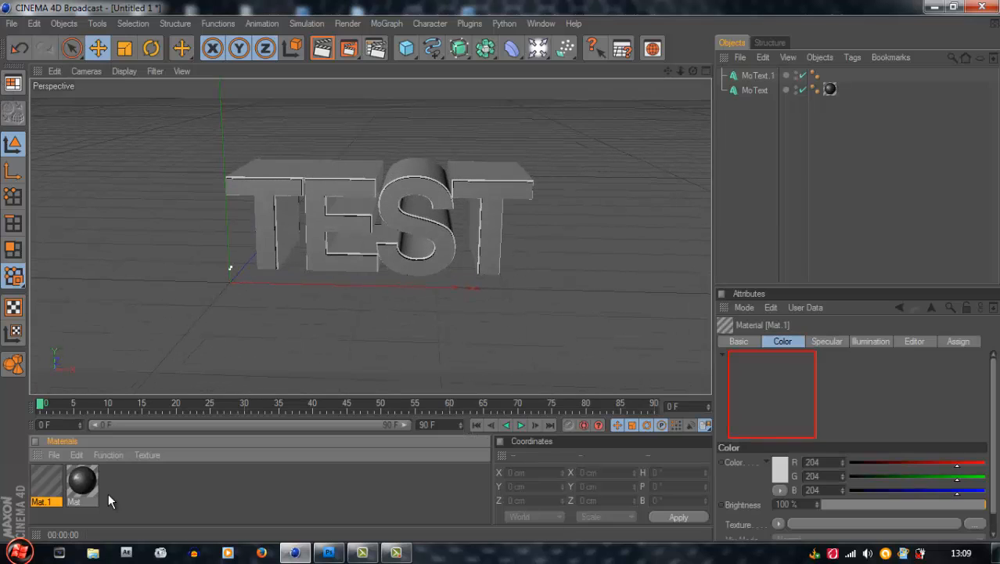
double_click(47, 489)
click(236, 253)
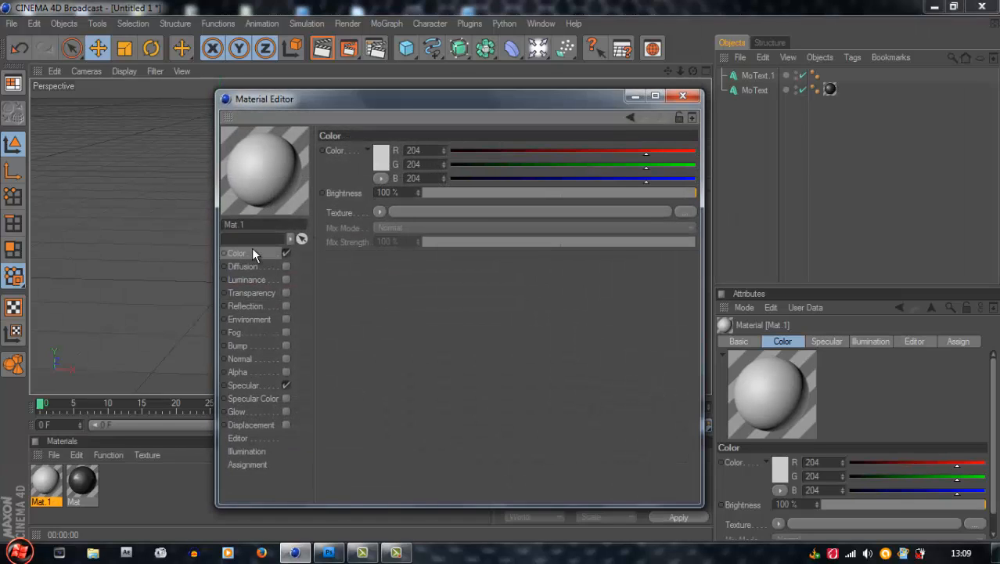
click(380, 156)
drag(383, 98, 423, 99)
drag(364, 112, 384, 97)
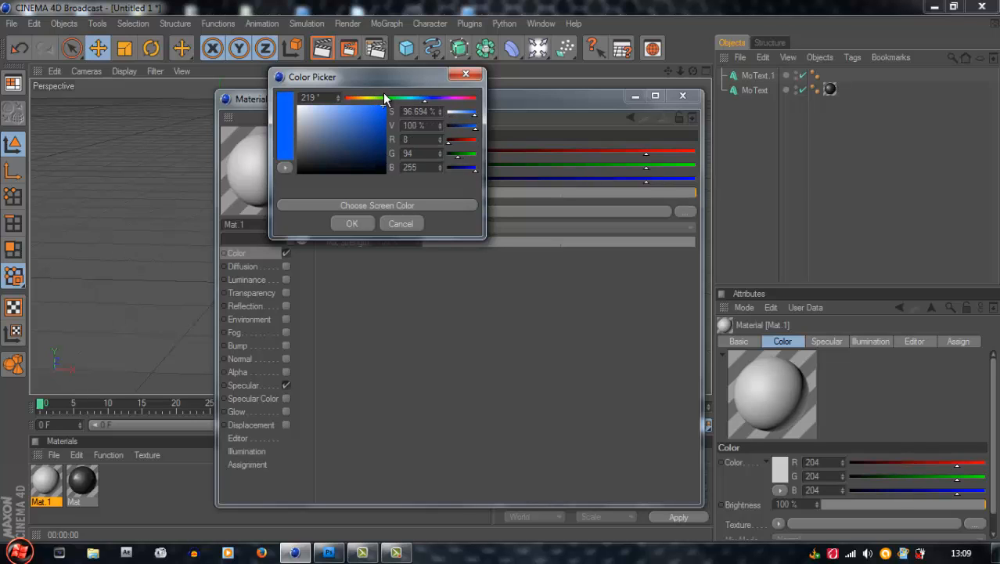
click(349, 223)
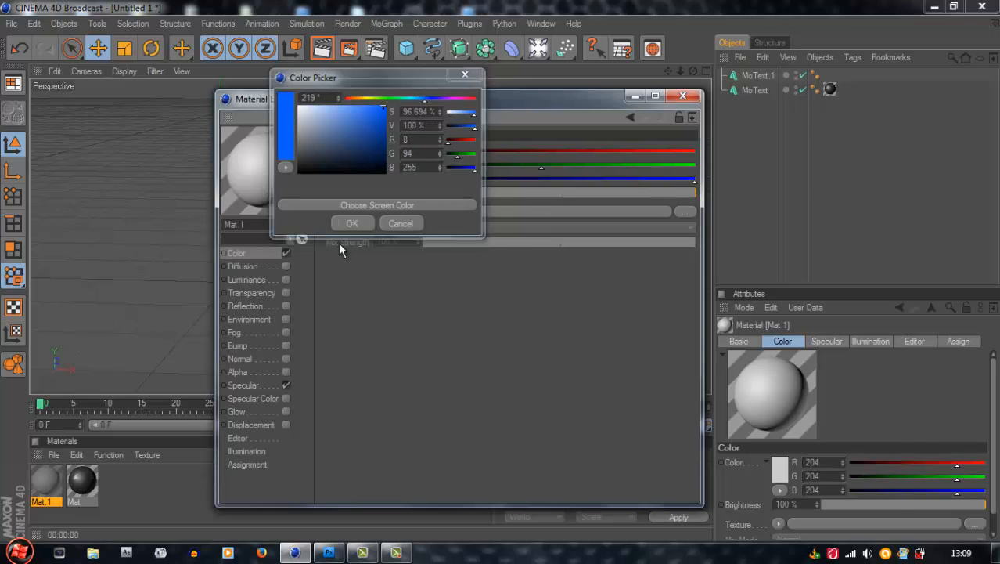
Enable reflection on the blue material with a brightness of 17% and close the Material Editor
click(287, 306)
click(604, 192)
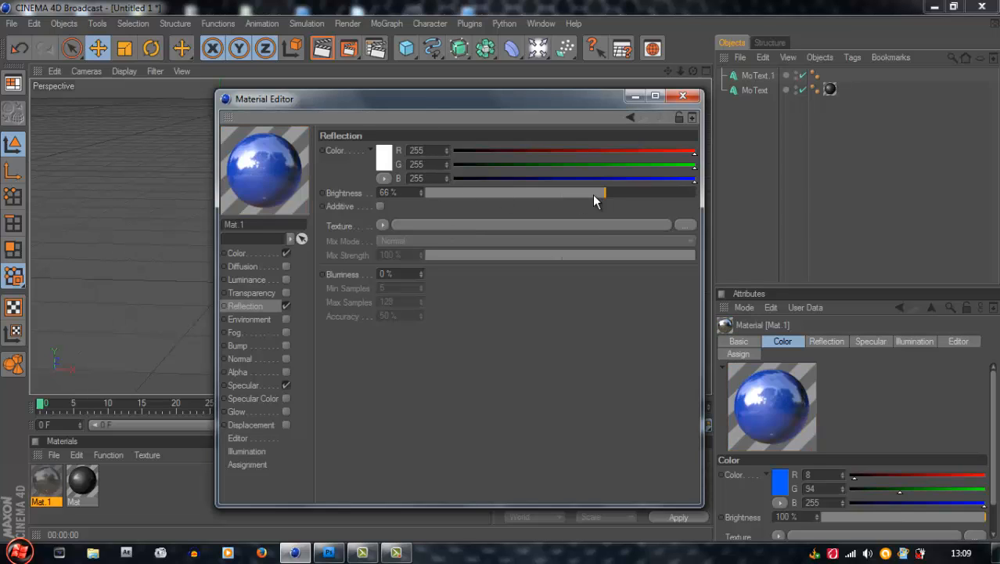
drag(589, 191, 468, 199)
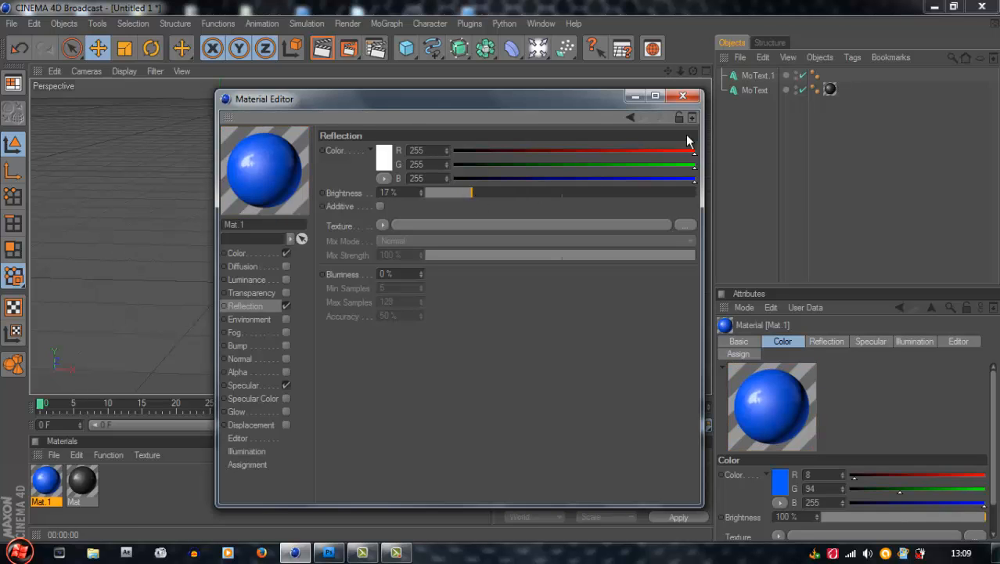
click(682, 95)
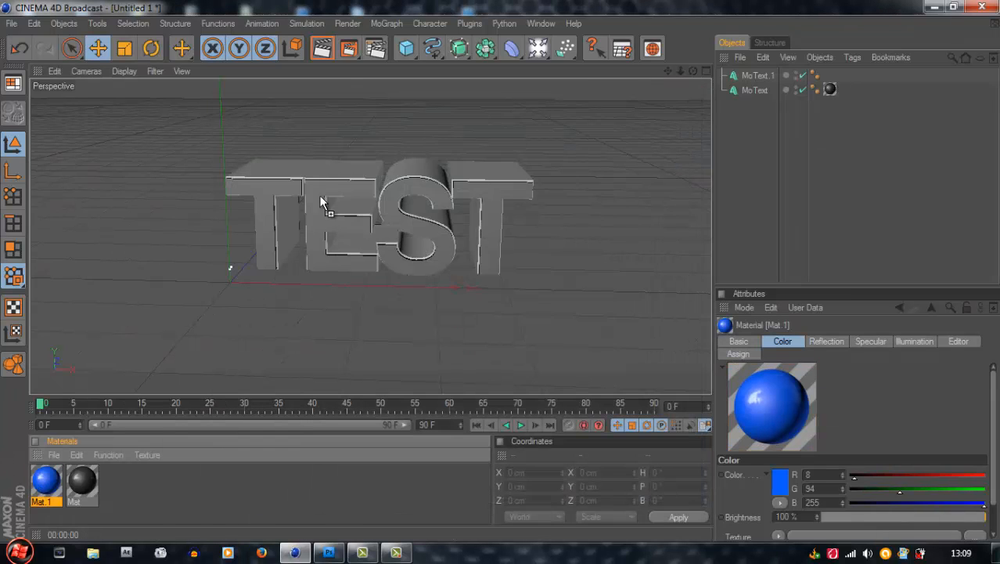
Apply the blue material to the untextured MoText copy and check it with a render in the Picture Viewer
drag(339, 162, 358, 172)
click(627, 206)
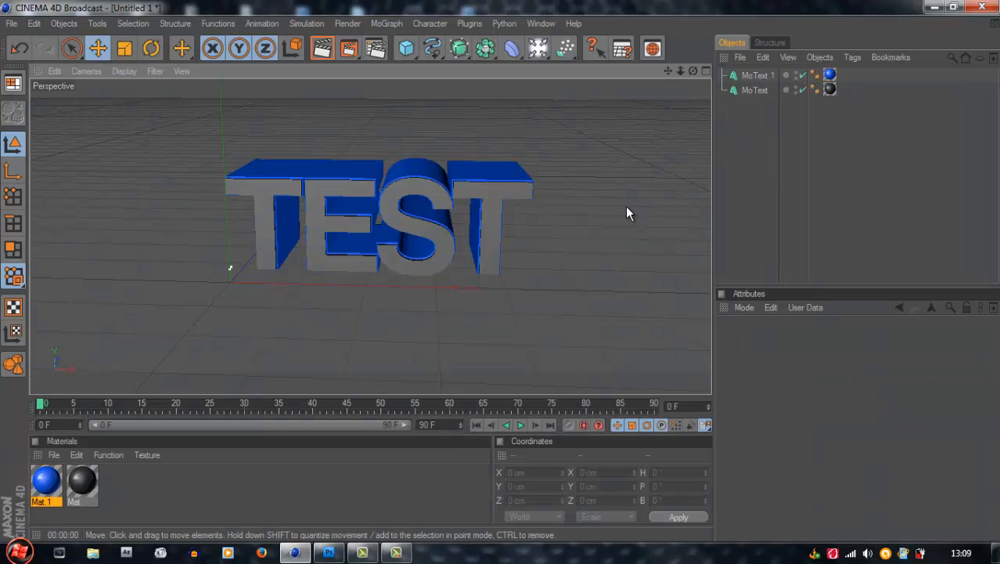
drag(692, 71, 500, 268)
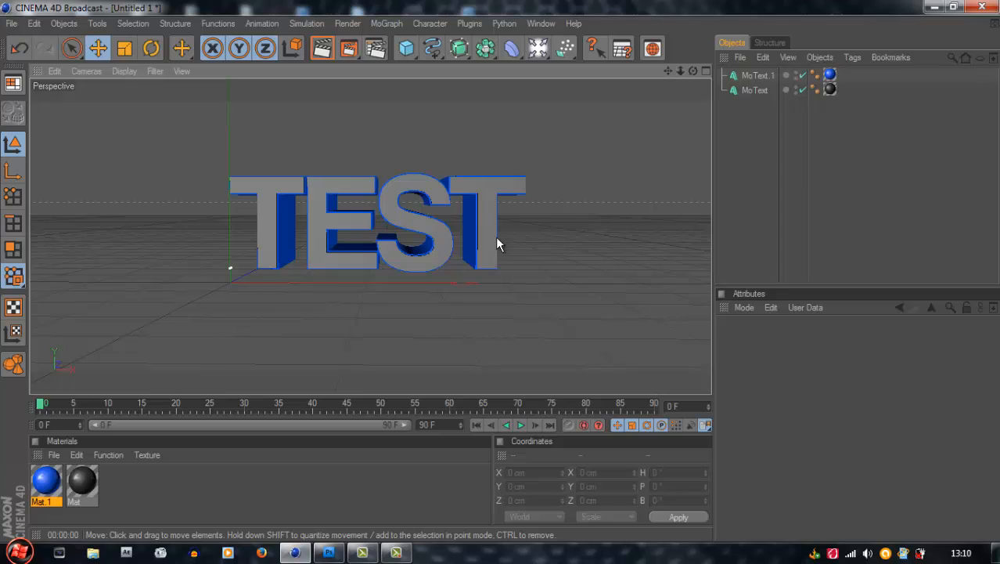
click(283, 238)
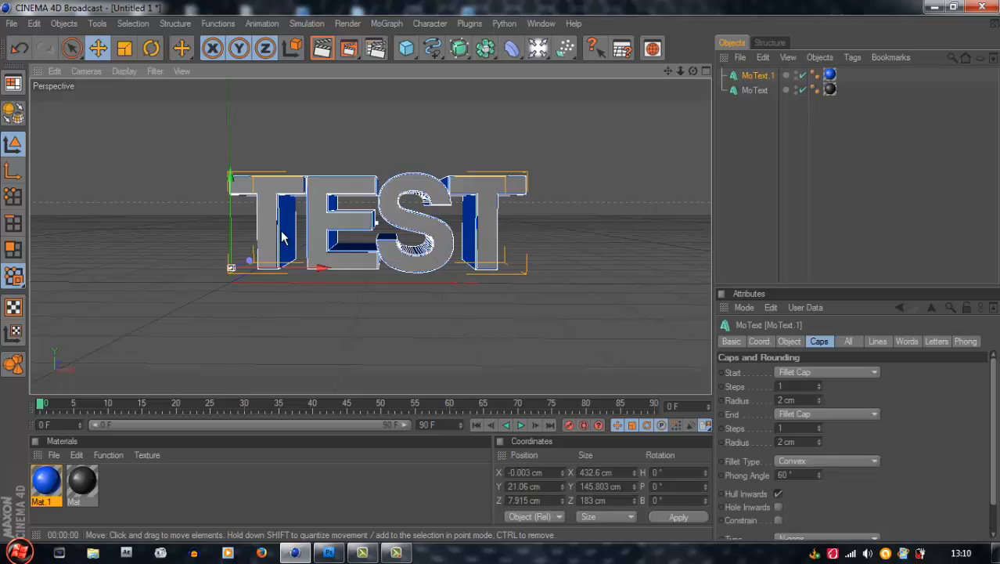
click(595, 95)
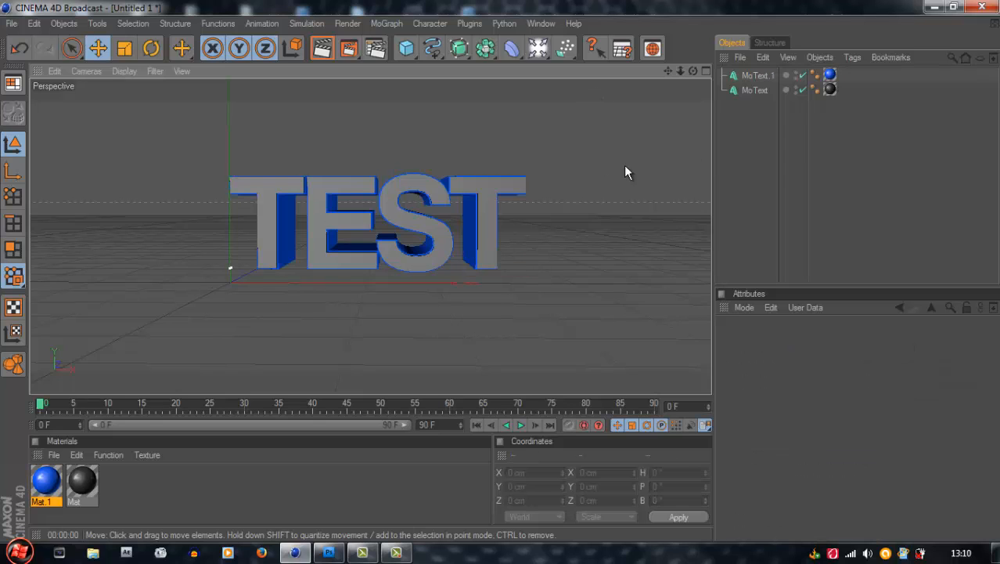
click(348, 49)
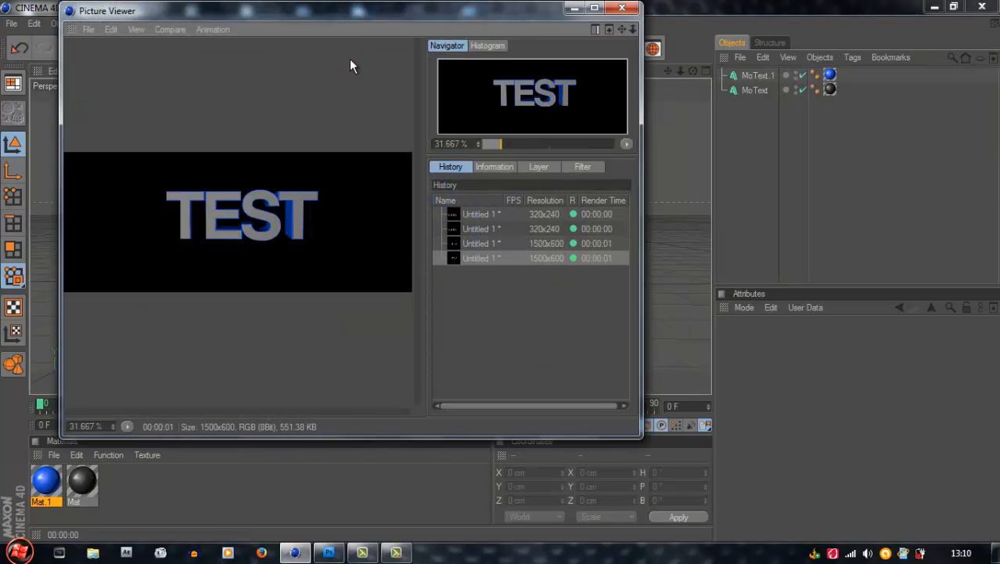
click(622, 9)
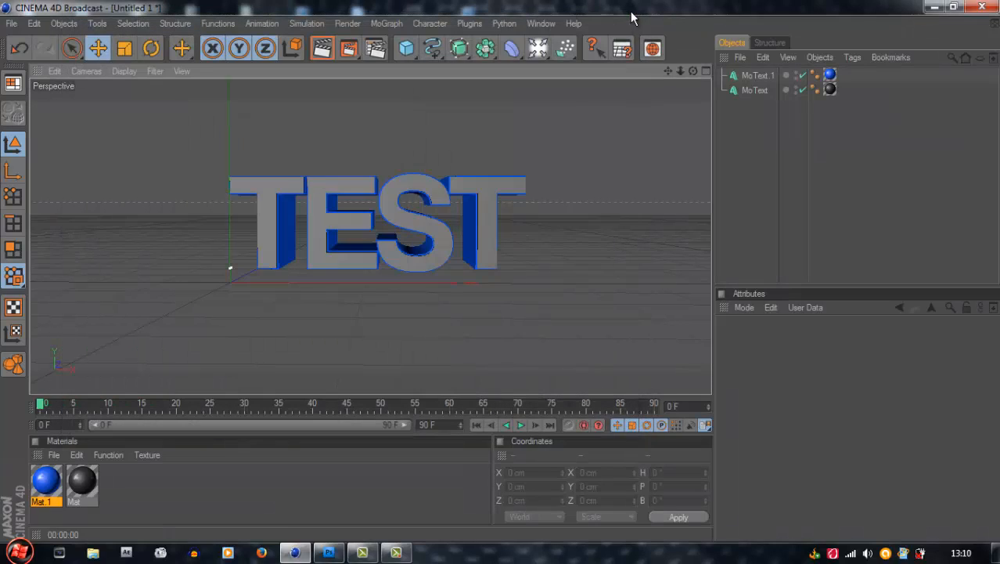
Add a standard omni light to the scene
click(537, 52)
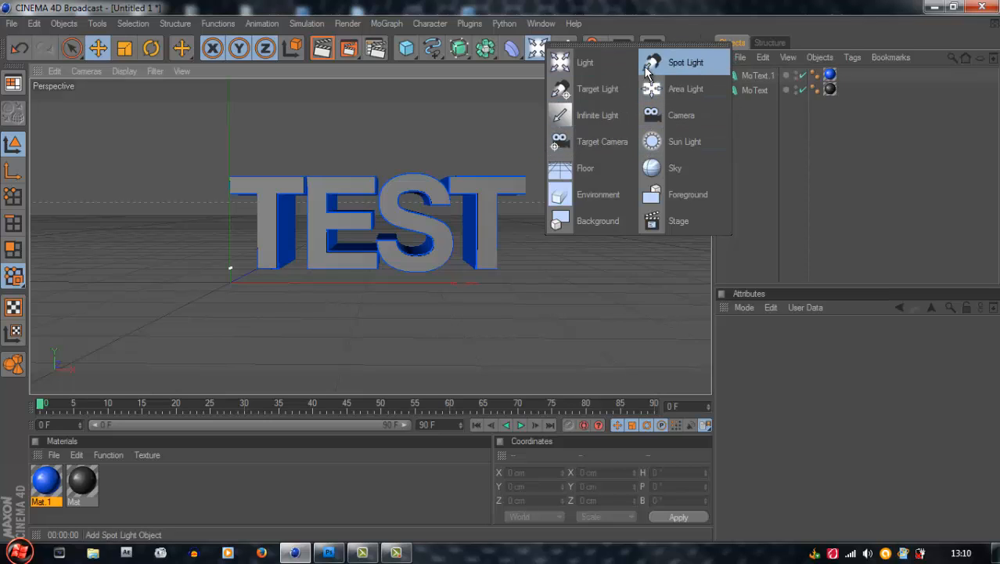
click(616, 63)
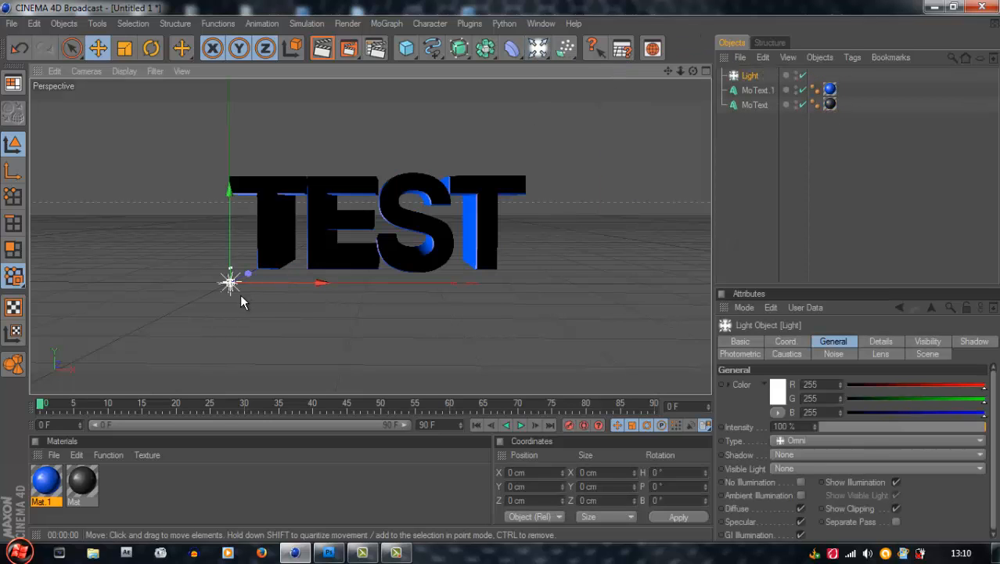
click(541, 54)
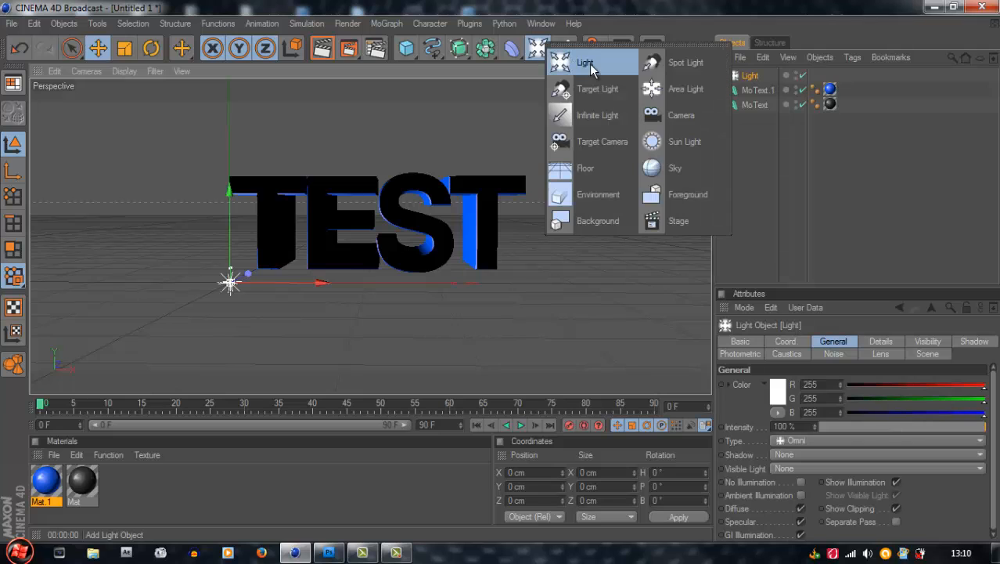
click(593, 64)
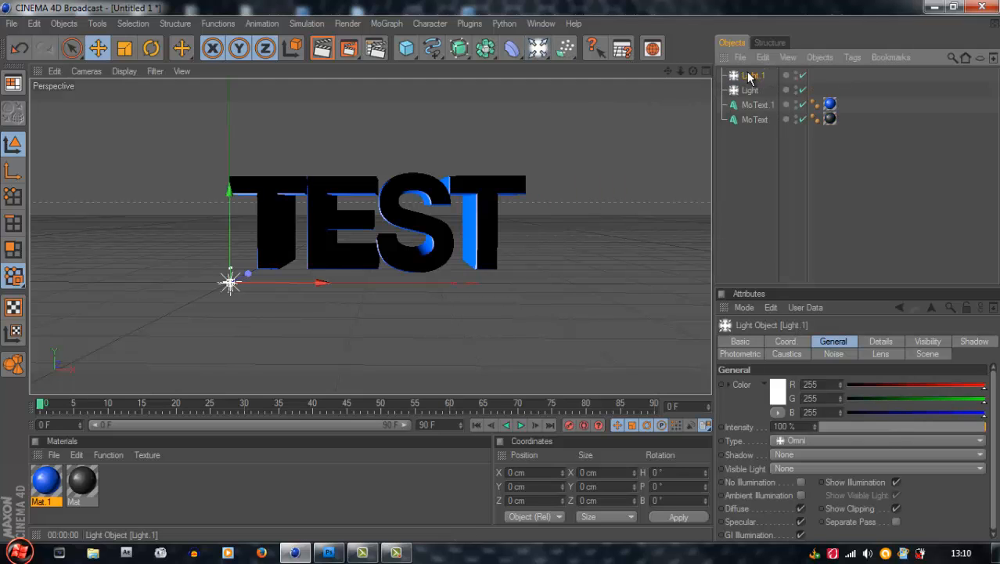
key(Delete)
click(752, 76)
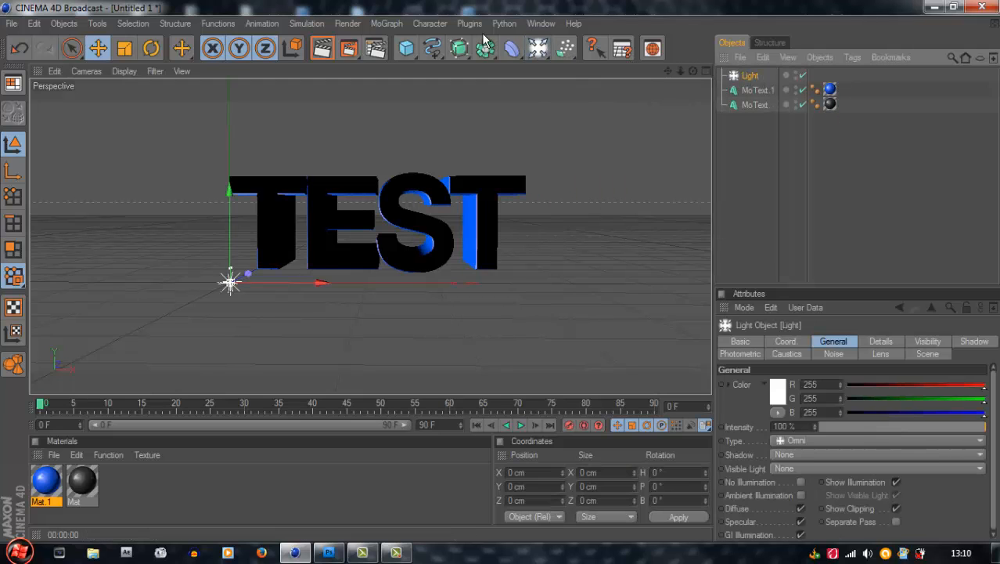
click(538, 49)
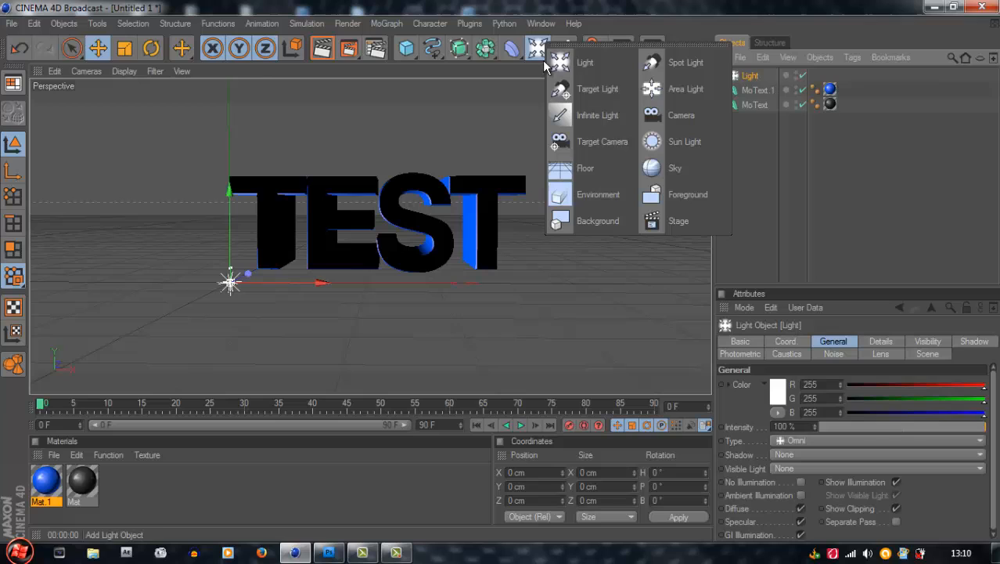
click(230, 291)
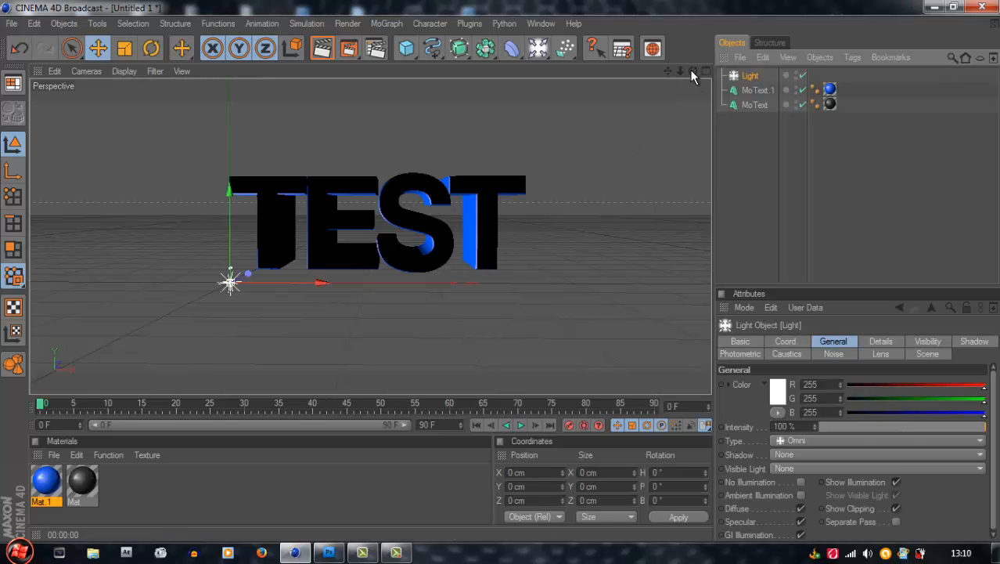
Move the light in front of the text, to about -98 cm on Z
mouse_move(690, 73)
mouse_down()
mouse_move(501, 270)
mouse_move(690, 73)
mouse_up()
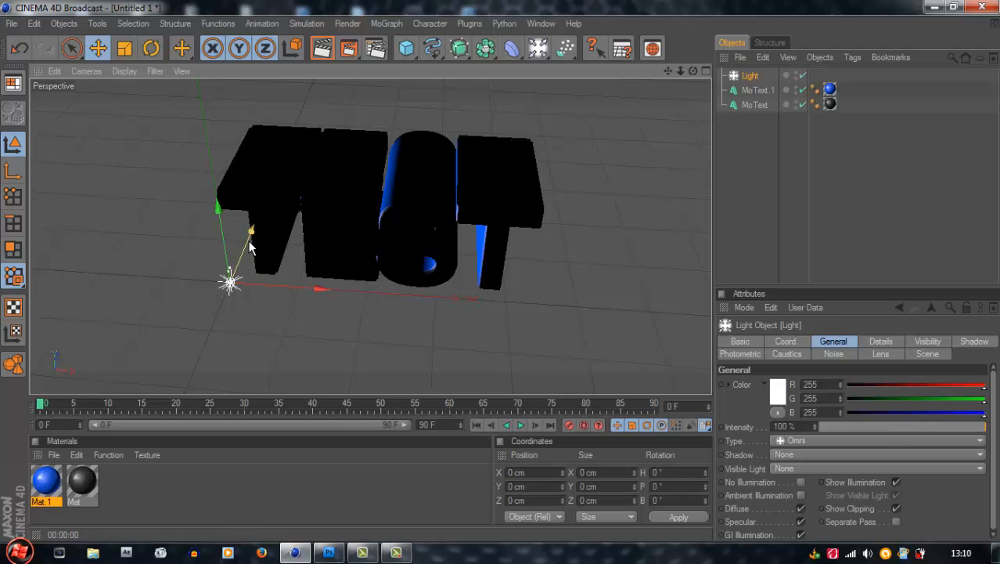
drag(250, 247, 231, 296)
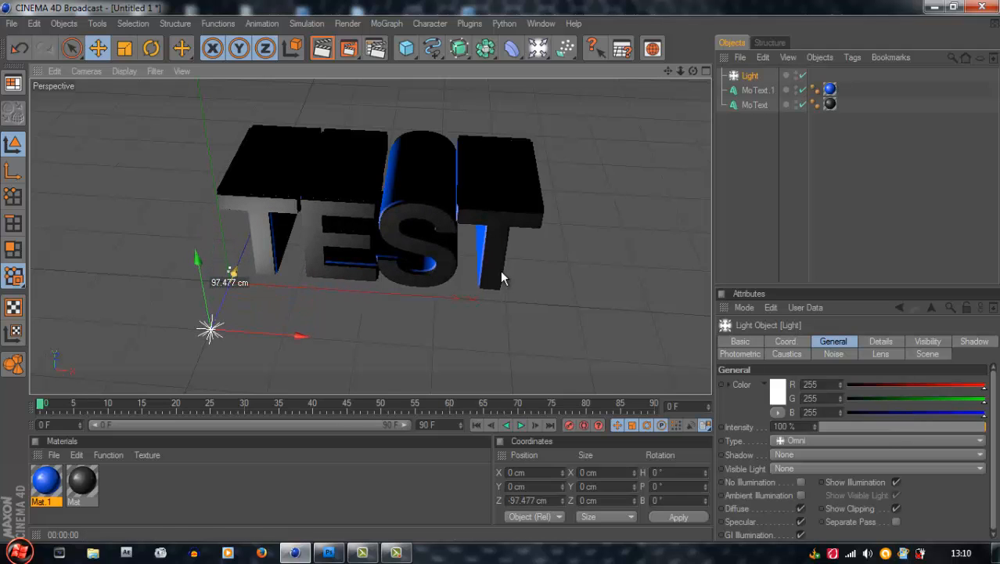
drag(693, 70, 502, 276)
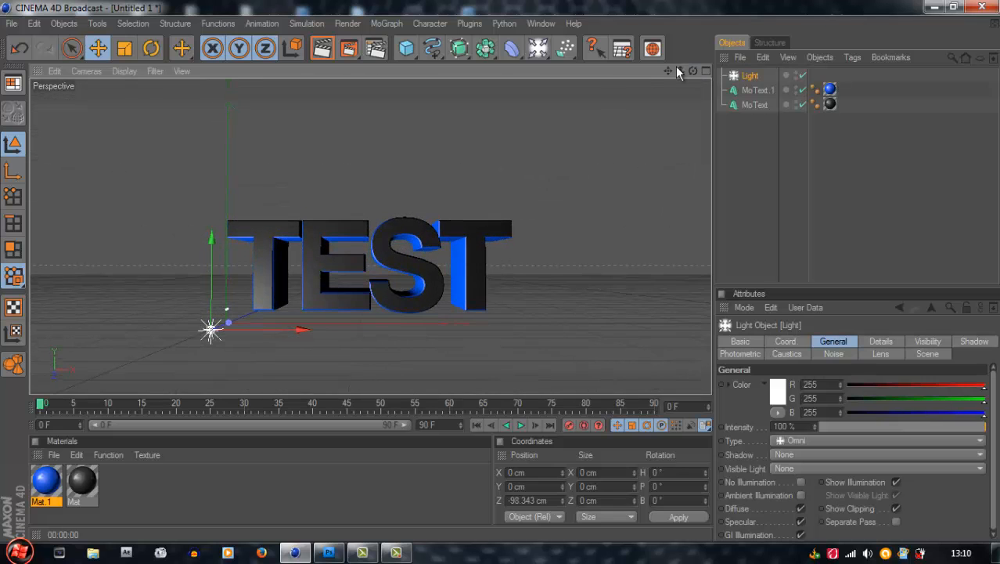
Raise the light above the middle of the text, at about 197 cm on X
drag(243, 329, 421, 303)
mouse_move(448, 161)
mouse_down()
mouse_move(508, 278)
mouse_move(447, 152)
mouse_up()
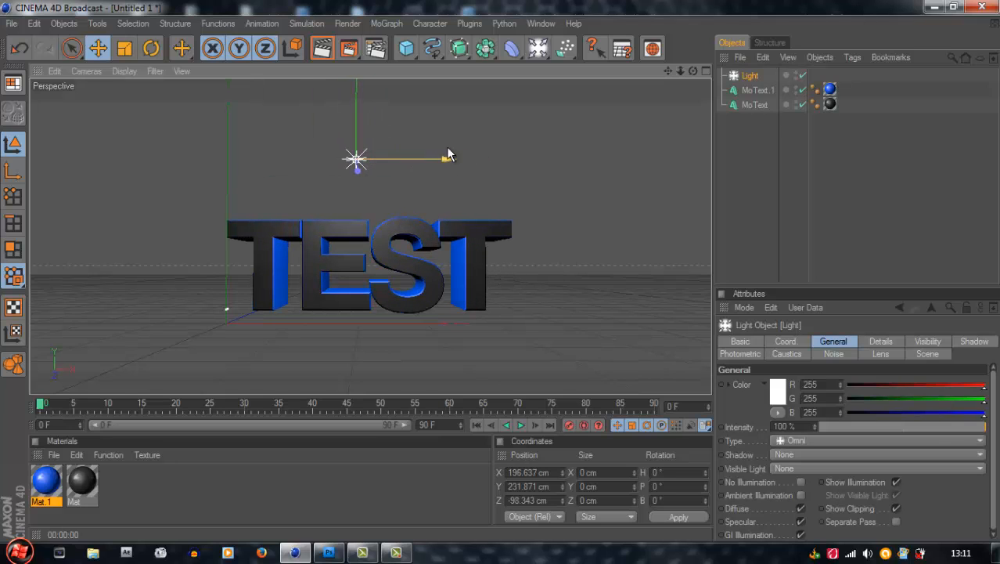
drag(356, 105, 500, 268)
drag(359, 178, 503, 277)
drag(483, 92, 501, 269)
Deselect the light, check the lit text with a render in the Picture Viewer, and close the viewer
click(623, 150)
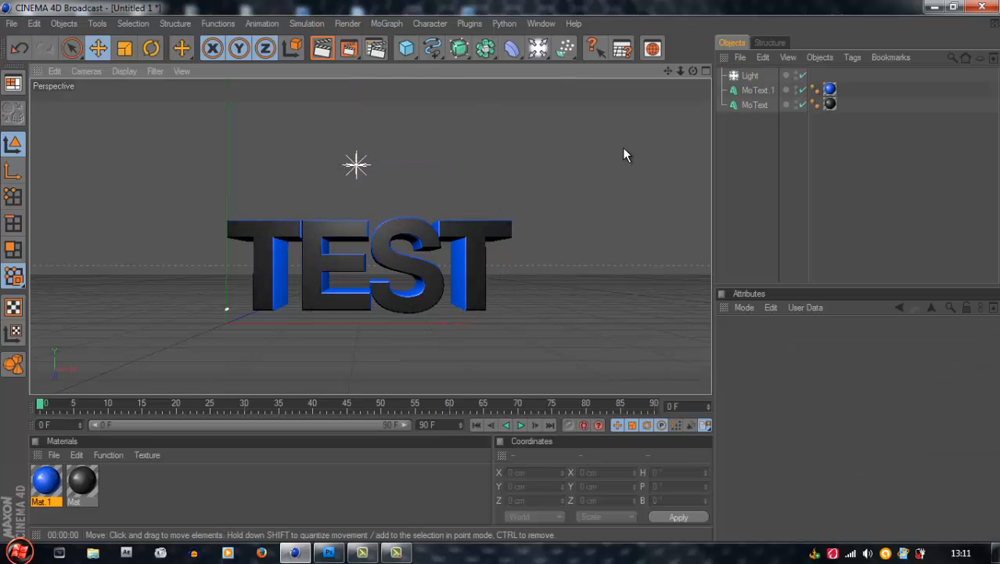
click(349, 50)
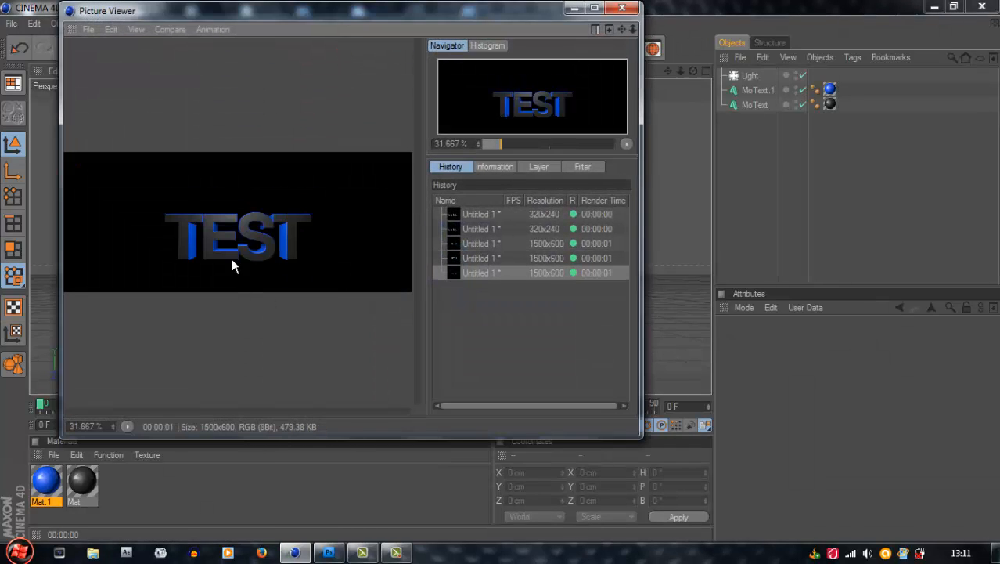
click(623, 9)
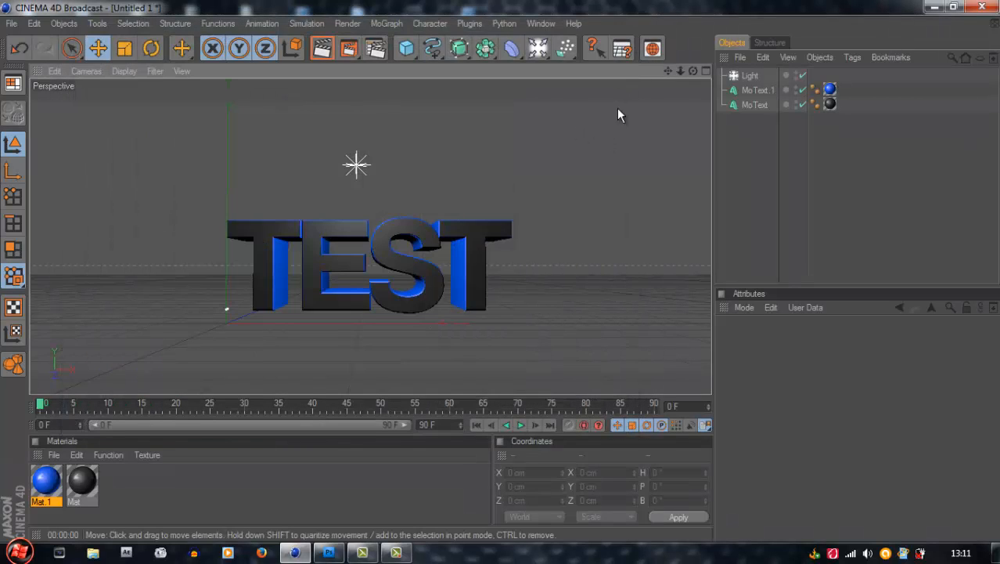
Reframe the text slightly from above in the perspective view and render it again in the Picture Viewer
click(354, 165)
click(540, 189)
drag(671, 68, 500, 266)
scroll(459, 159, up, 1)
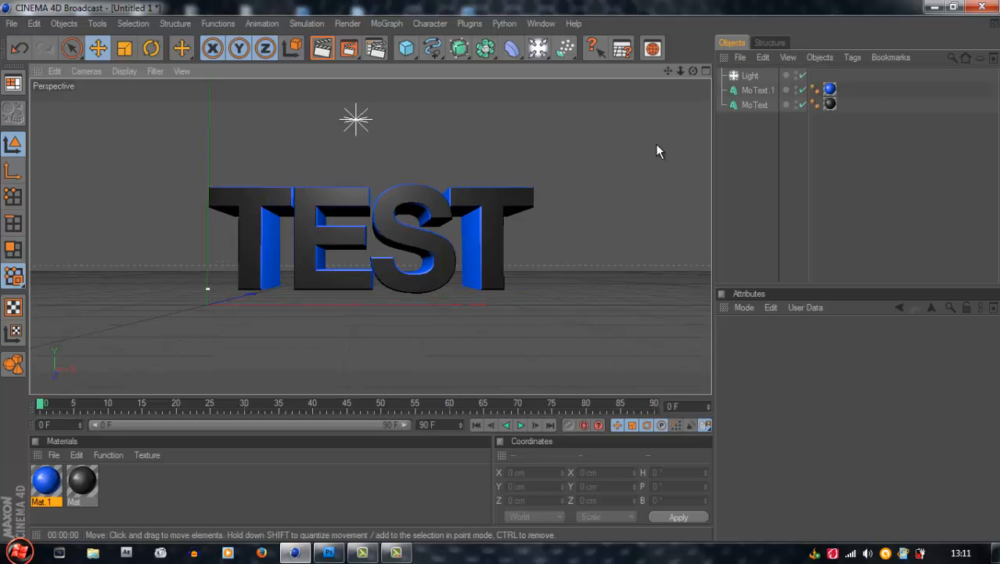
drag(693, 70, 501, 271)
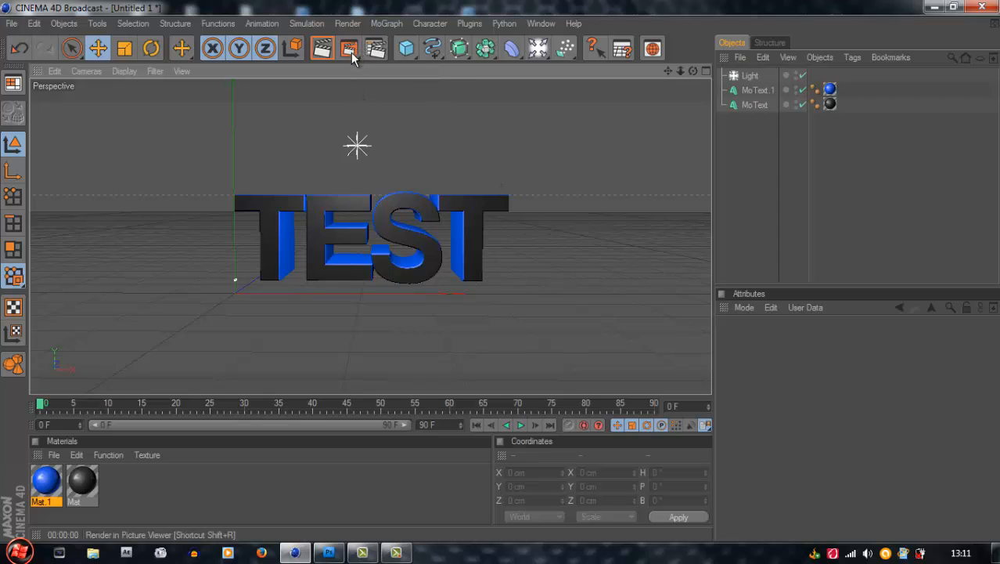
click(749, 91)
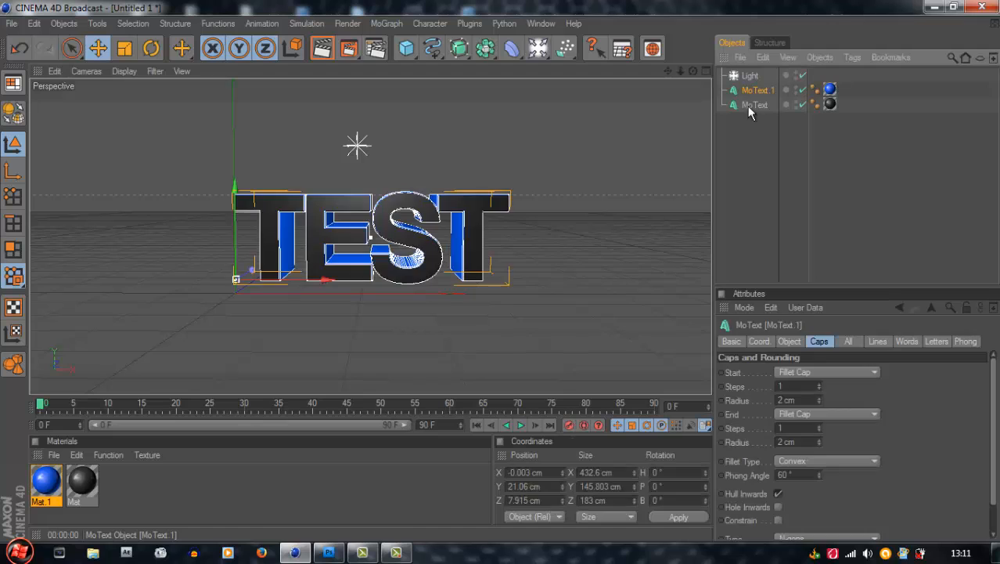
click(759, 139)
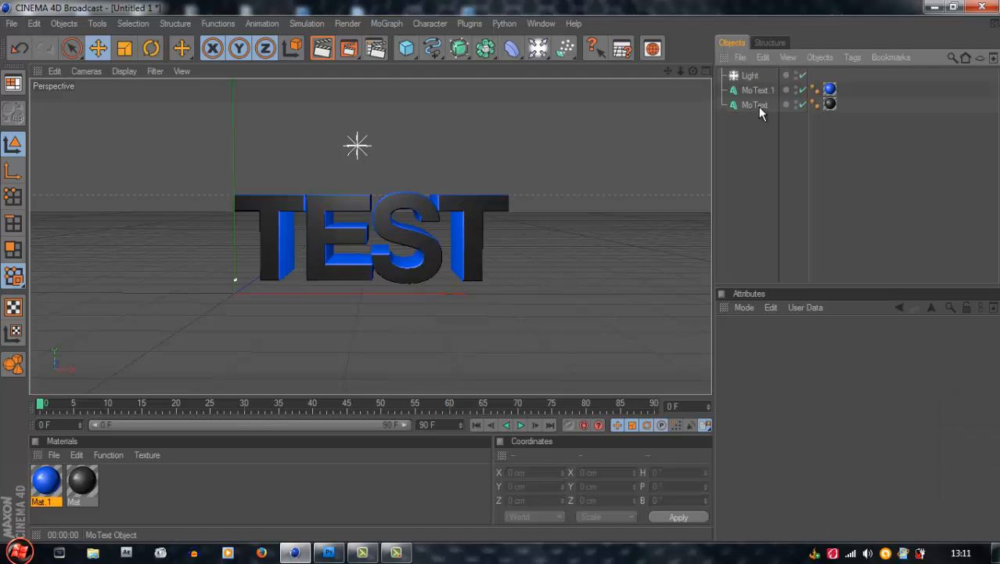
click(349, 48)
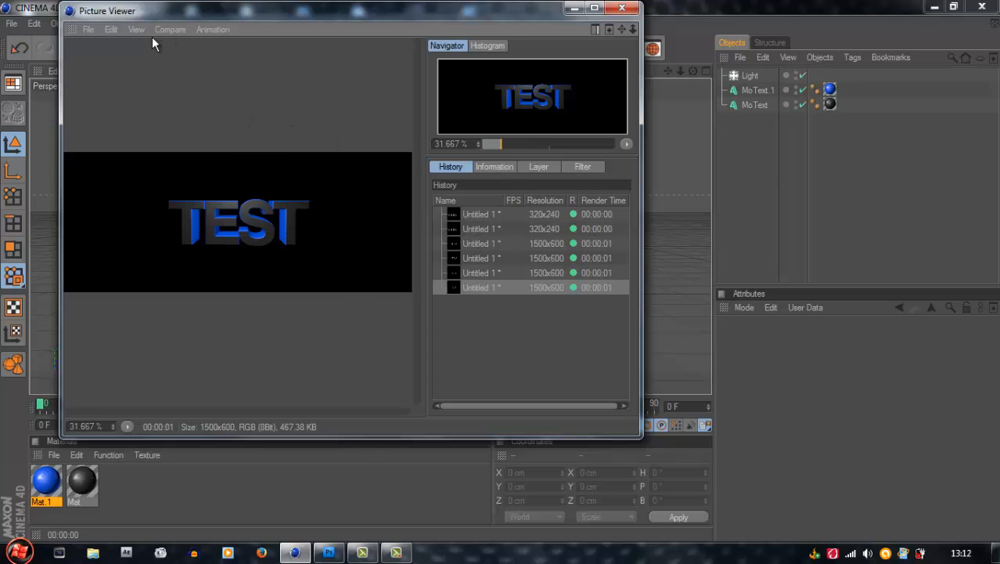
Set the render to save as a PNG still image at 8 bits/channel with the alpha channel
click(90, 30)
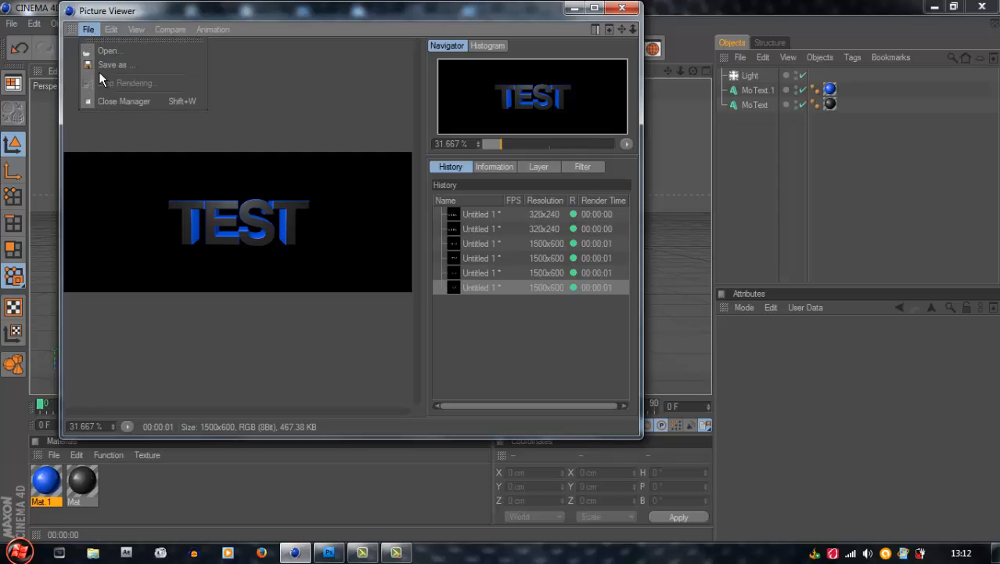
click(106, 67)
drag(96, 14, 440, 67)
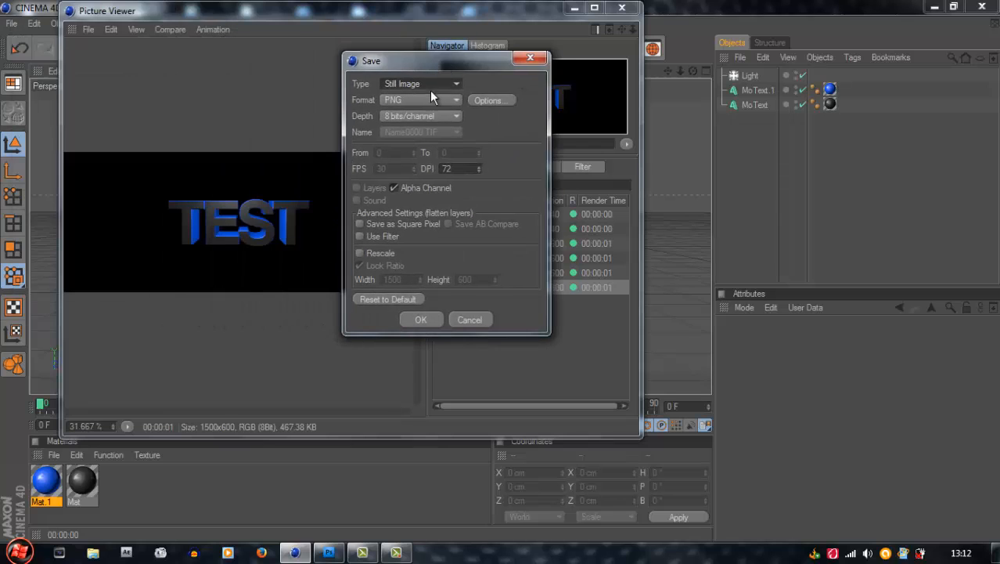
click(427, 101)
click(428, 99)
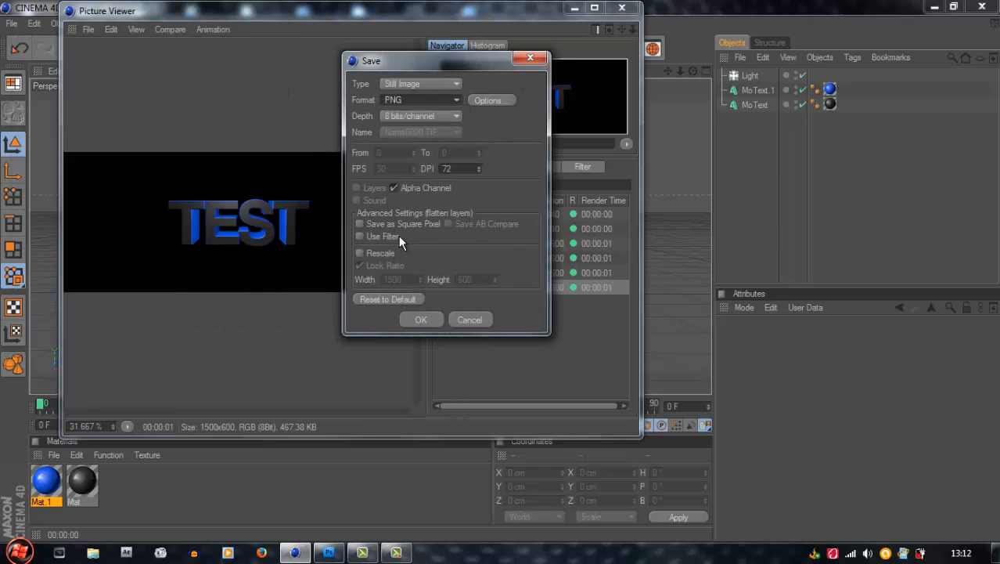
click(423, 319)
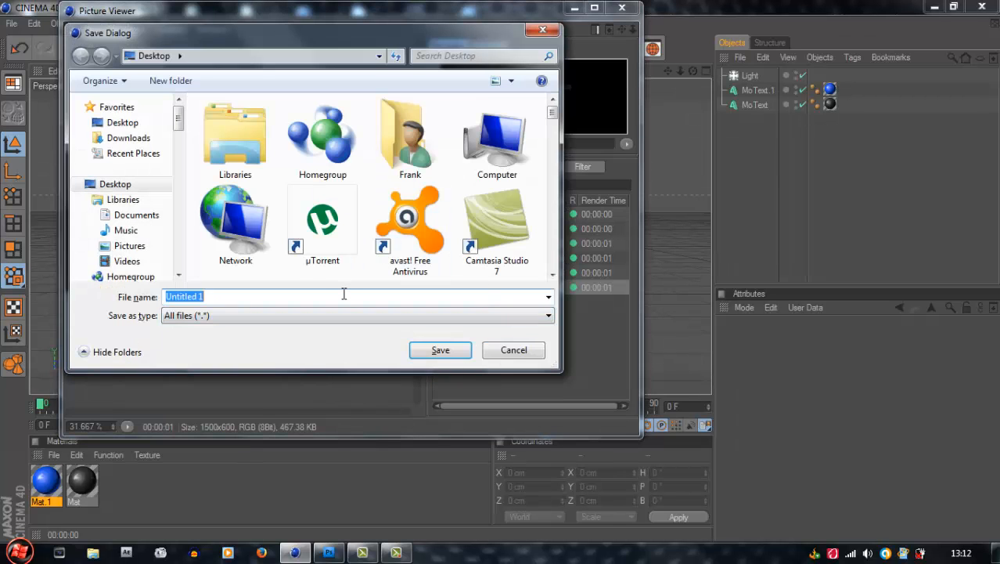
Name the image file ATesting and save it to the desktop
text(t)
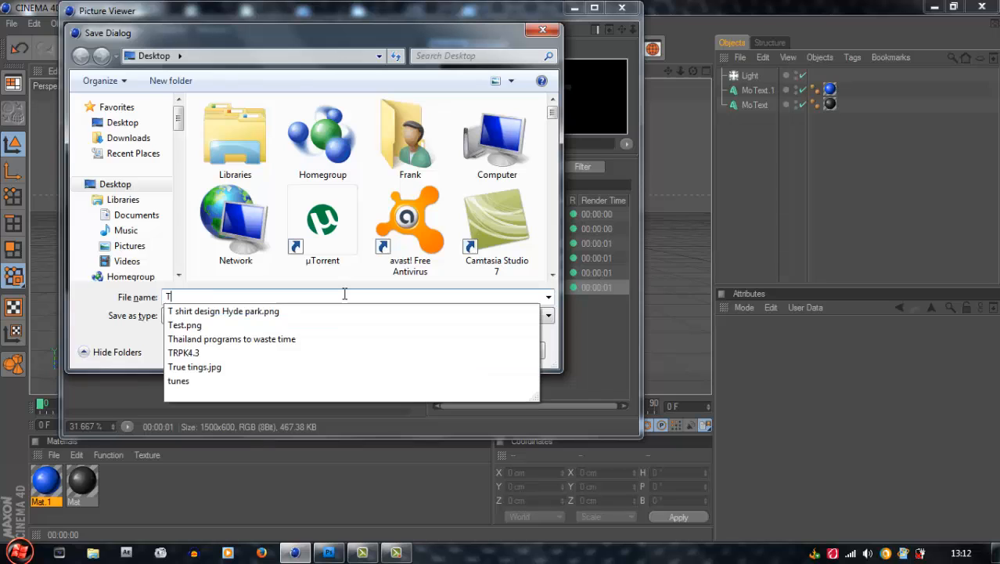
key(BackSpace)
text(Testing)
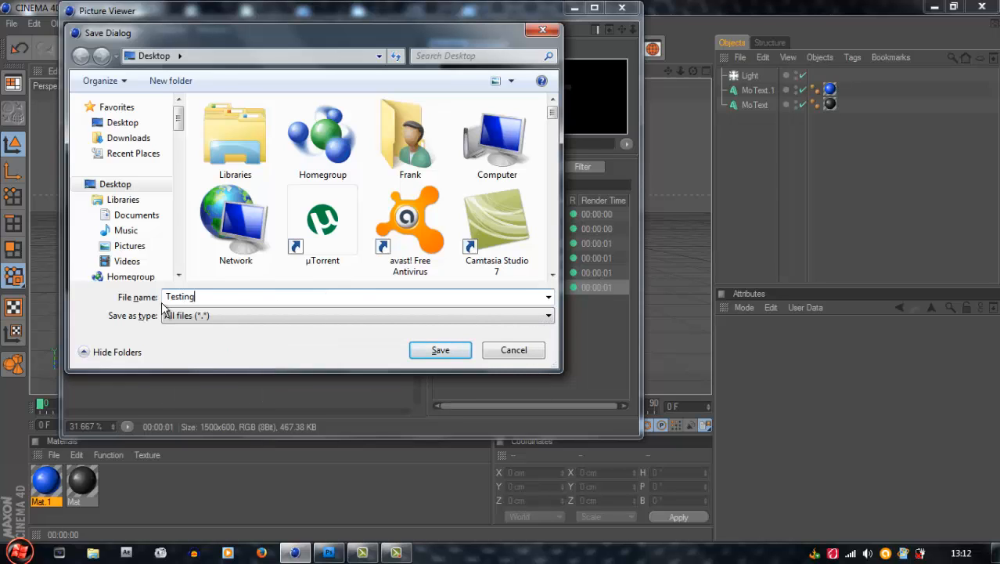
text(A)
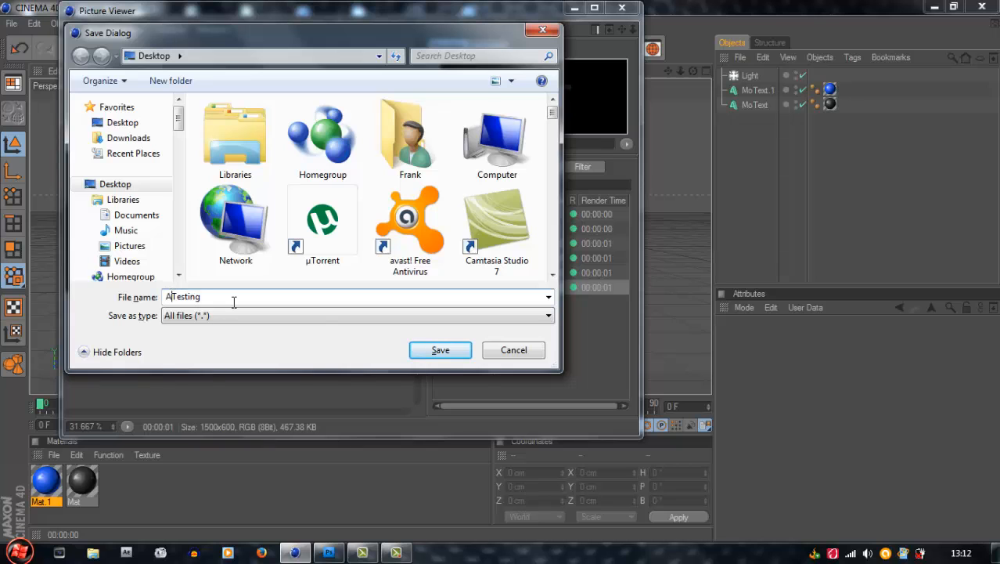
click(441, 352)
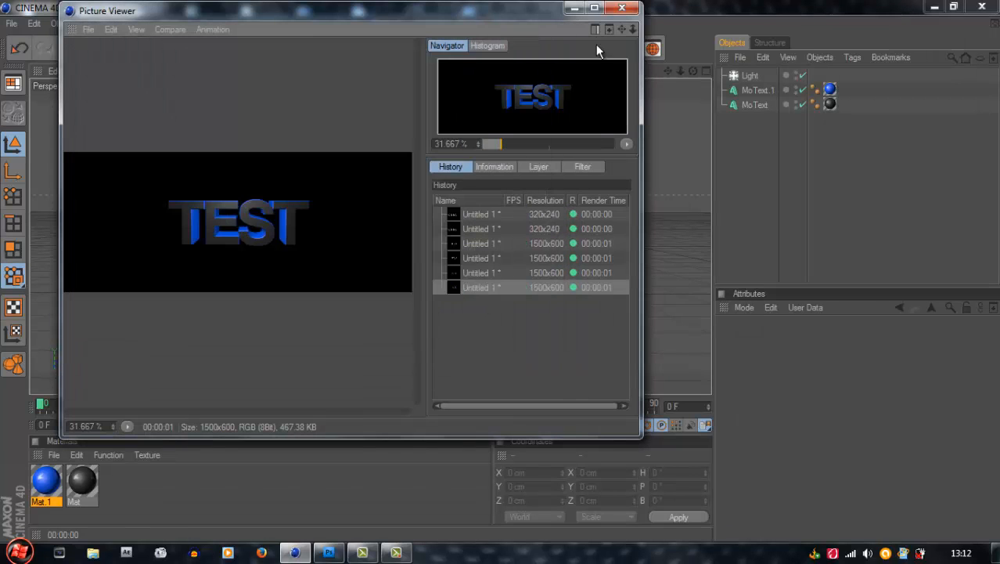
Minimize the Picture Viewer and Cinema 4D, and open the ATesting image from the desktop in Photoshop
click(575, 10)
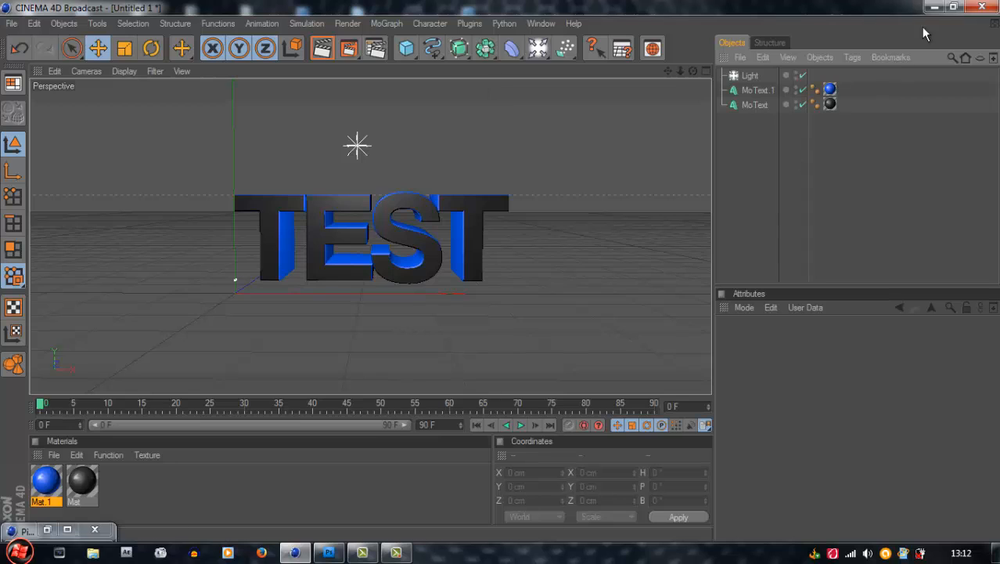
click(934, 7)
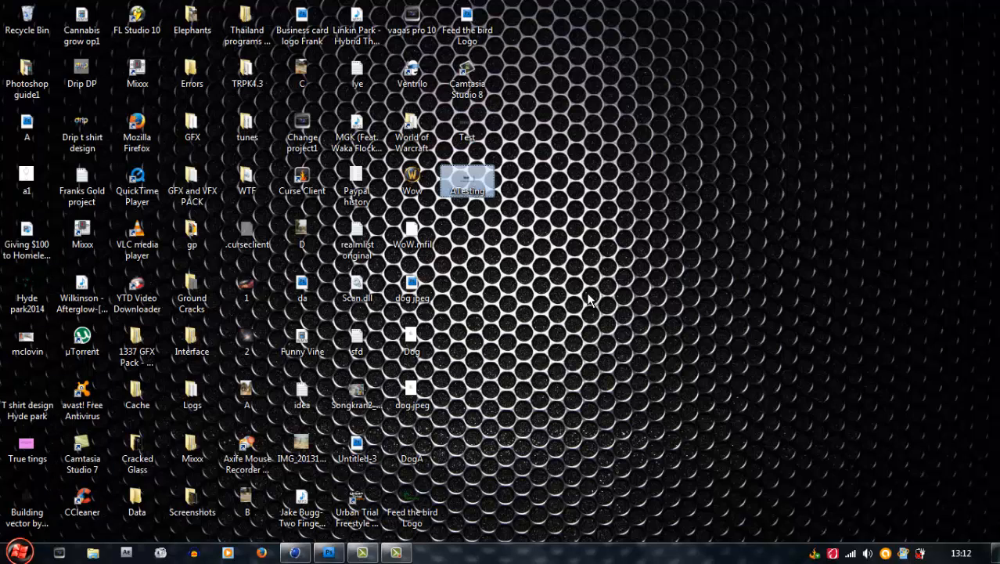
drag(478, 187, 368, 307)
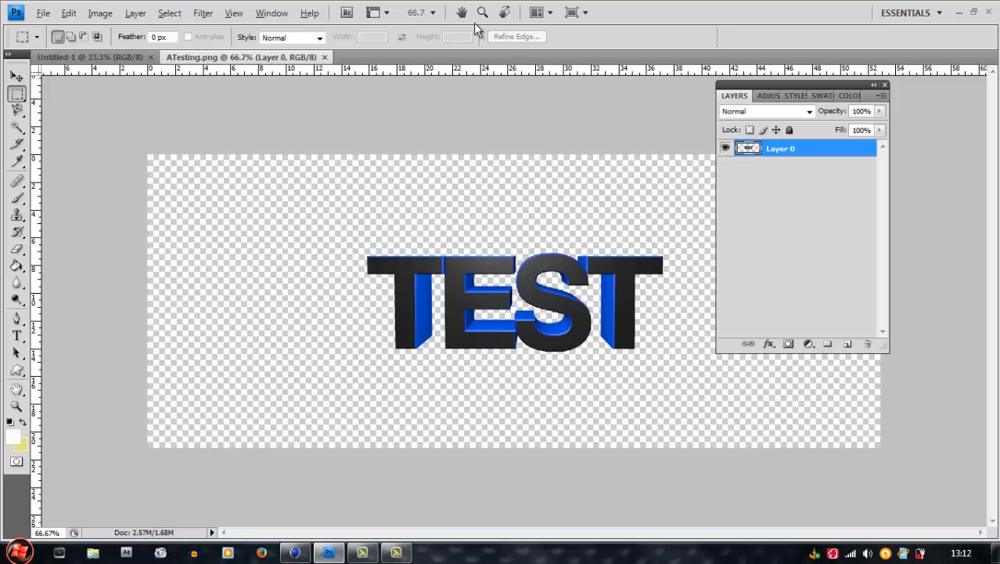
View ATesting.png at 100% zoom and reposition the TEST text on the transparent canvas with the Move tool
click(433, 12)
click(423, 47)
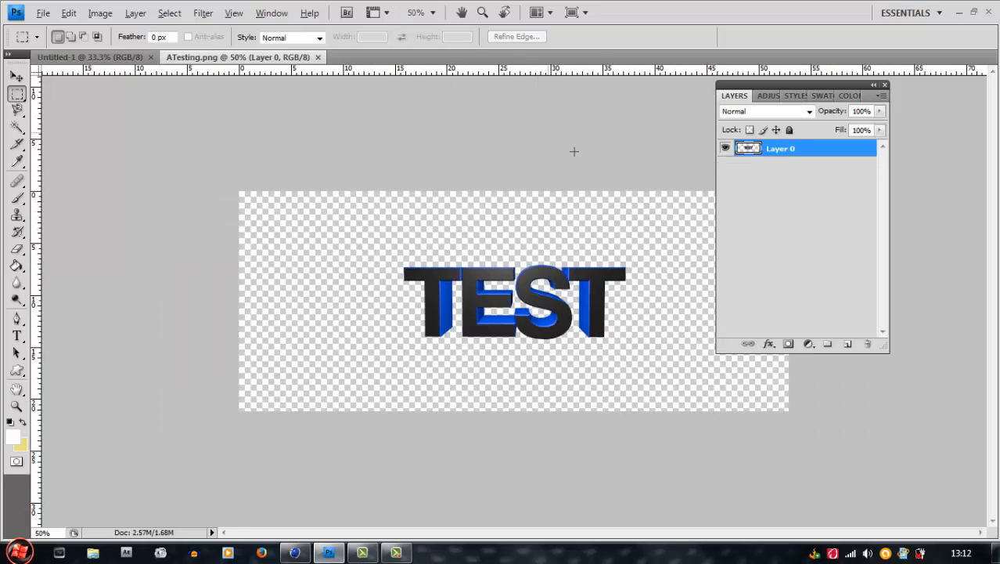
click(432, 13)
click(435, 62)
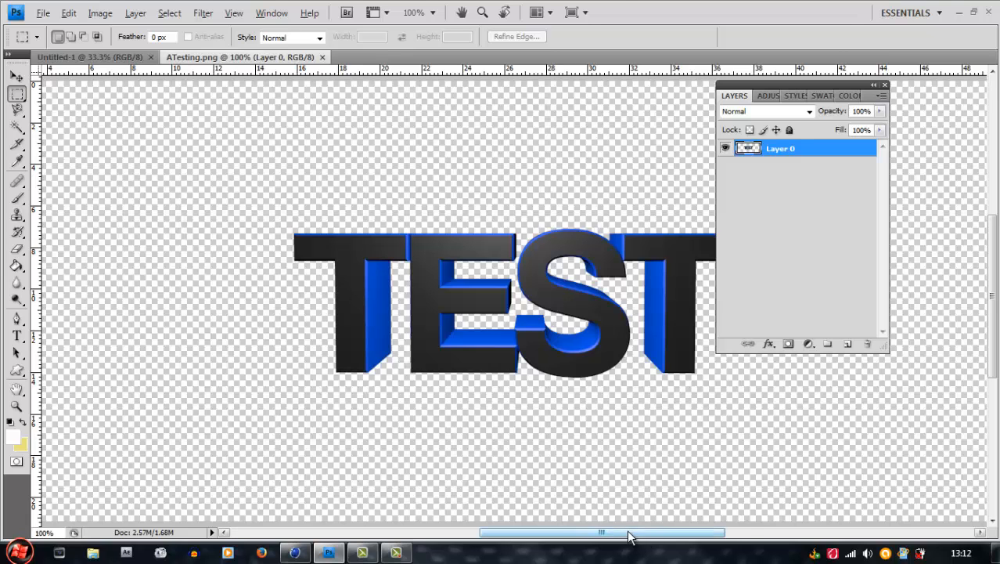
drag(630, 537, 656, 537)
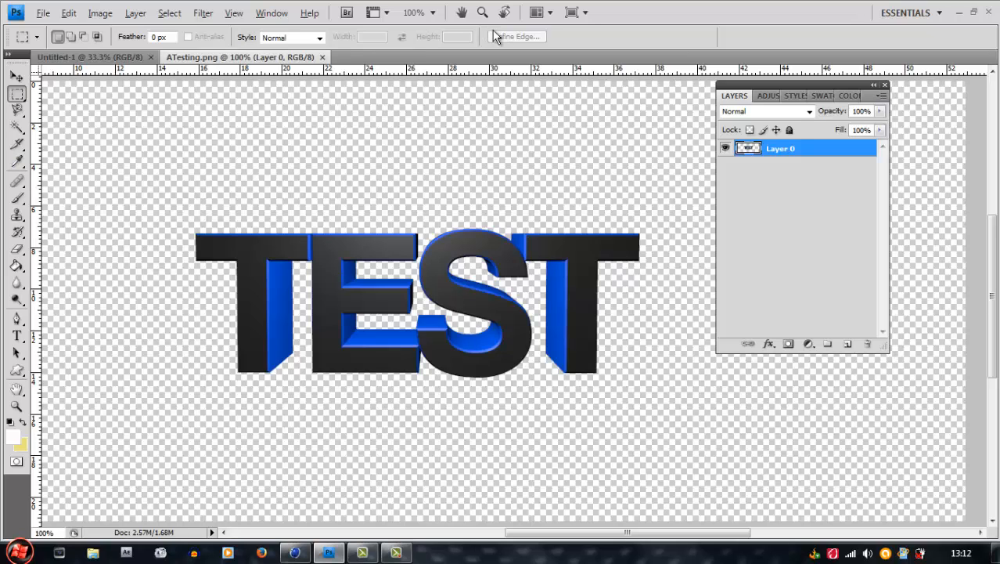
scroll(246, 253, down, 1)
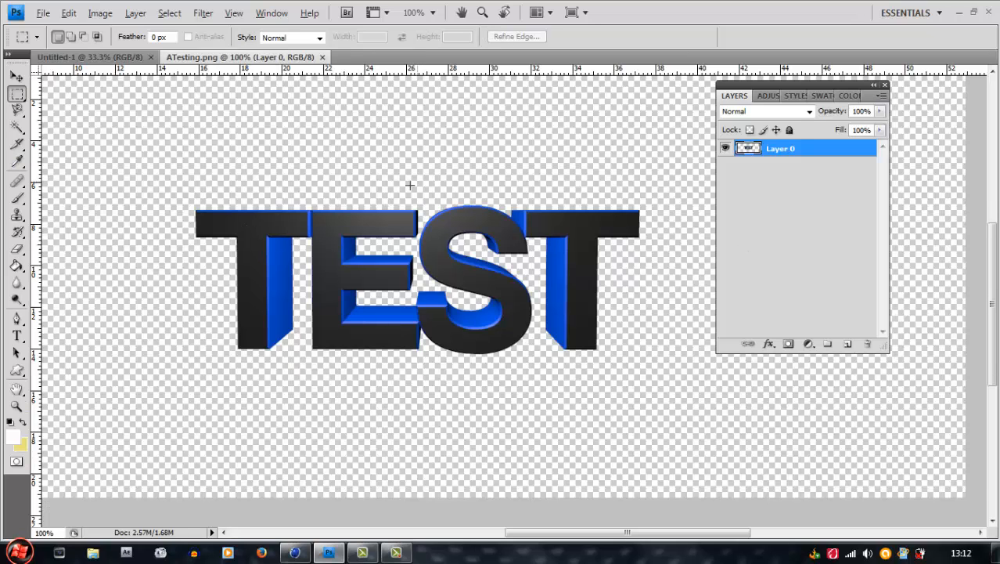
click(16, 76)
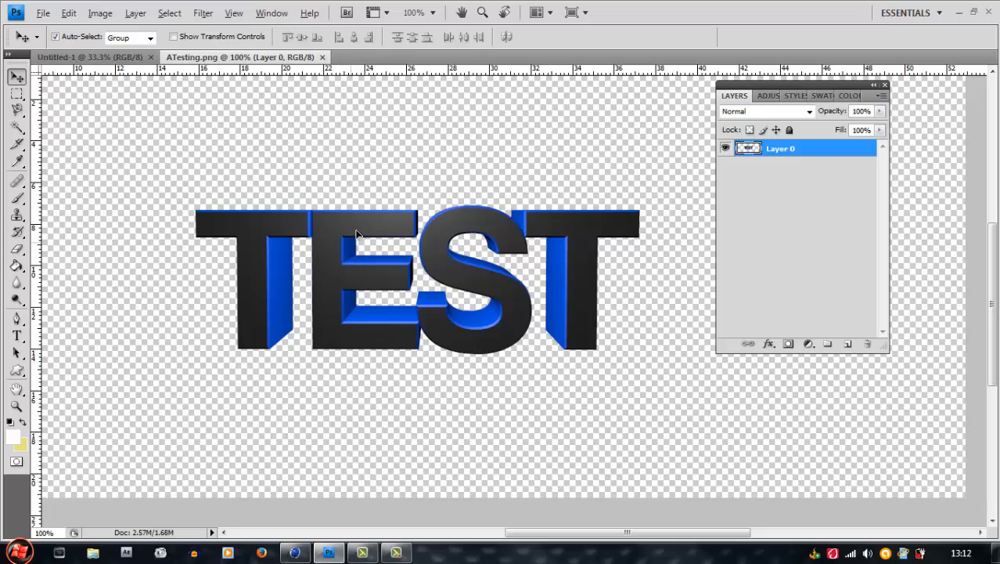
drag(357, 233, 392, 188)
drag(531, 534, 557, 535)
scroll(523, 468, up, 1)
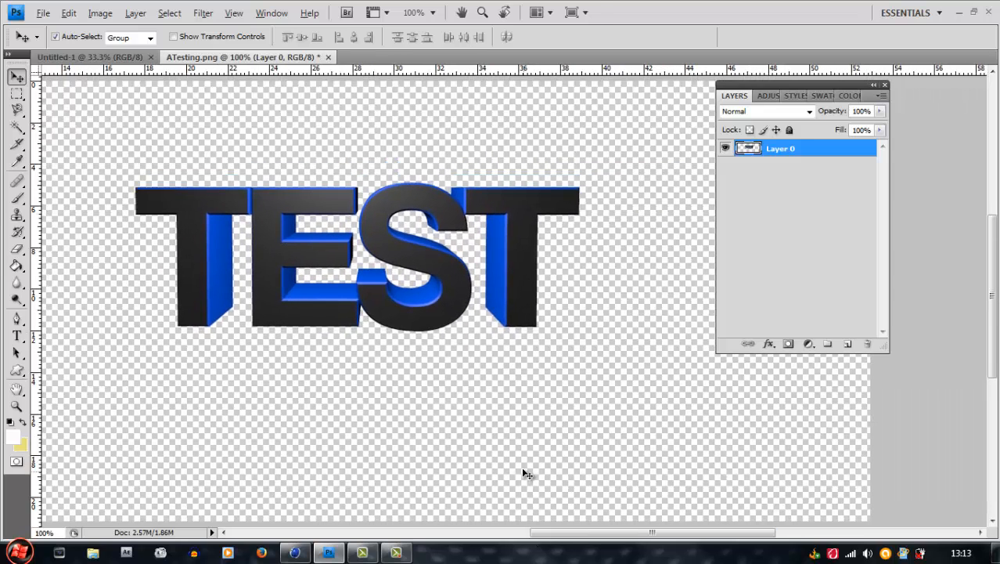
scroll(523, 469, up, 1)
drag(271, 269, 281, 297)
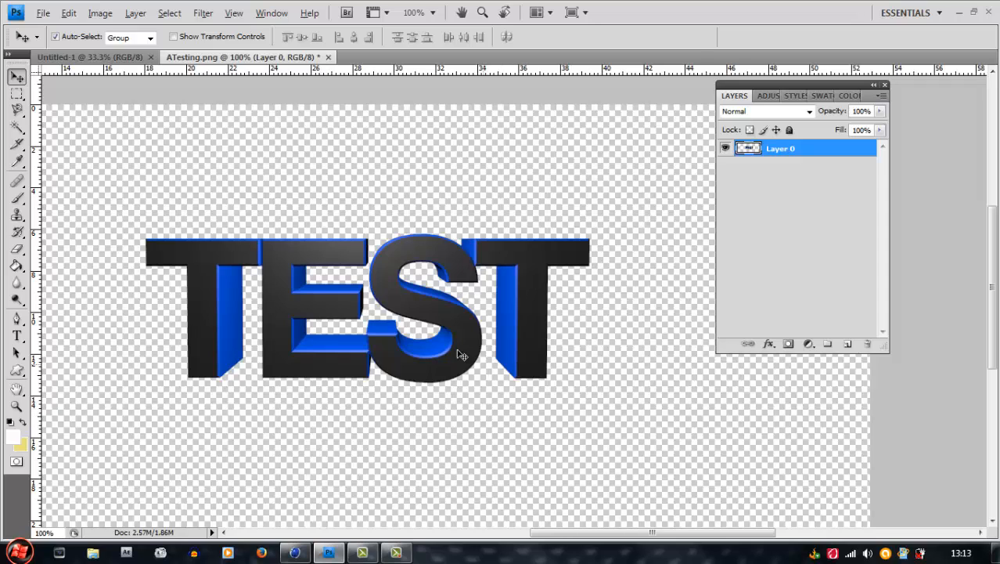
Set the foreground color to the dark grey sampled from the front face of the TEST letters
click(19, 439)
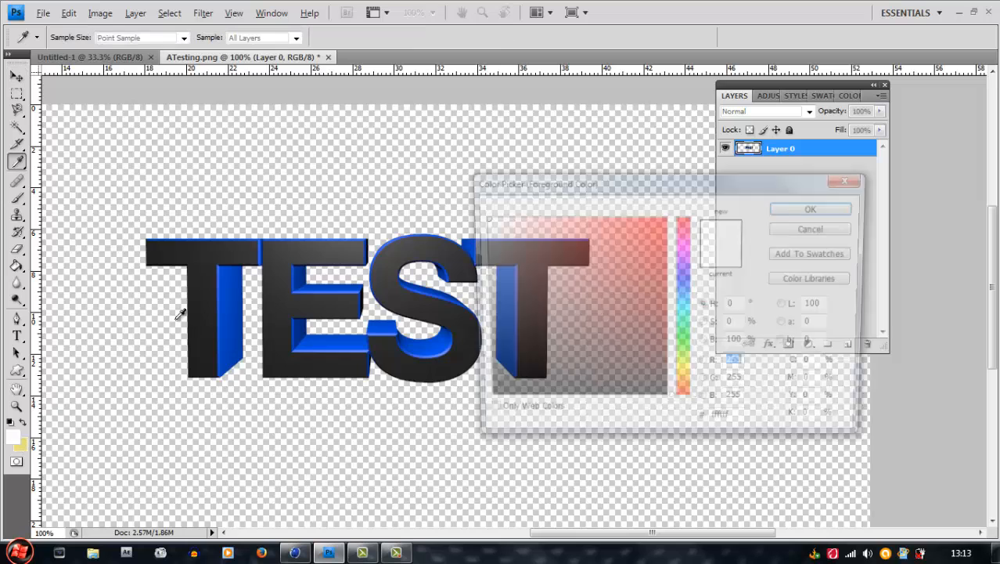
drag(600, 329, 470, 376)
click(783, 206)
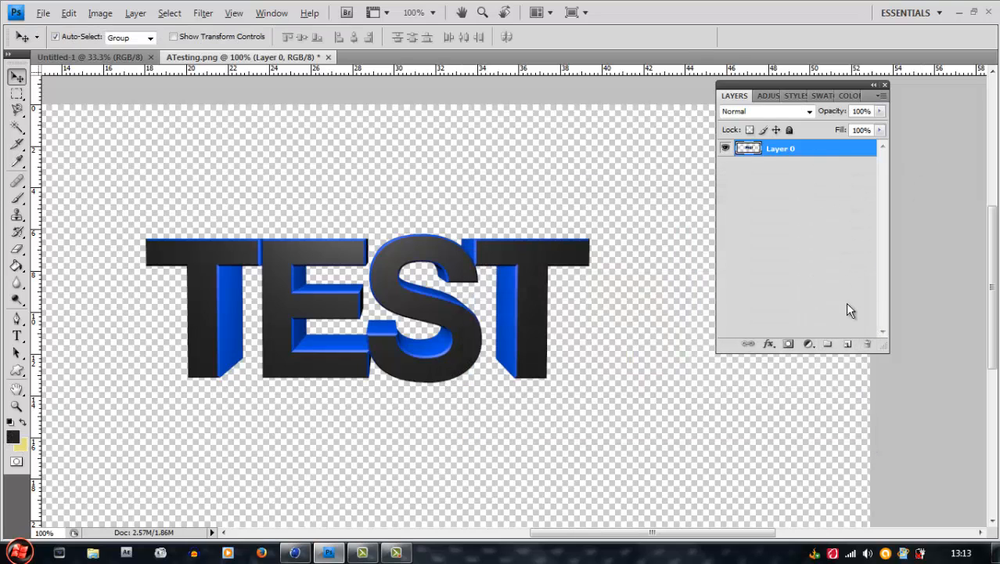
Add a new layer beneath the text layer and fill it with the dark grey foreground color
click(852, 347)
drag(783, 150, 783, 174)
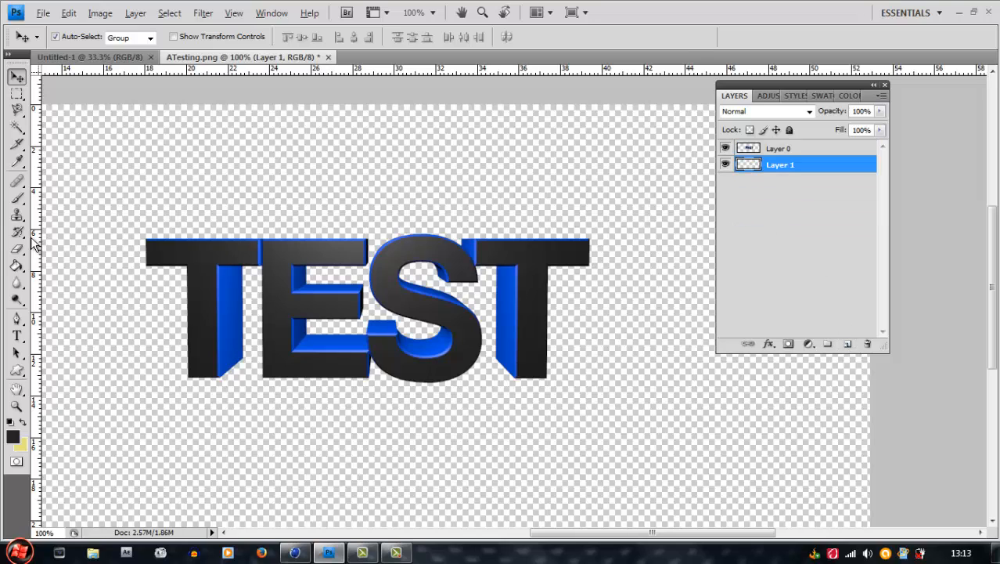
click(17, 266)
click(193, 177)
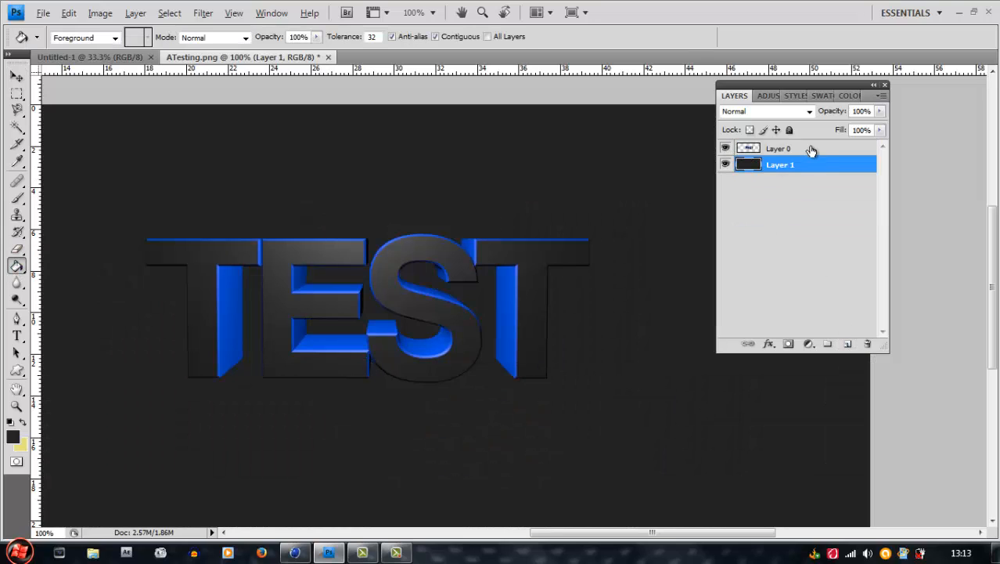
Select the text layer, Layer 0, and move the TEST text over the dark background toward the canvas center
click(811, 150)
click(16, 76)
drag(324, 258, 371, 259)
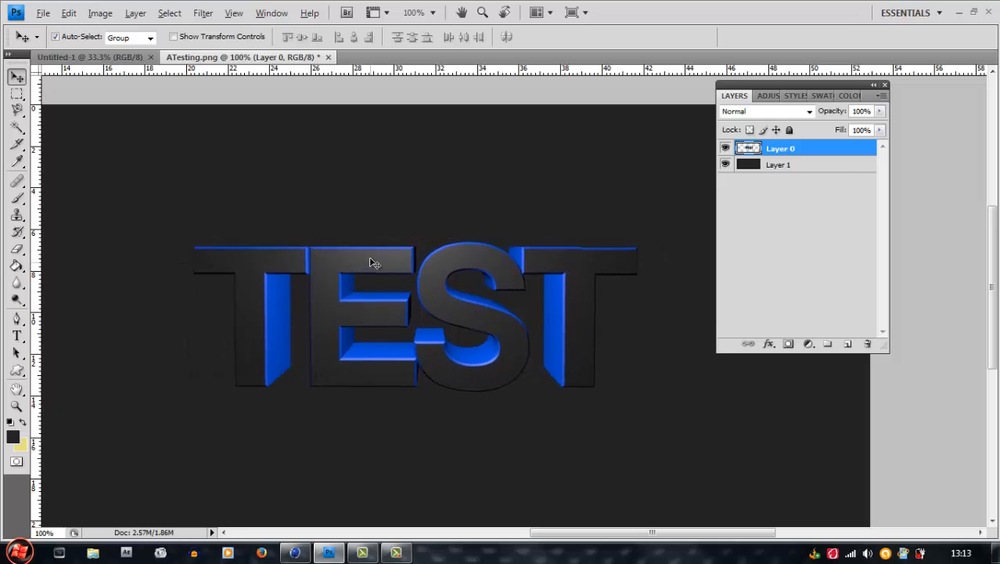
Add a drop shadow to the TEST text layer with 100% opacity, 0 px distance, 19% spread and 16 px size
double_click(839, 154)
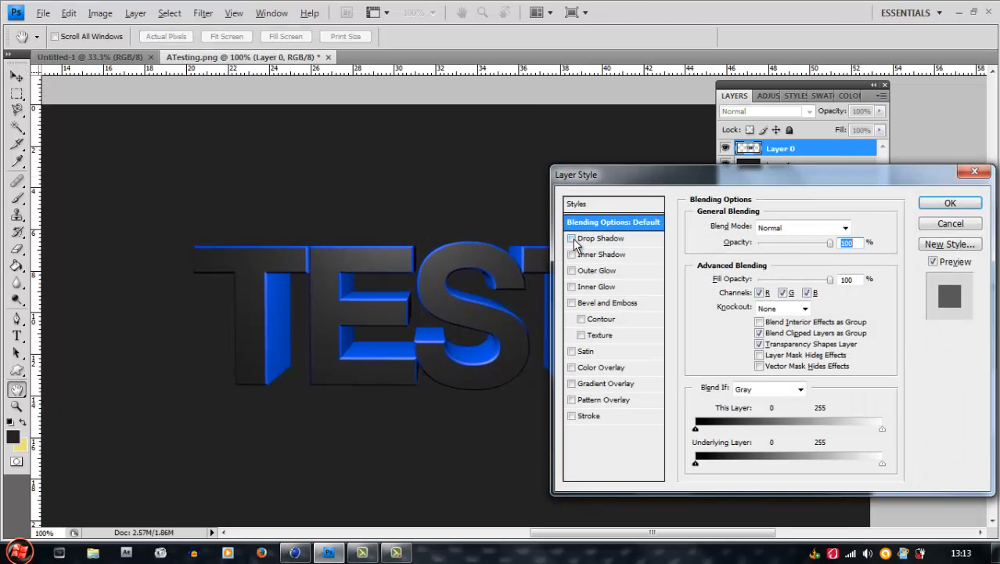
click(571, 238)
click(604, 239)
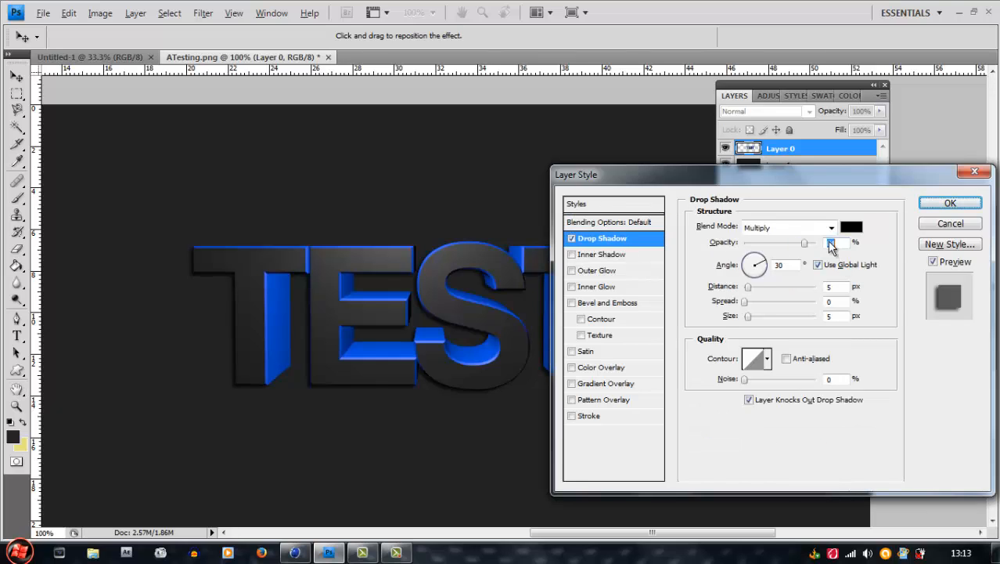
drag(748, 287, 753, 321)
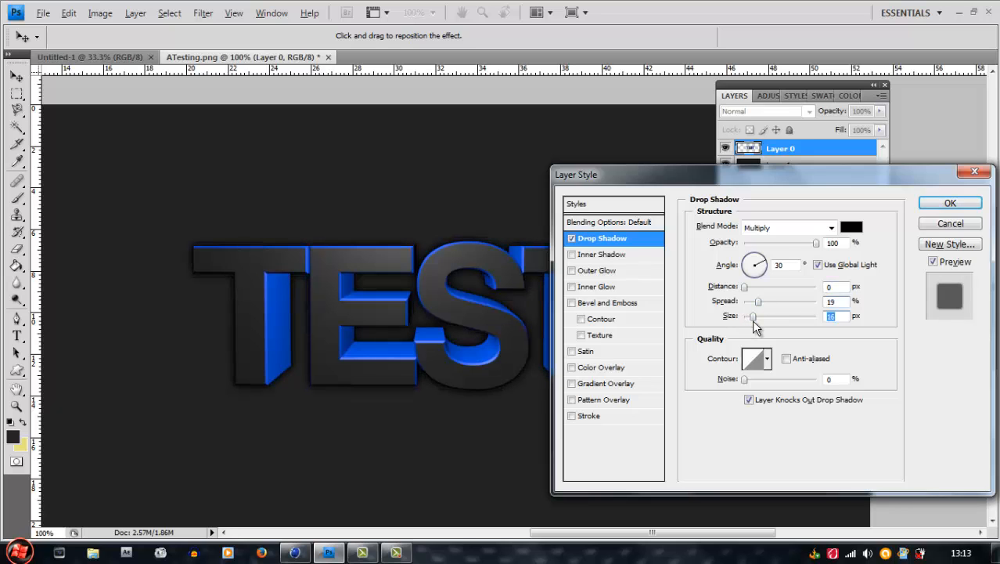
click(944, 204)
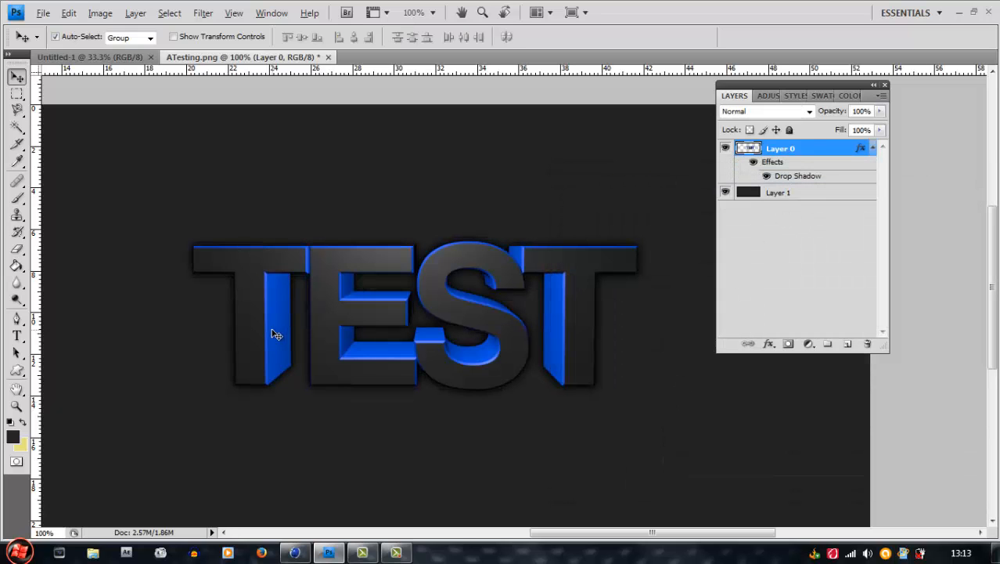
scroll(501, 321, down, 2)
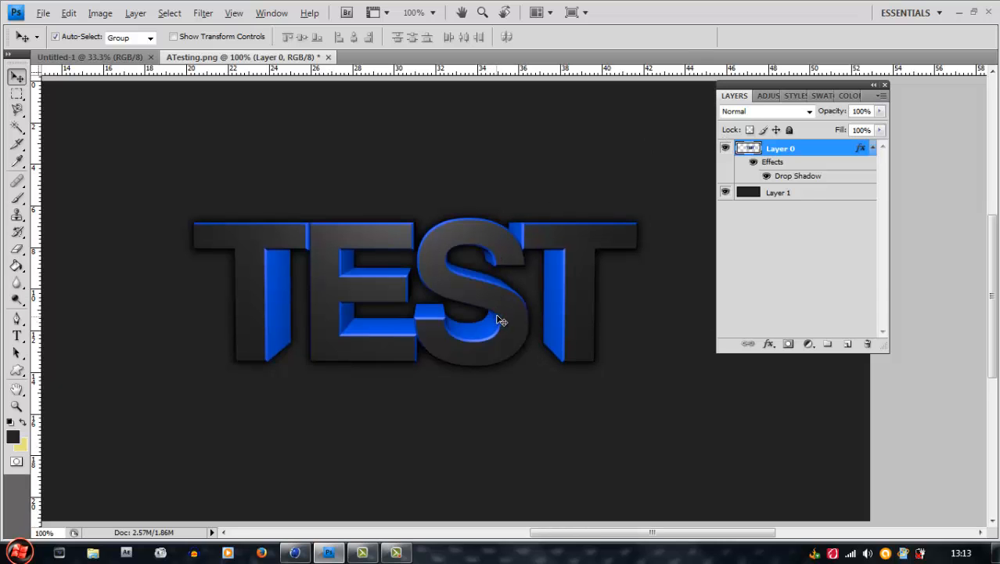
scroll(455, 219, down, 1)
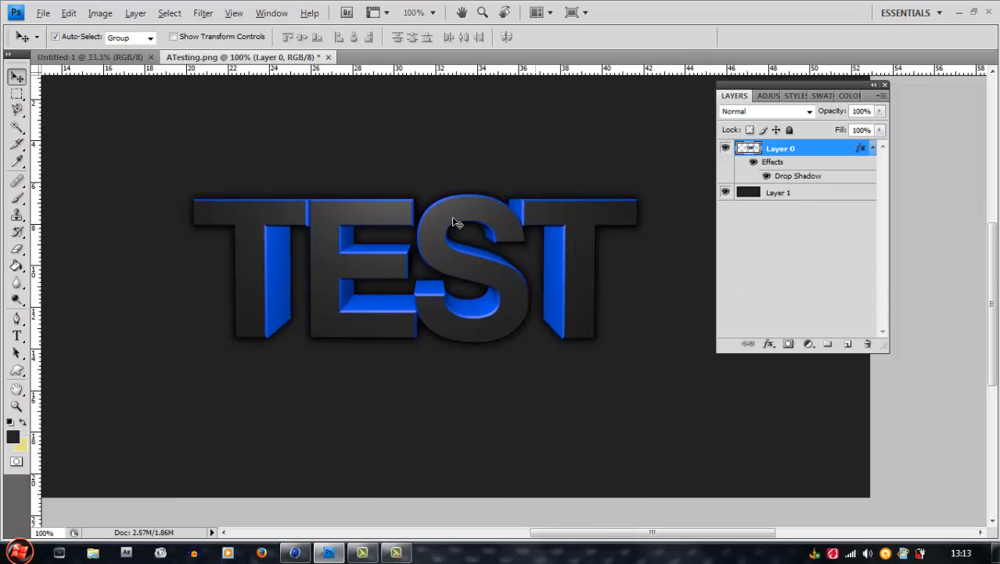
scroll(400, 219, up, 1)
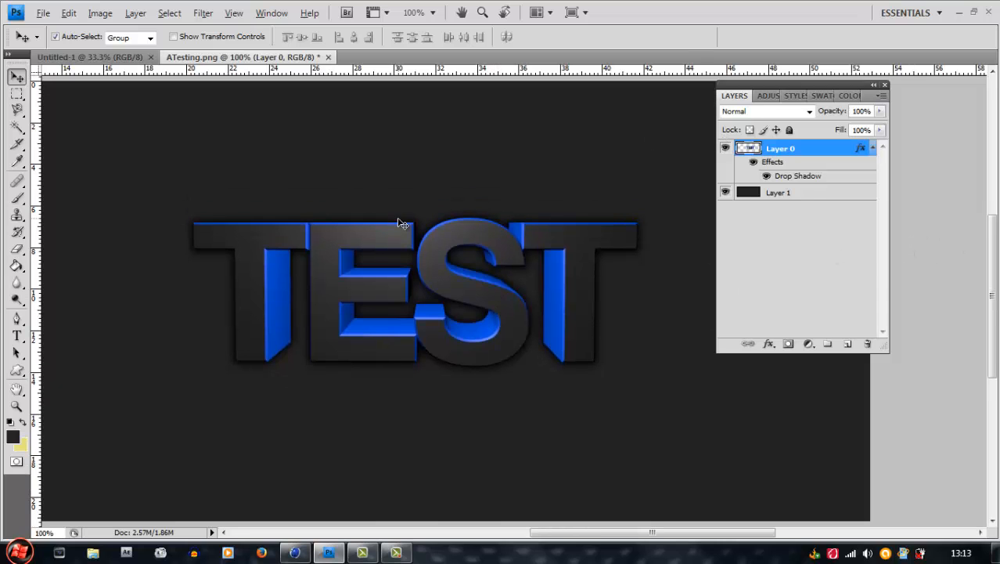
click(824, 190)
click(835, 150)
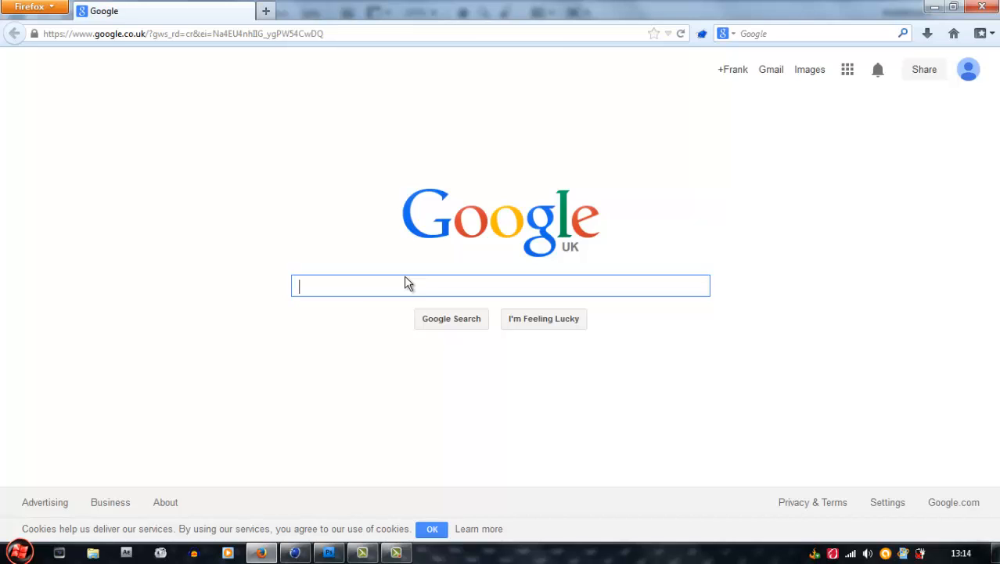
In Firefox, search Google Images for "wall texture" and browse the results
text(wall texture)
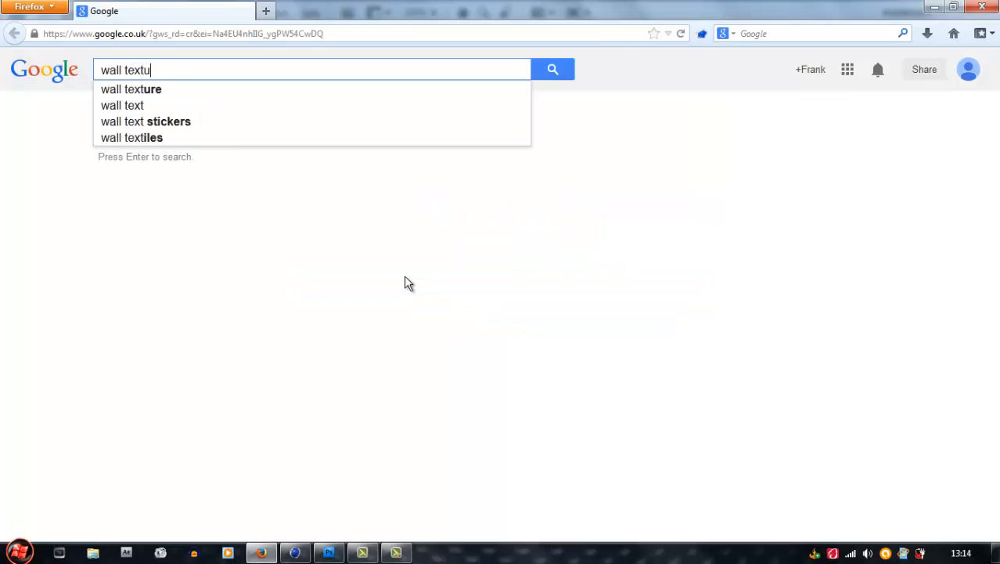
key(Return)
click(166, 113)
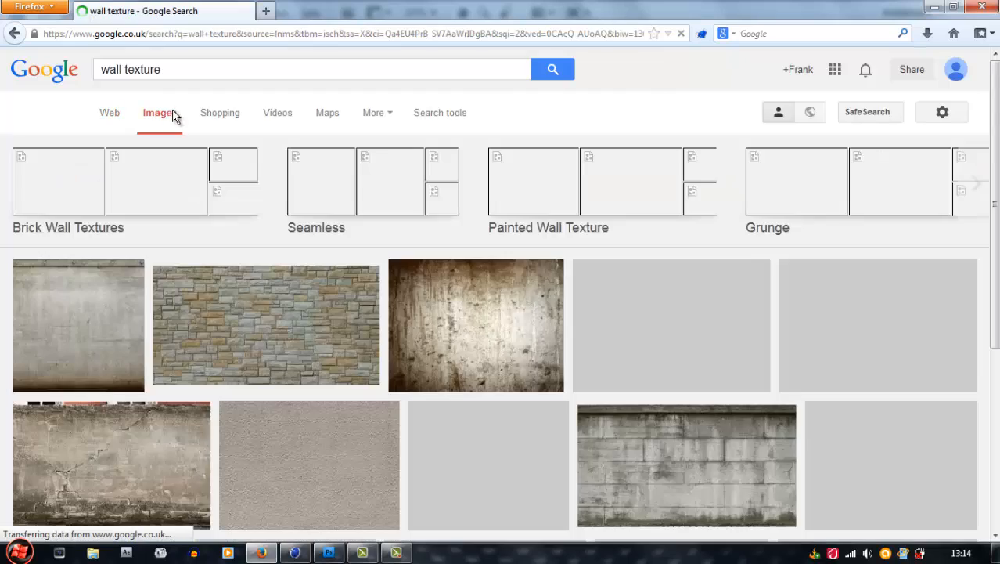
scroll(462, 443, down, 3)
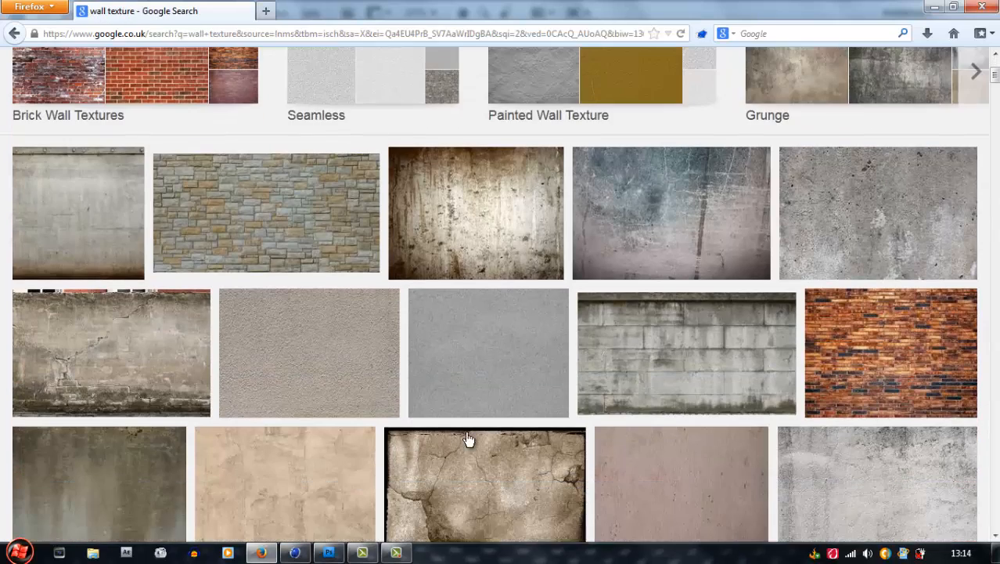
scroll(147, 372, down, 5)
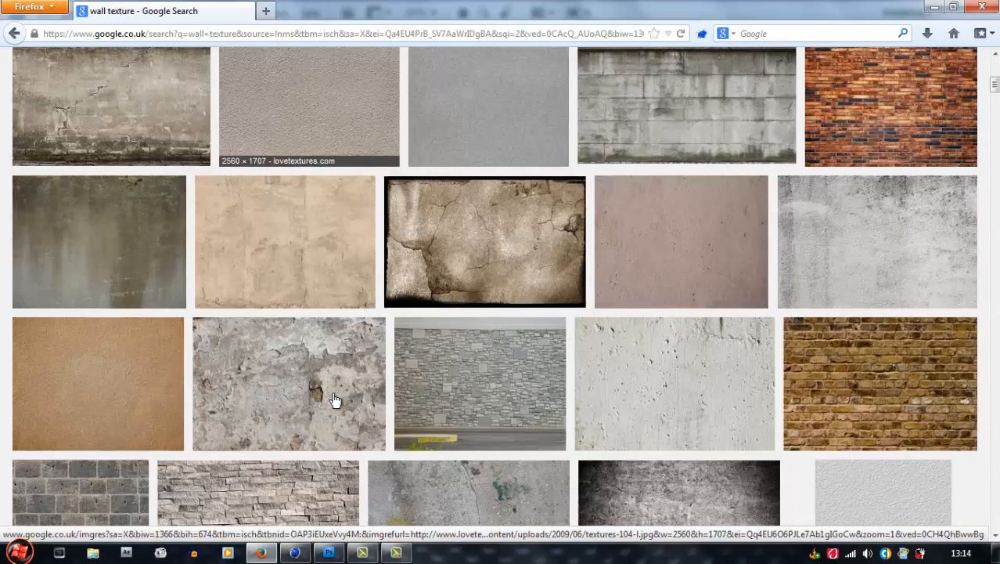
Save the cracked concrete wall image, Wall Texture - 9 by AGF81, to the Desktop as a JPG named A22
click(134, 66)
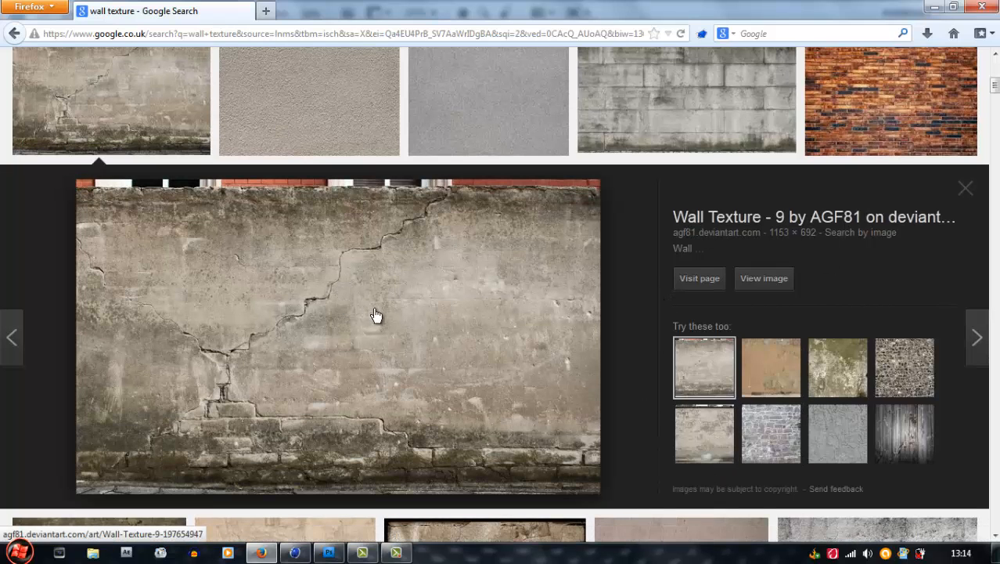
right_click(331, 282)
click(421, 451)
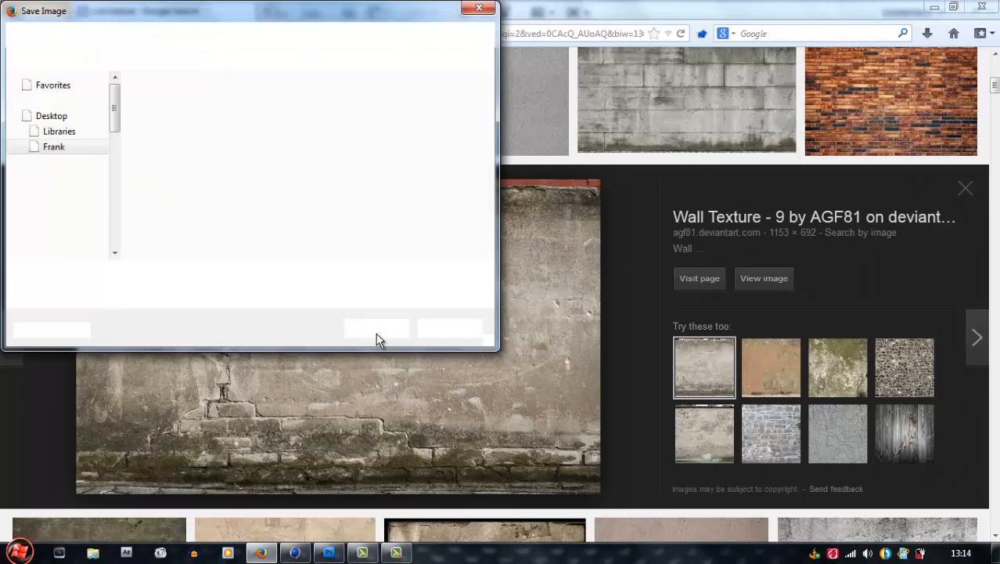
click(57, 100)
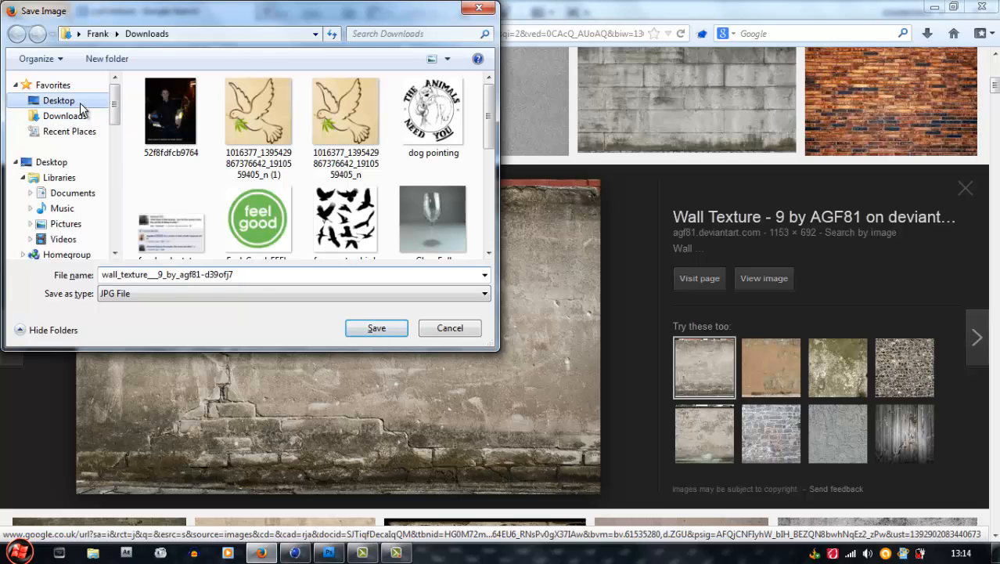
double_click(253, 274)
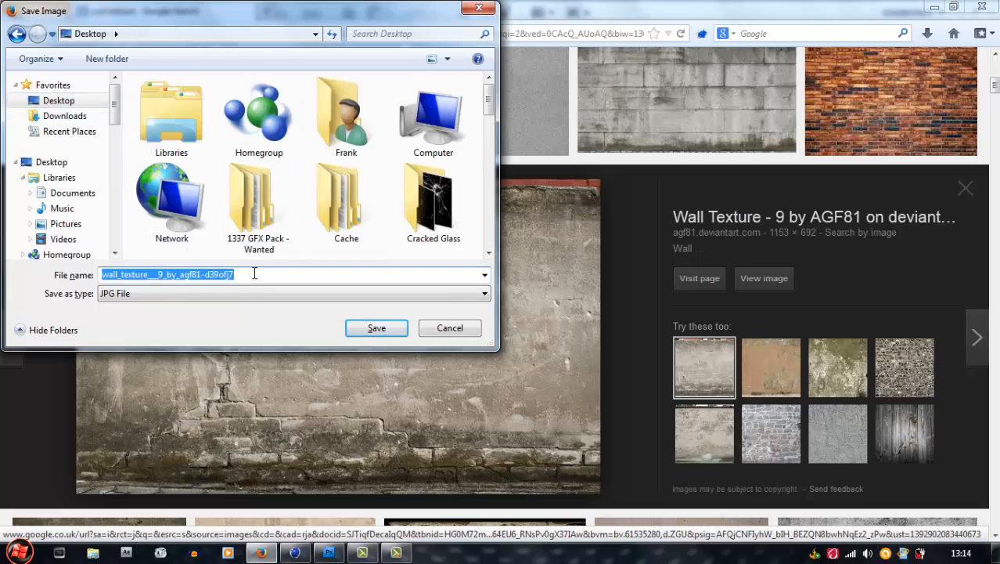
text(A22)
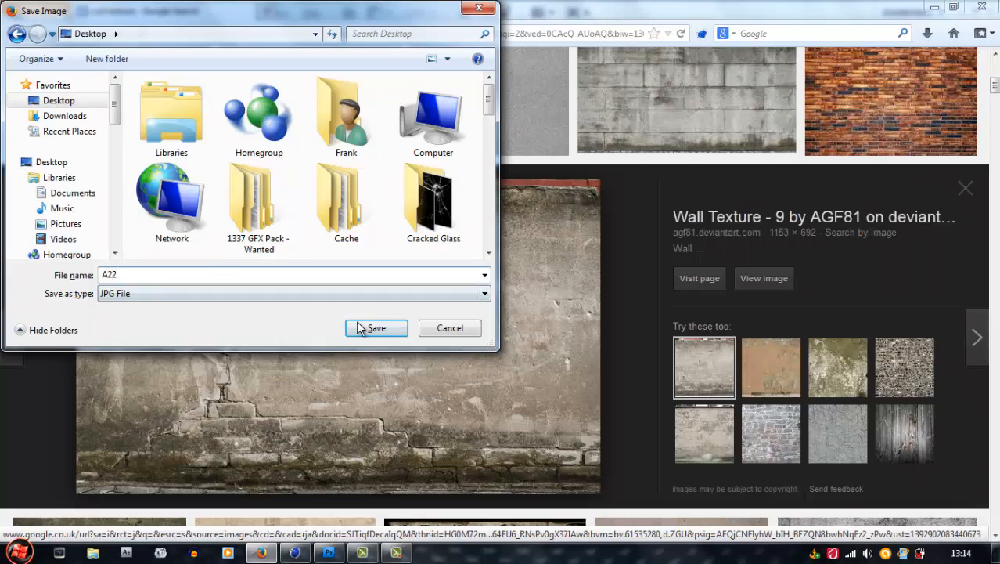
click(374, 327)
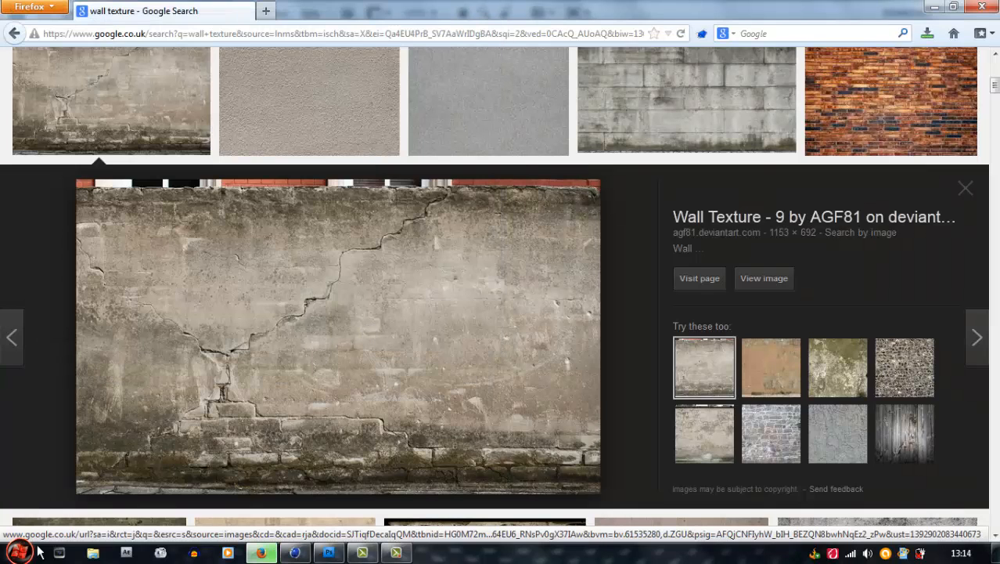
Open the A22 wall image from the desktop as a separate document in Photoshop
click(933, 9)
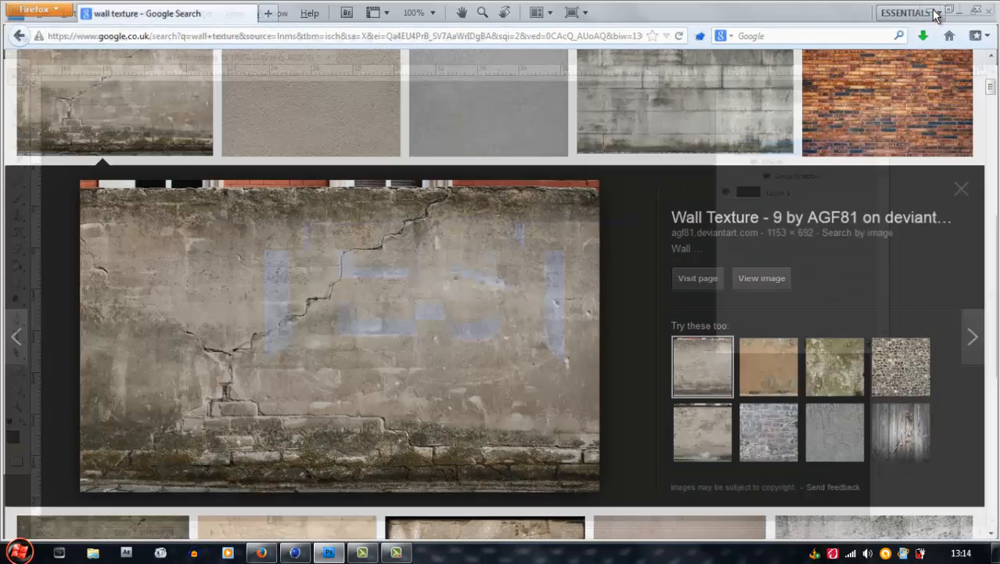
click(959, 13)
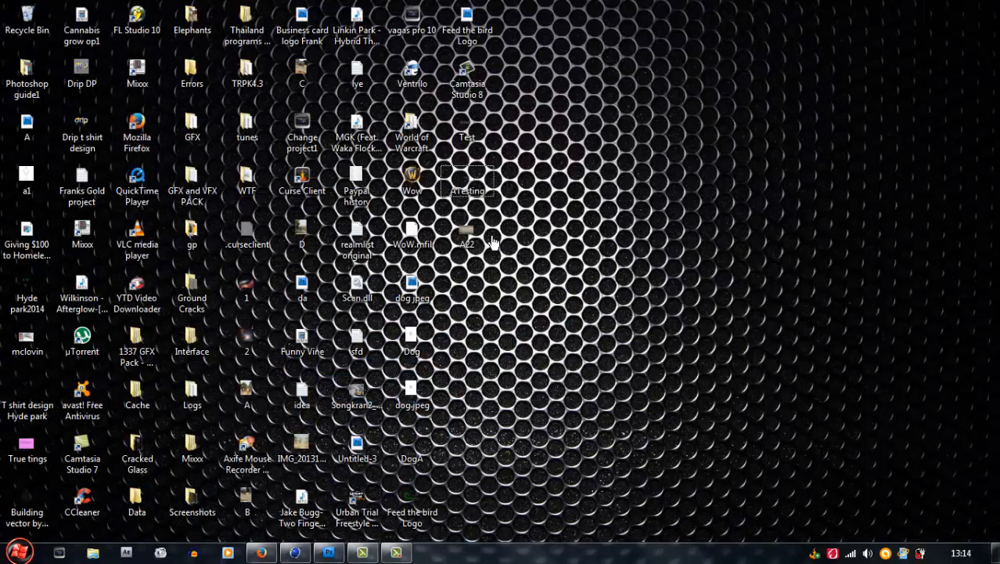
drag(661, 546, 383, 329)
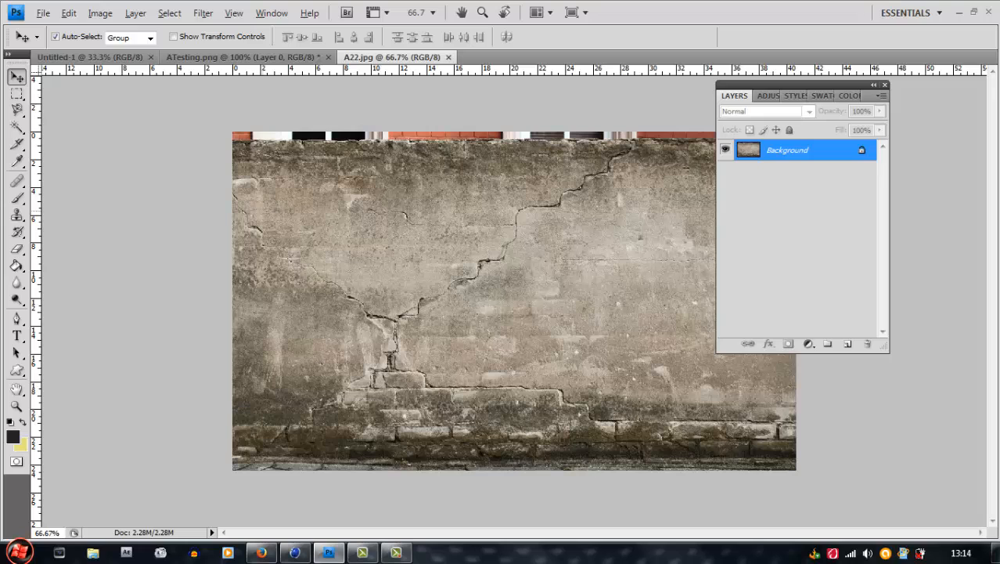
In ATesting.png, add a new layer and merge it with the TEST text layer so the drop shadow is rasterized
click(258, 58)
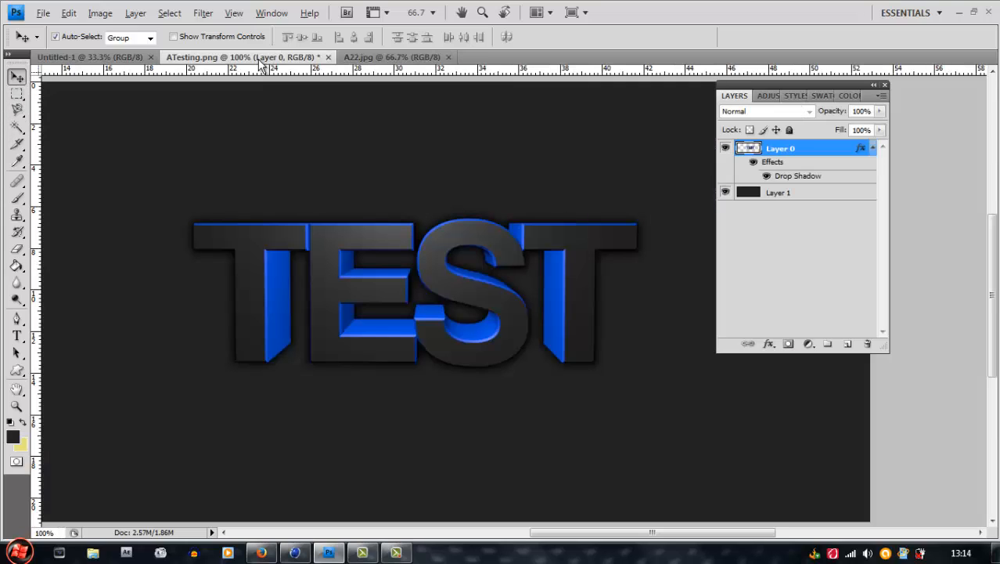
click(847, 343)
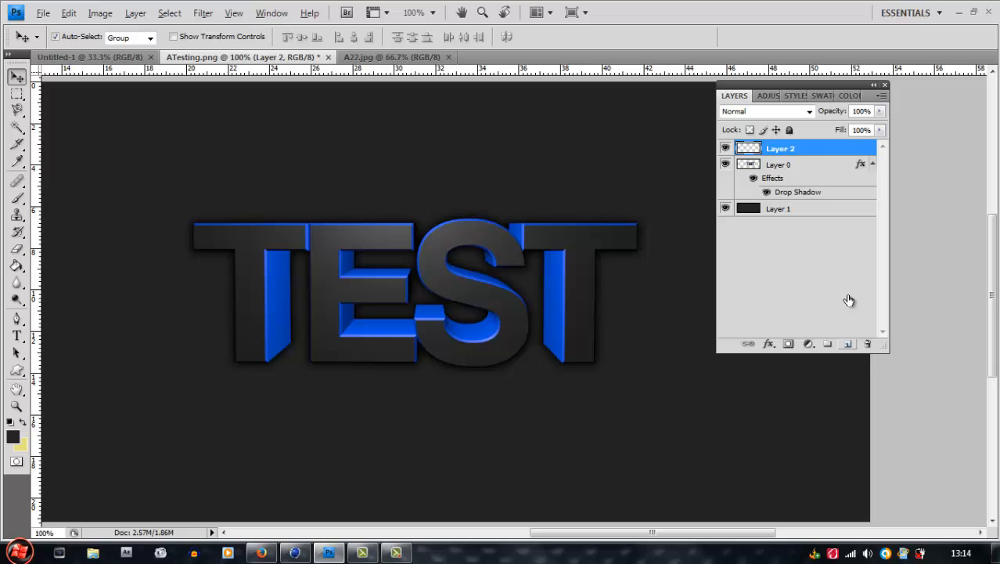
shift+click(811, 166)
right_click(809, 166)
click(855, 476)
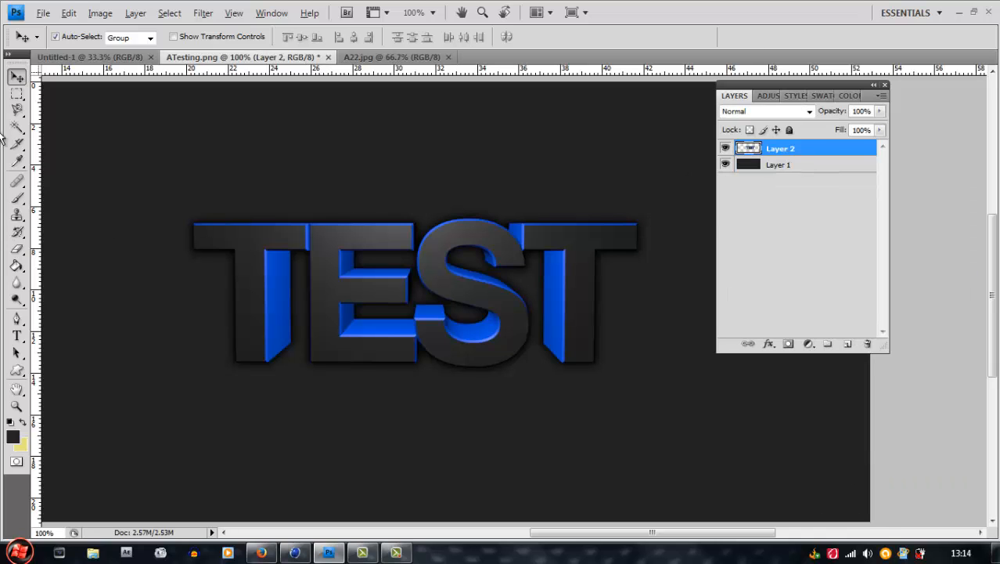
Copy the TEST text with a rectangular marquee around it and paste it into A22.jpg
click(16, 93)
drag(129, 171, 770, 440)
drag(704, 433, 736, 443)
click(389, 57)
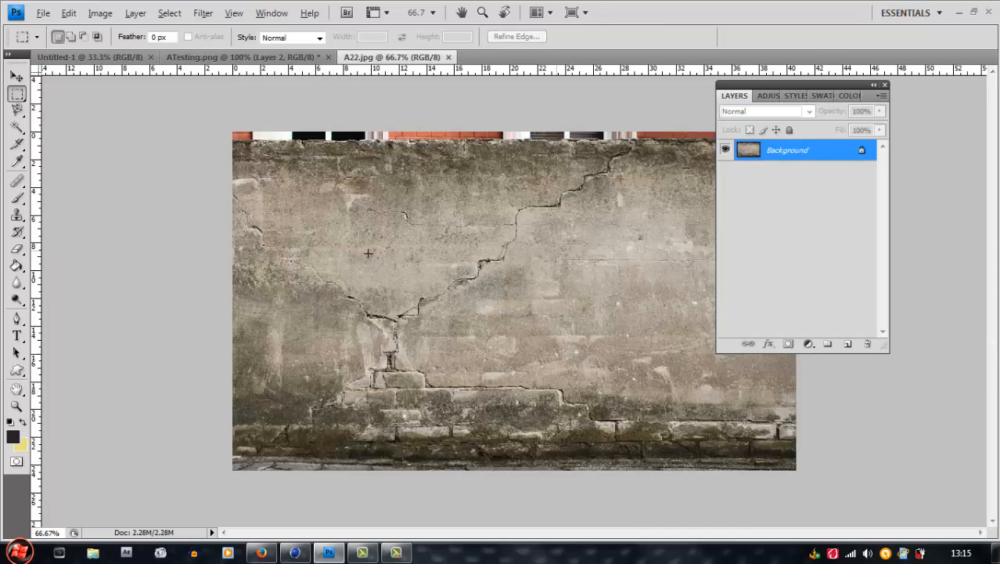
key(ctrl+v)
Convert the wall Background into a regular layer named Layer 0 and place the TEST text layer beneath it
click(433, 12)
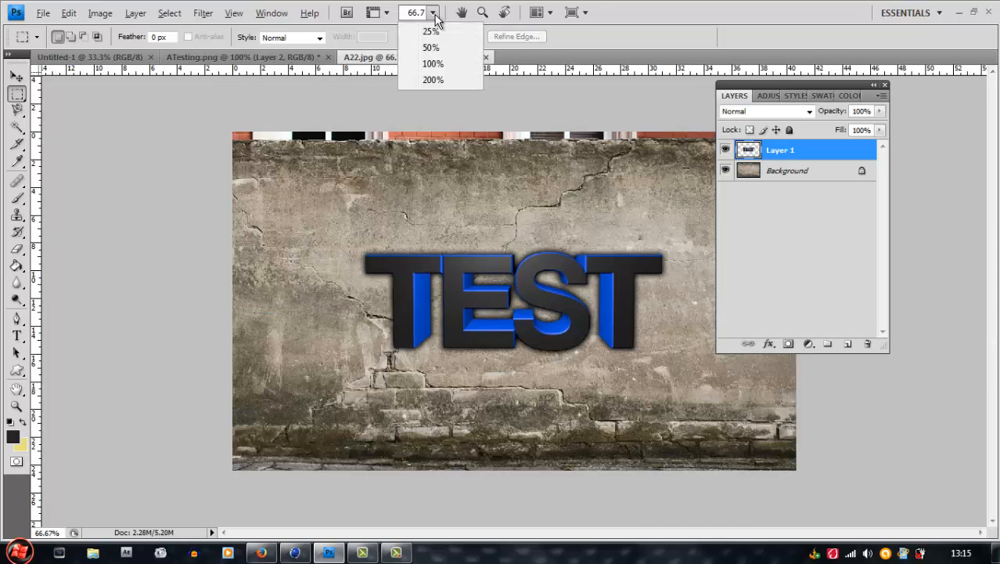
click(438, 65)
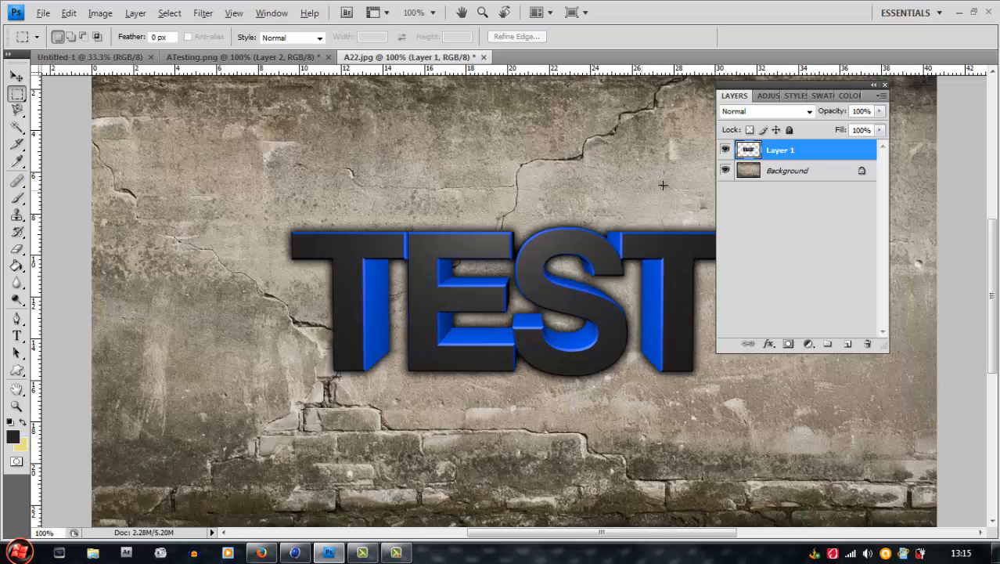
double_click(835, 175)
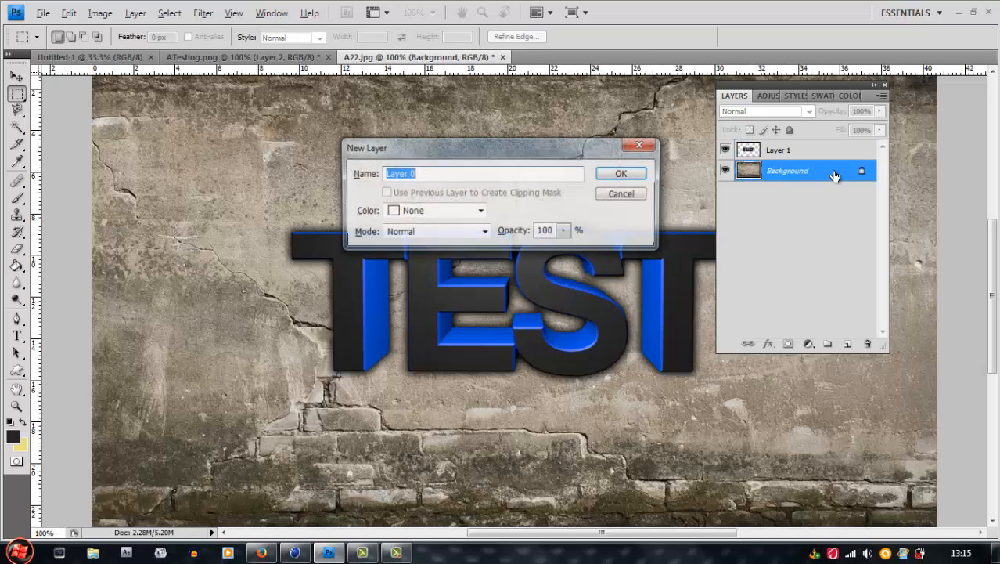
click(634, 173)
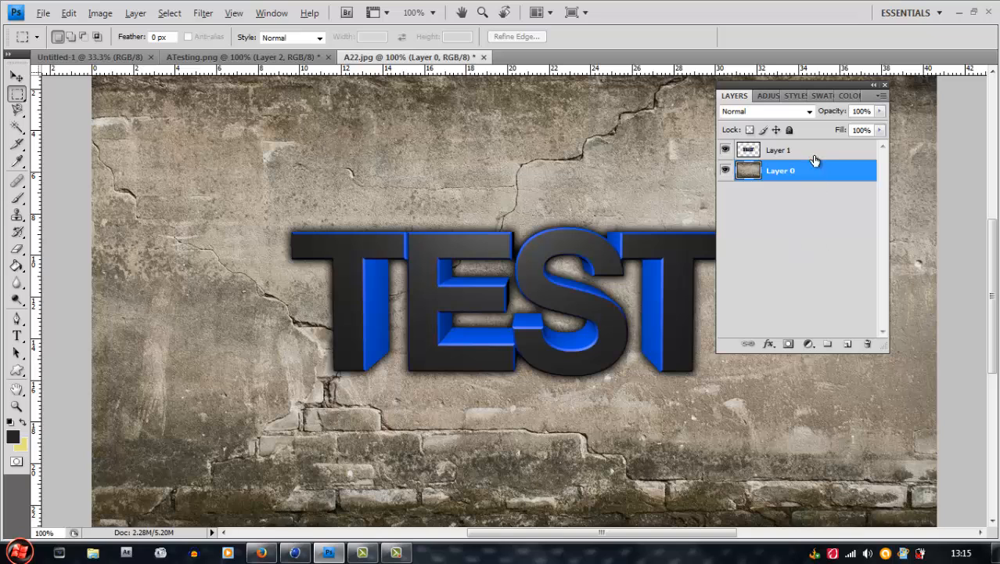
drag(814, 159, 820, 204)
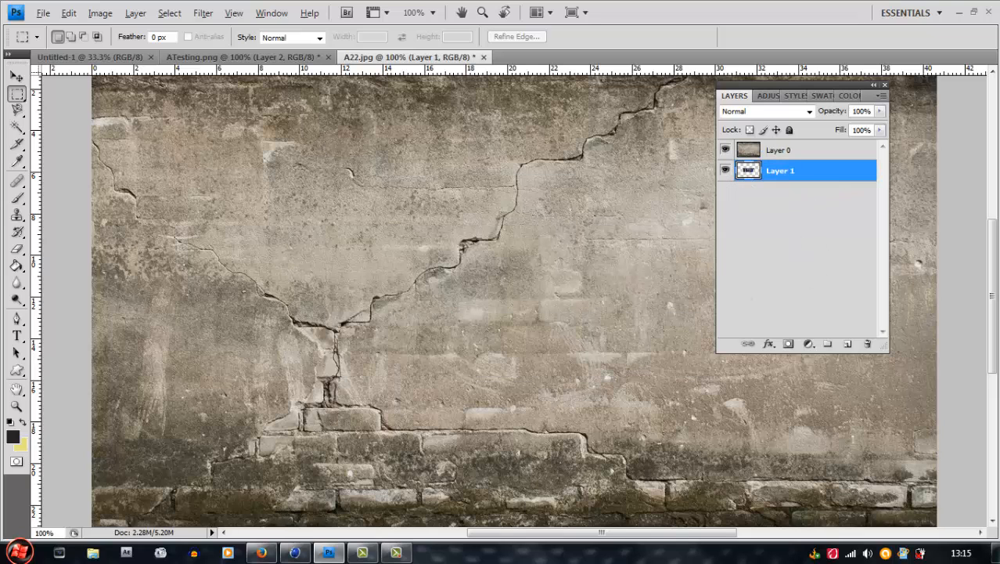
Move the hidden TEST text layer to X 826 px, Y 354 px with Free Transform, toward the right part of the wall
drag(598, 531, 629, 531)
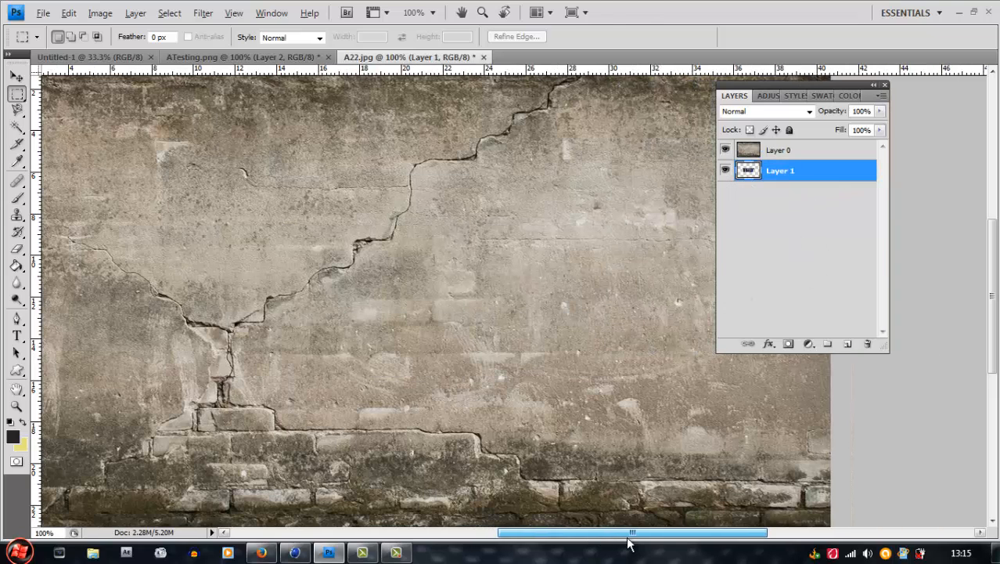
click(16, 76)
key(ctrl+t)
drag(335, 318, 505, 327)
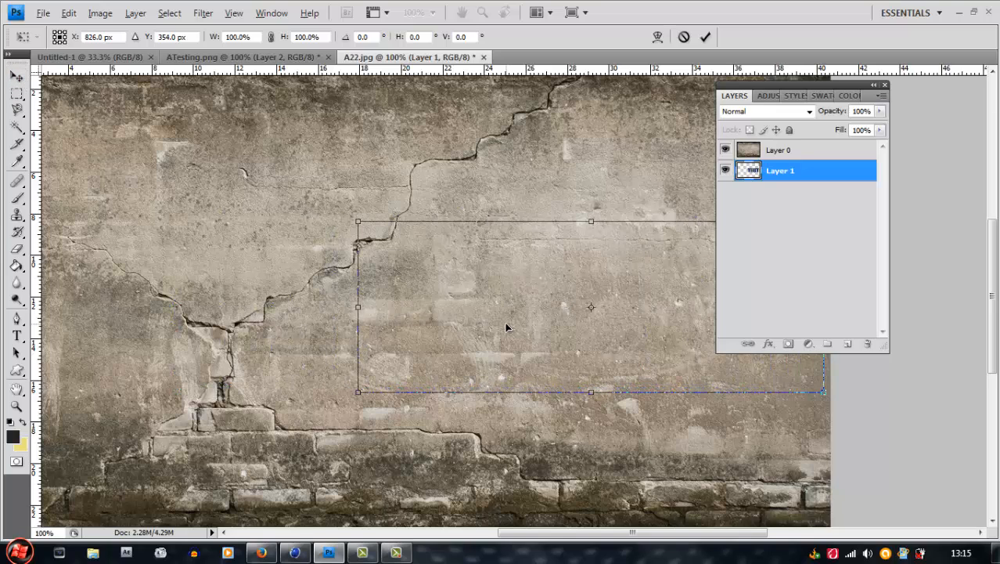
key(Return)
key(m)
Select the wall layer, Layer 0, and load its outline as a selection
drag(535, 535, 574, 540)
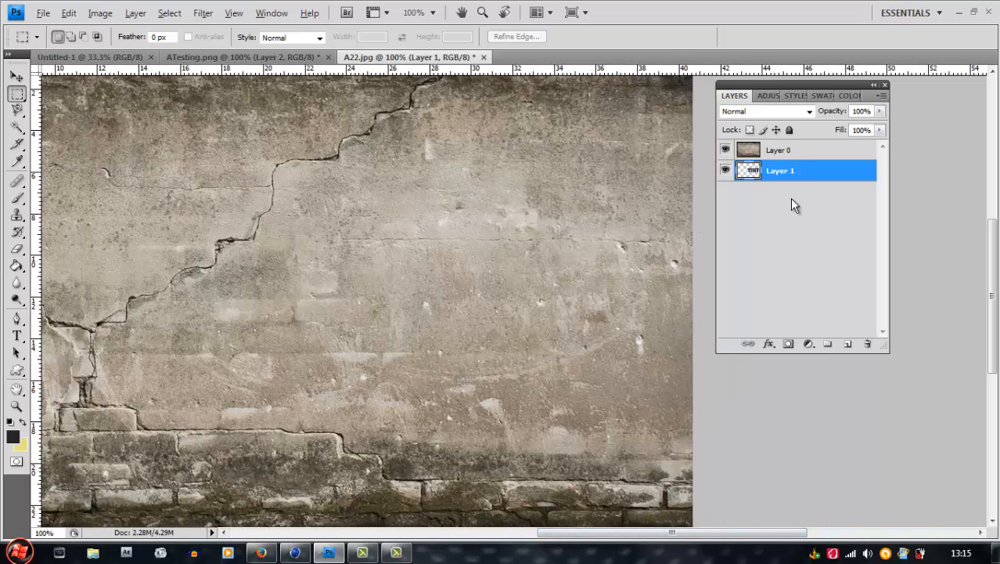
click(814, 152)
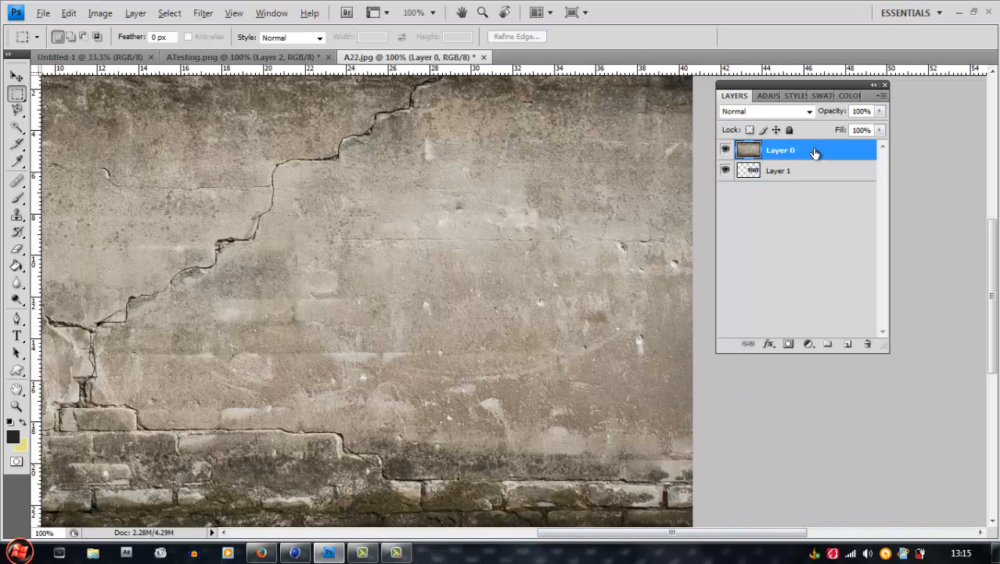
ctrl+click(748, 153)
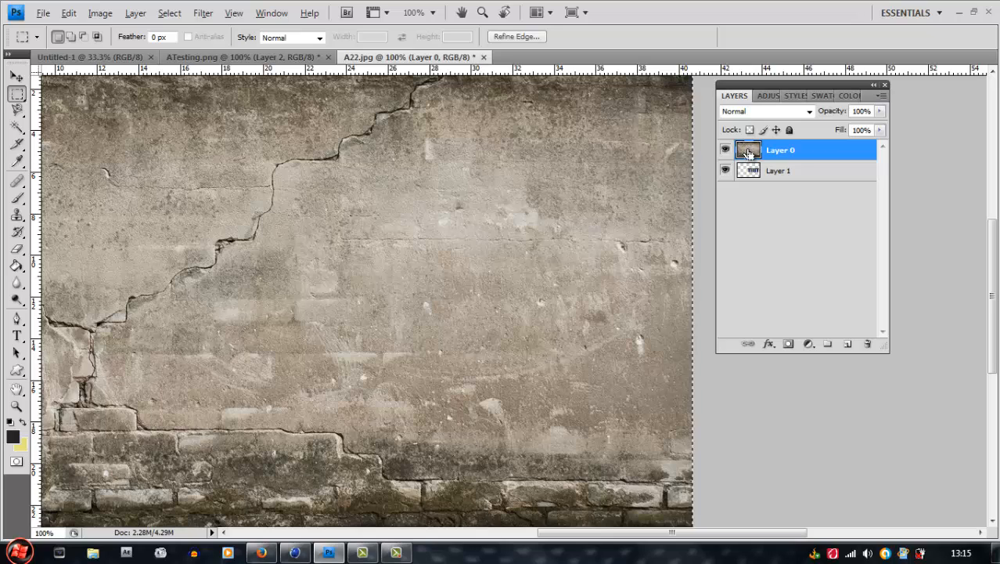
click(791, 176)
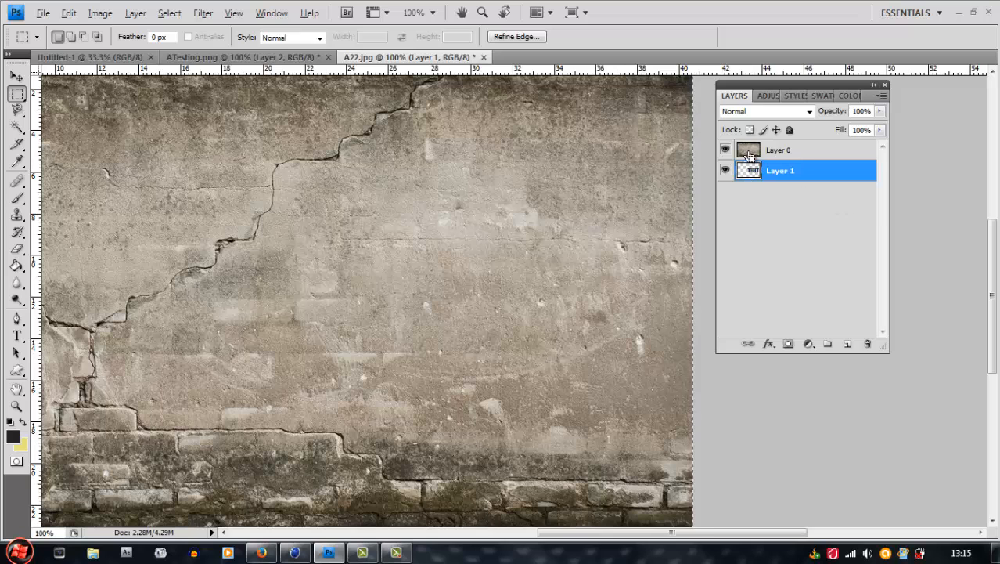
double_click(748, 153)
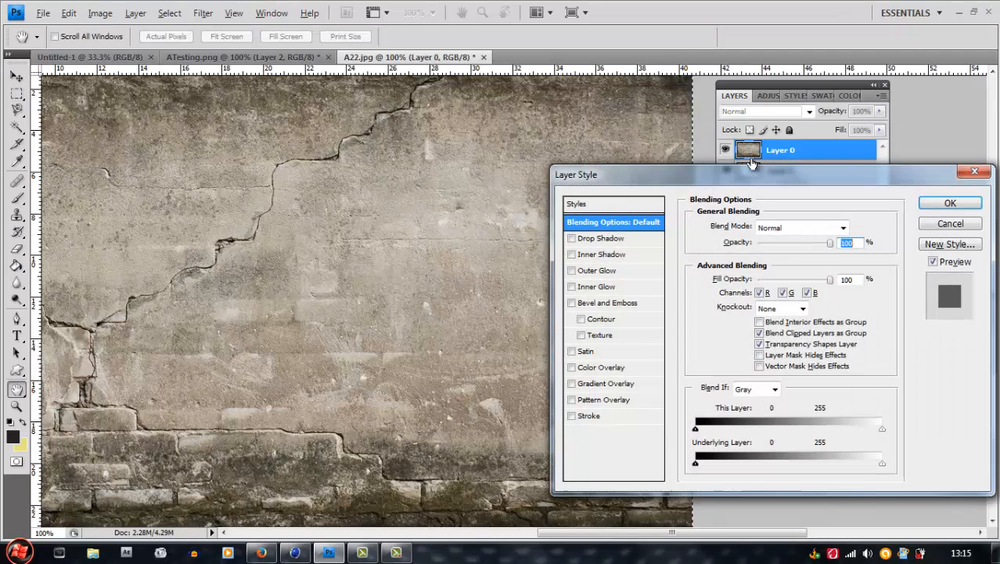
click(951, 225)
click(812, 173)
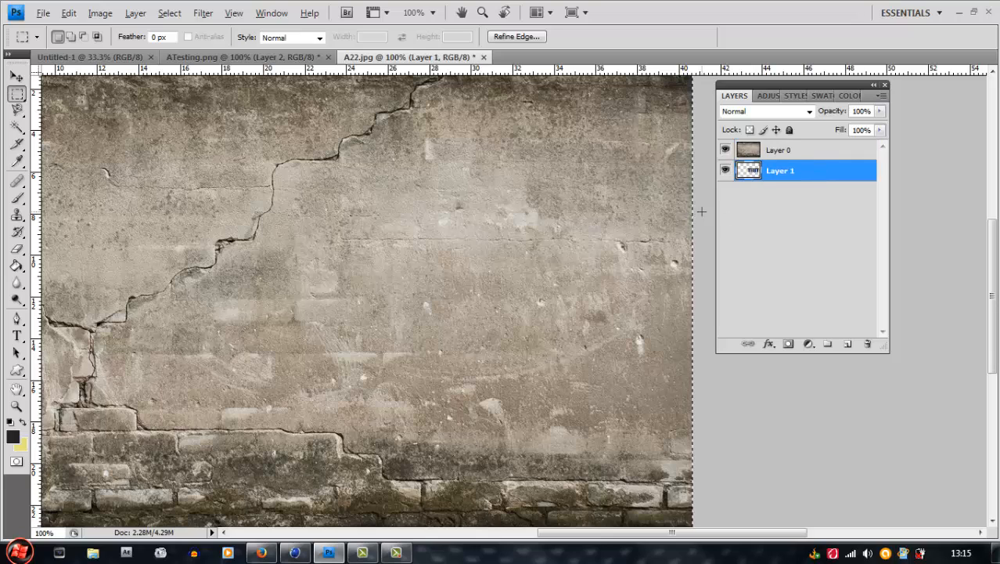
Clear the wall selection, move the wall layer below the TEST text layer, and restore the wall to the top of the stack
key(ctrl+d)
drag(808, 160, 814, 206)
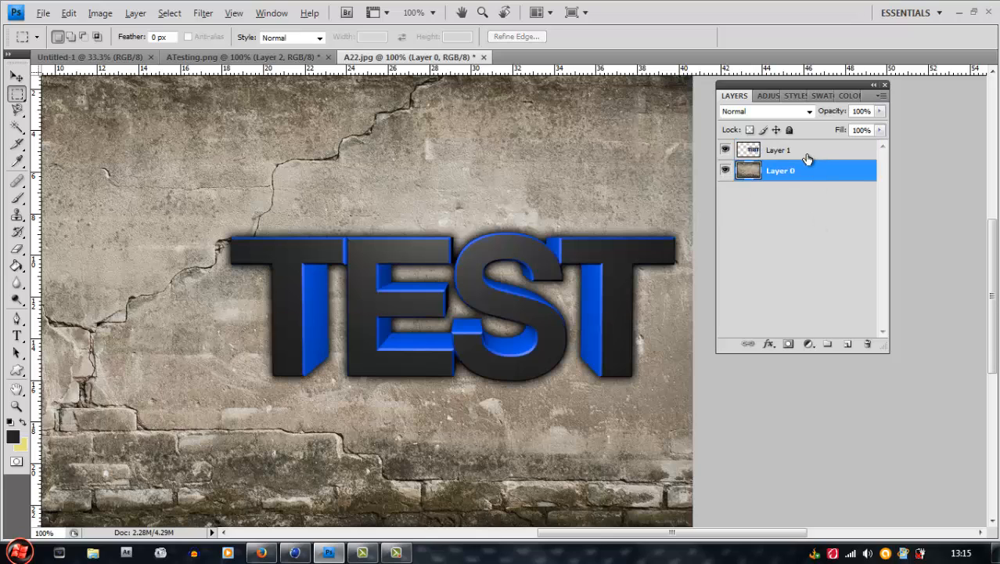
click(810, 160)
drag(811, 163, 812, 217)
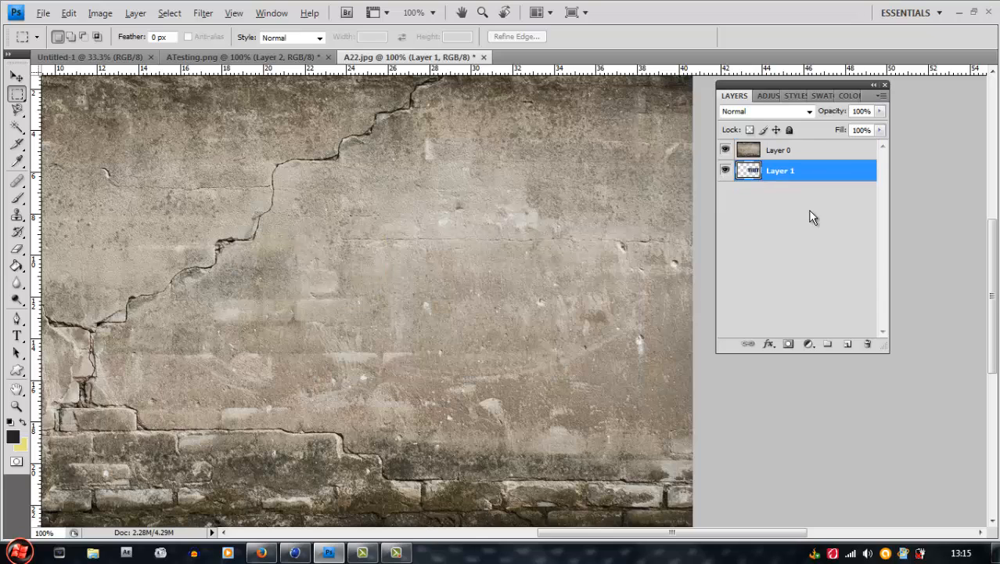
Load the outline of the TEST text, Layer 1, as a selection and copy that area of the wall layer to a new layer
ctrl+click(753, 174)
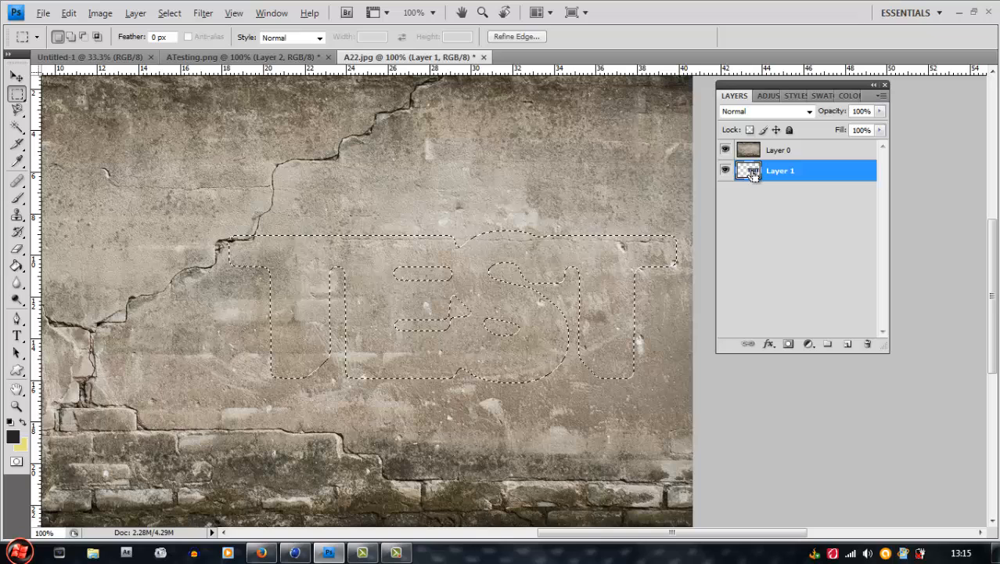
click(836, 155)
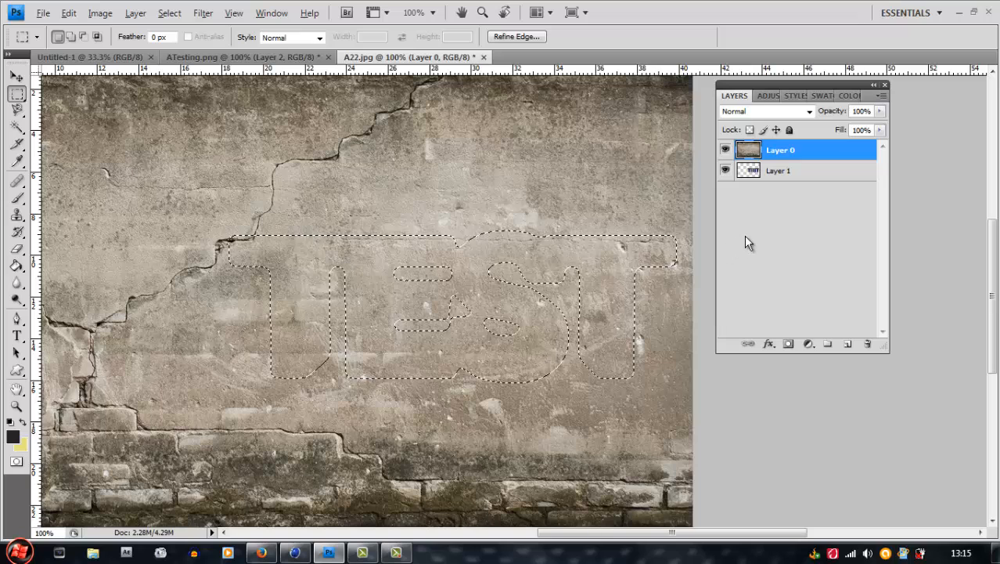
key(ctrl+j)
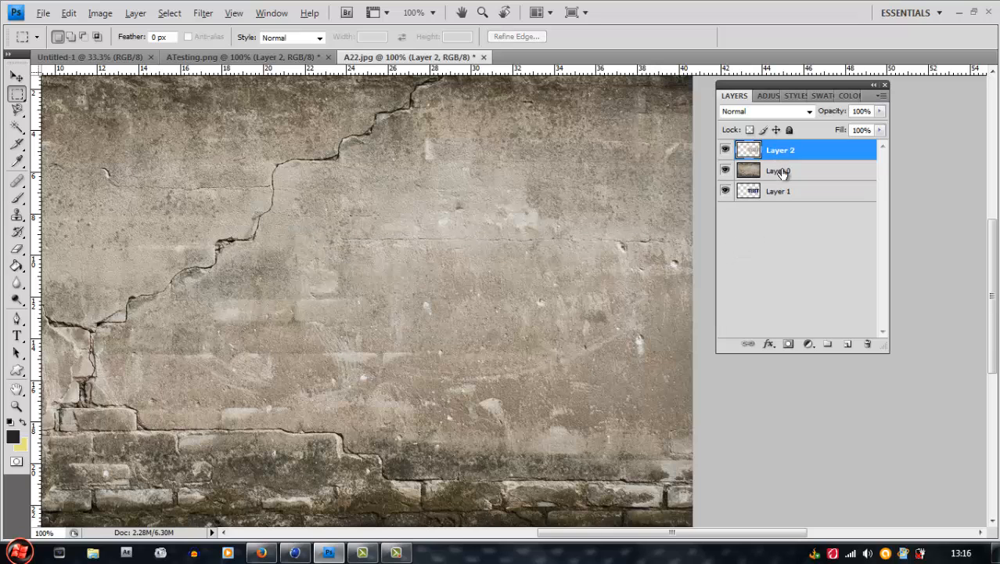
Delete the full wall layer, Layer 0, and hide and show Layer 1 to compare it with the wall-texture cutout
click(781, 170)
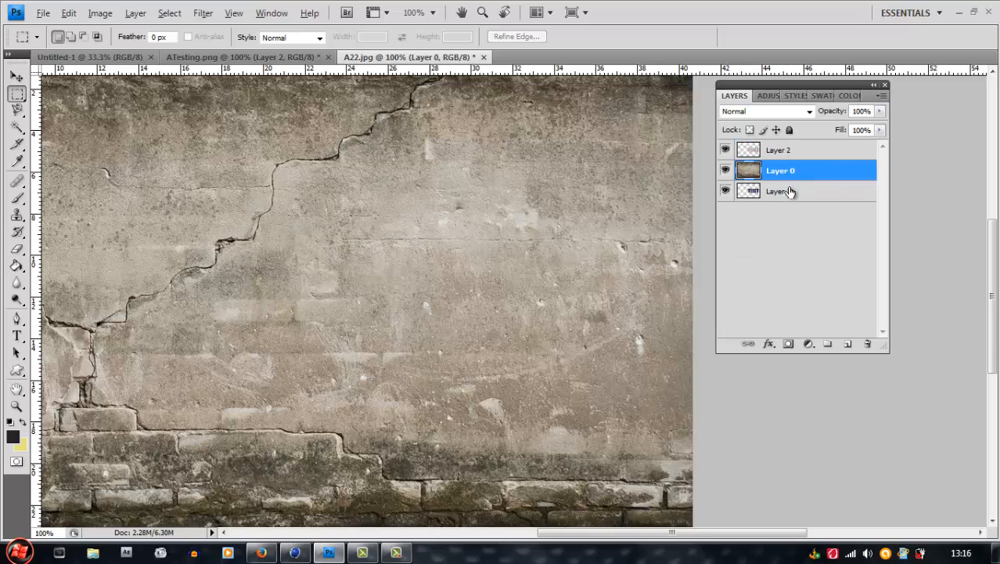
key(Delete)
click(814, 150)
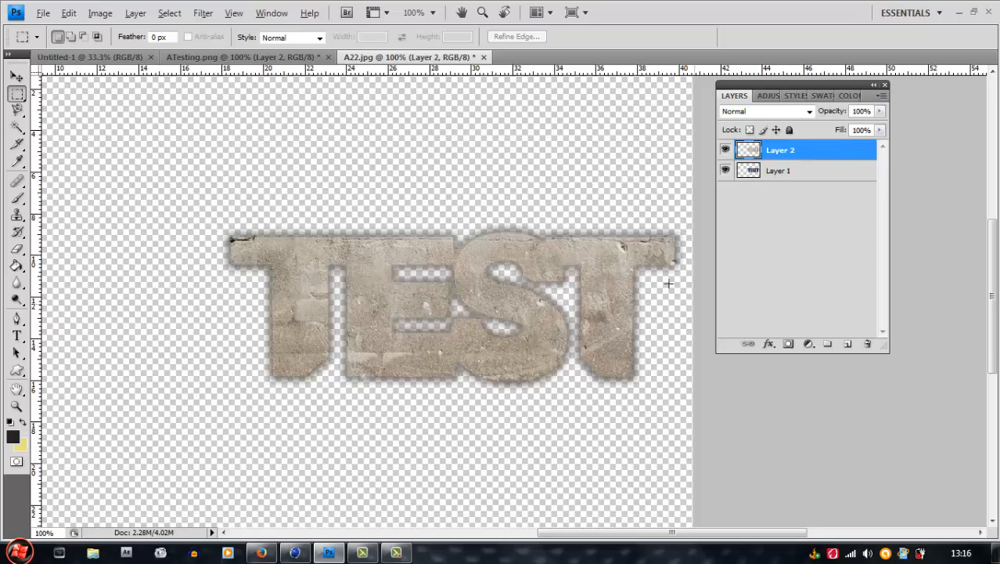
click(726, 170)
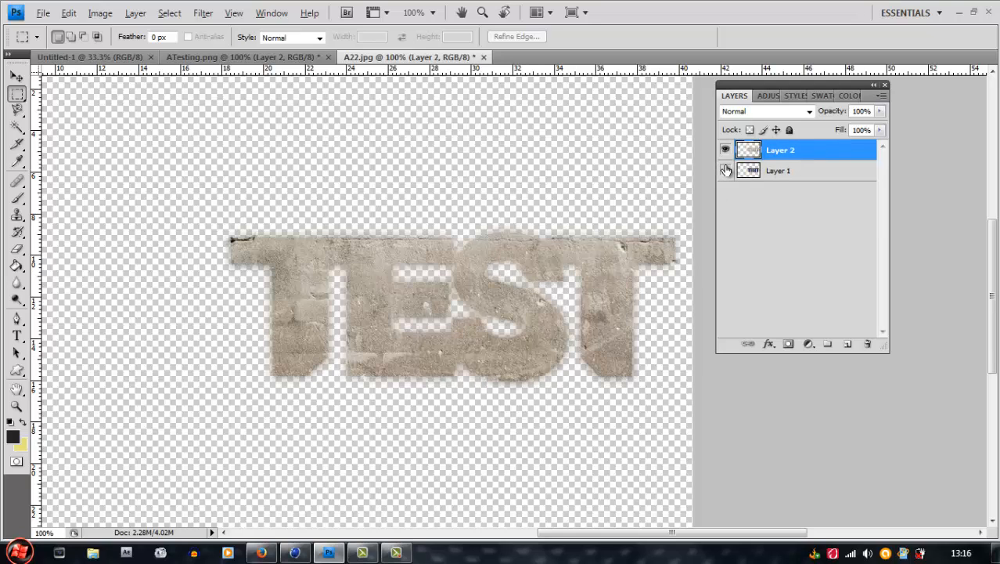
click(725, 170)
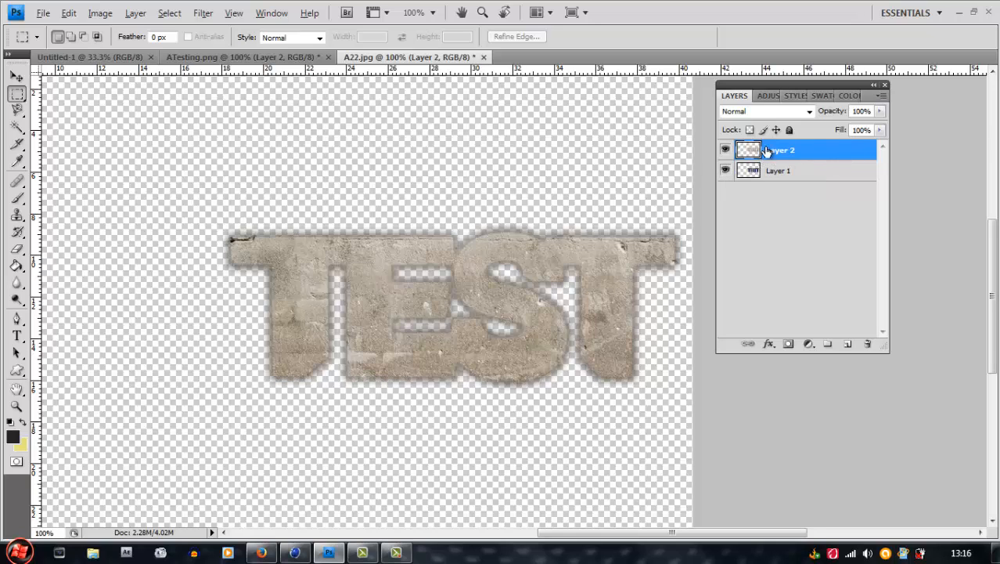
Set the blend mode of the wall-texture cutout, Layer 2, to Color Dodge
click(809, 112)
click(763, 239)
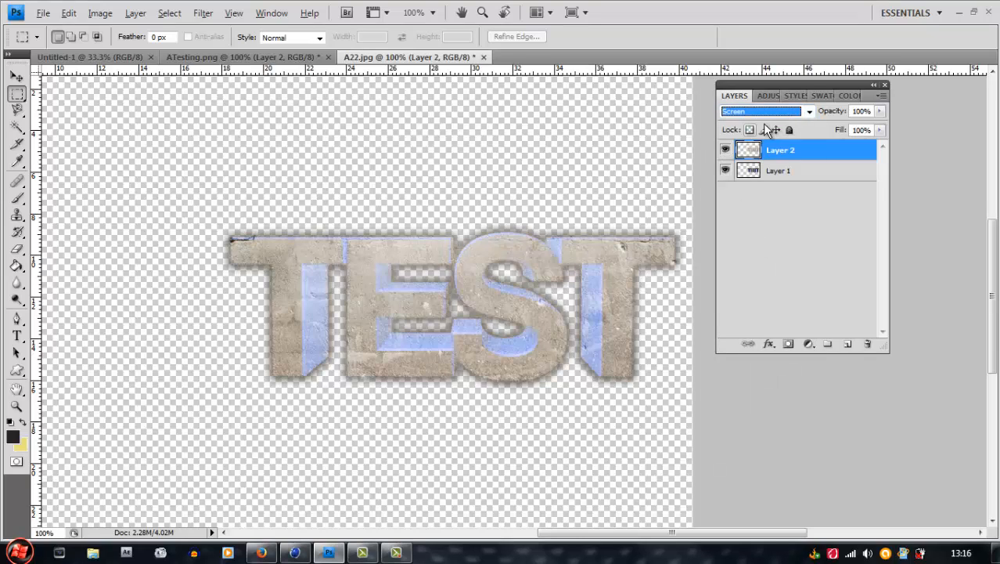
scroll(755, 113, down, 1)
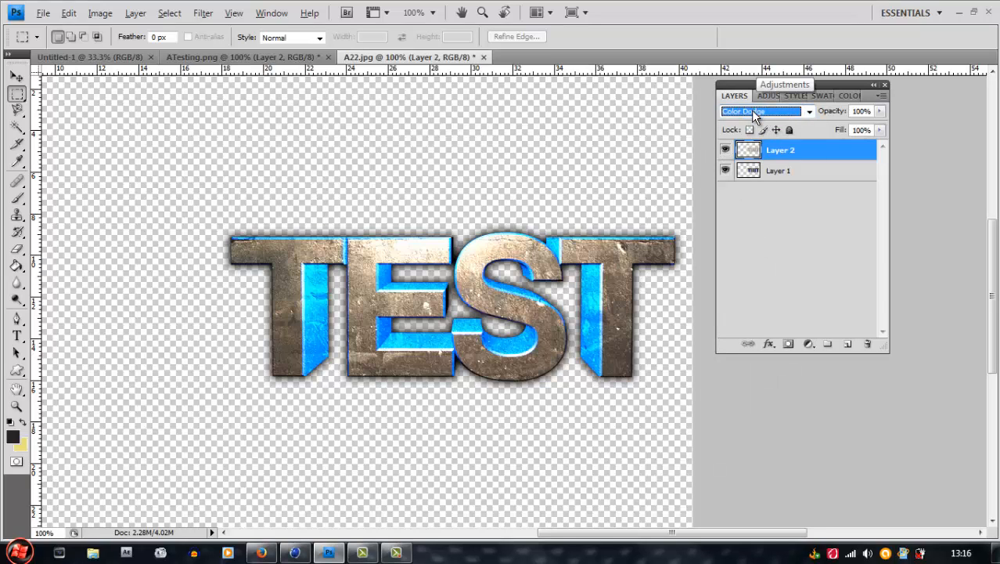
scroll(755, 114, down, 1)
scroll(755, 114, up, 1)
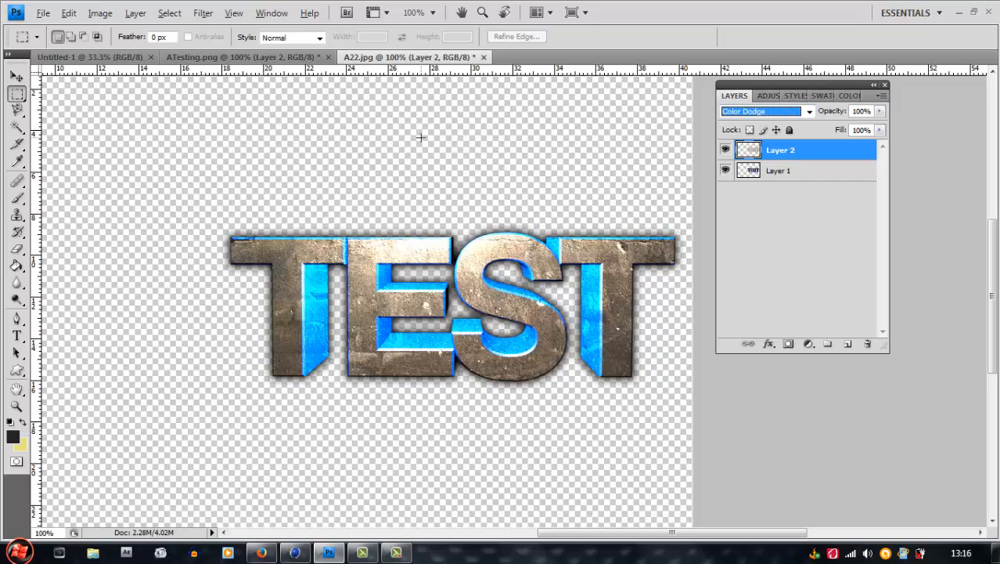
click(843, 208)
Set the opacity of the wall-texture cutout, Layer 2, to 99%
click(792, 148)
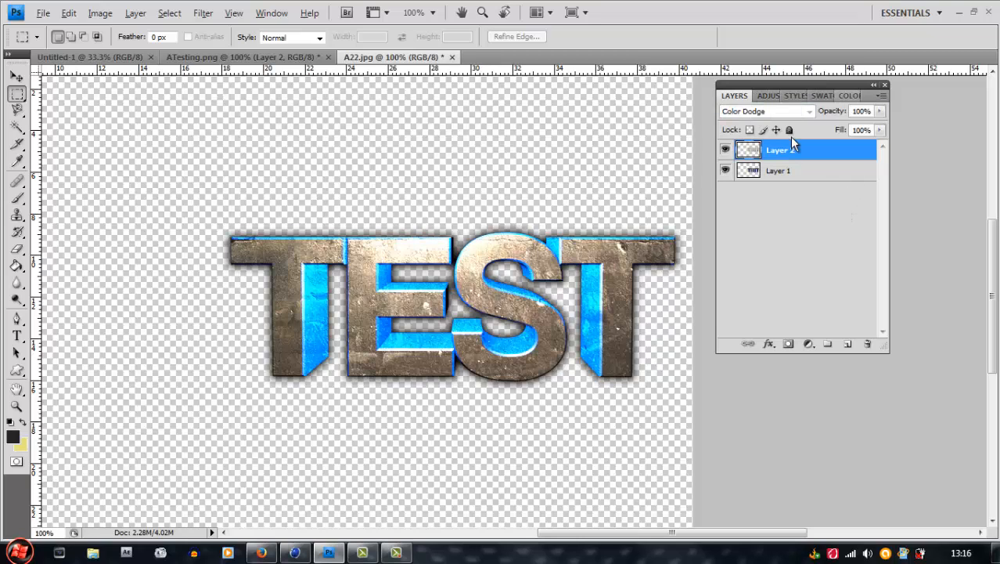
mouse_move(836, 114)
mouse_down()
mouse_move(858, 113)
mouse_move(838, 112)
mouse_move(846, 115)
mouse_up()
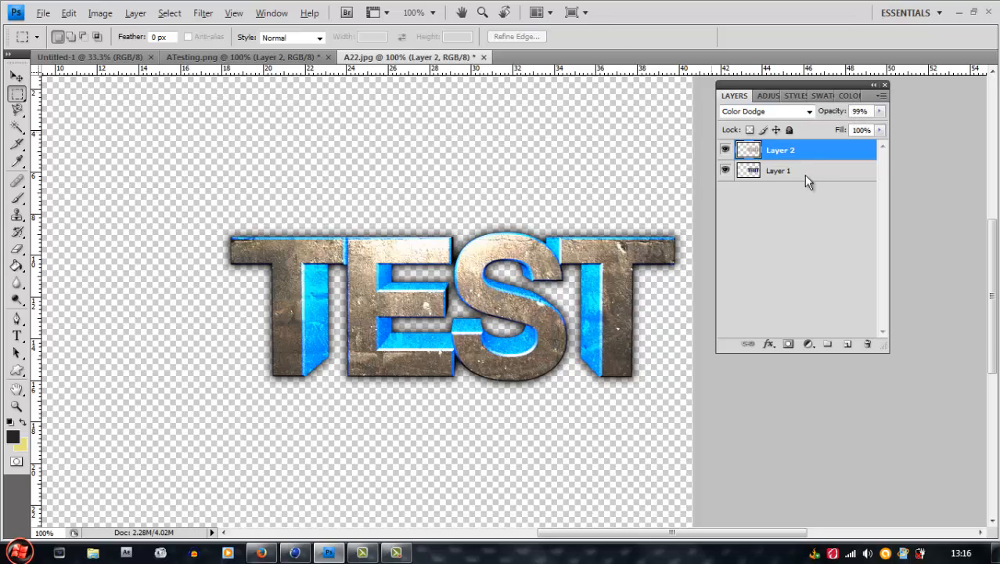
click(839, 195)
Add a new layer beneath the TEST layers and fill it with the dark foreground color as a background
click(16, 266)
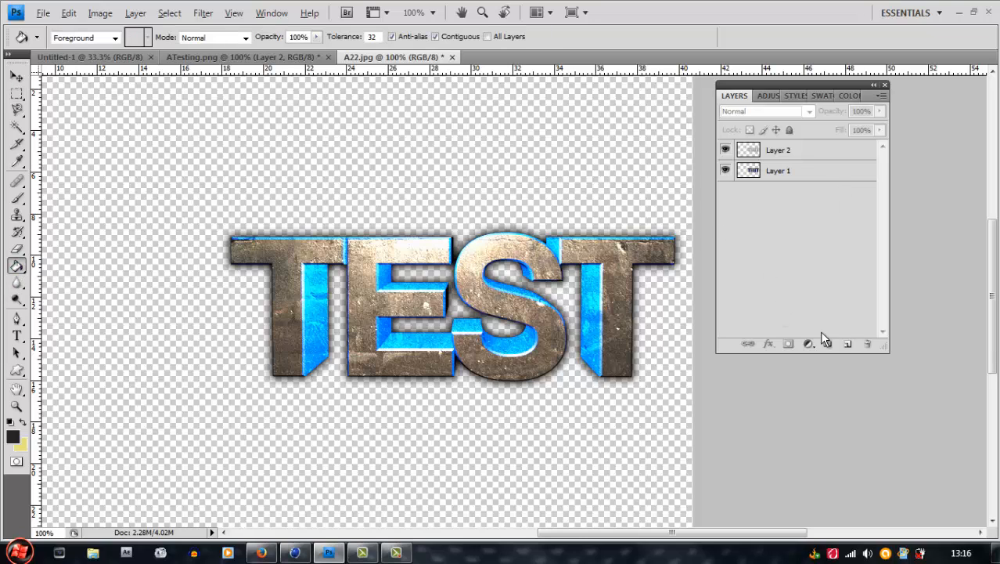
click(848, 344)
drag(803, 154, 800, 200)
click(498, 159)
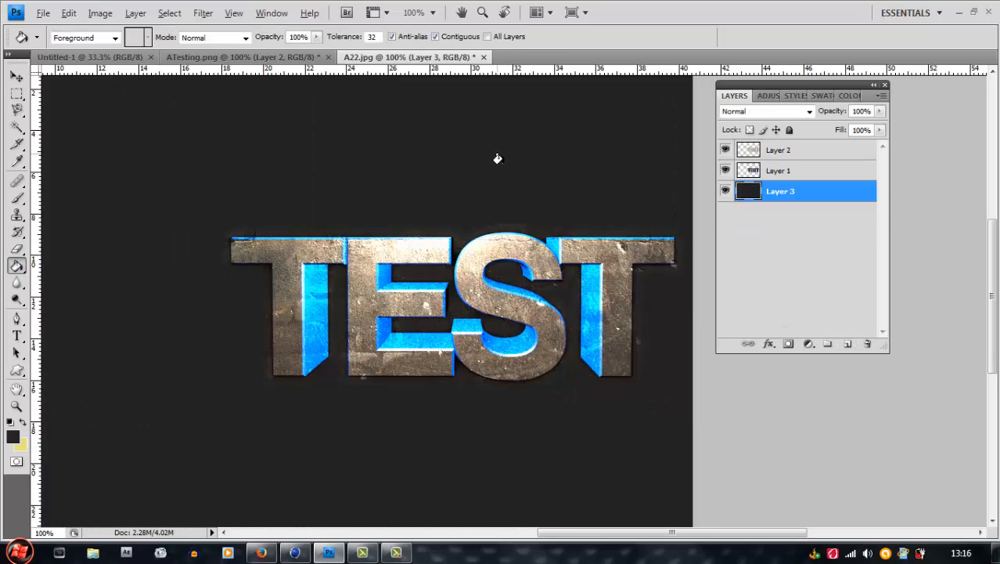
Nudge the wall-texture cutout, Layer 2, slightly over the TEST letters with the Move tool
click(816, 159)
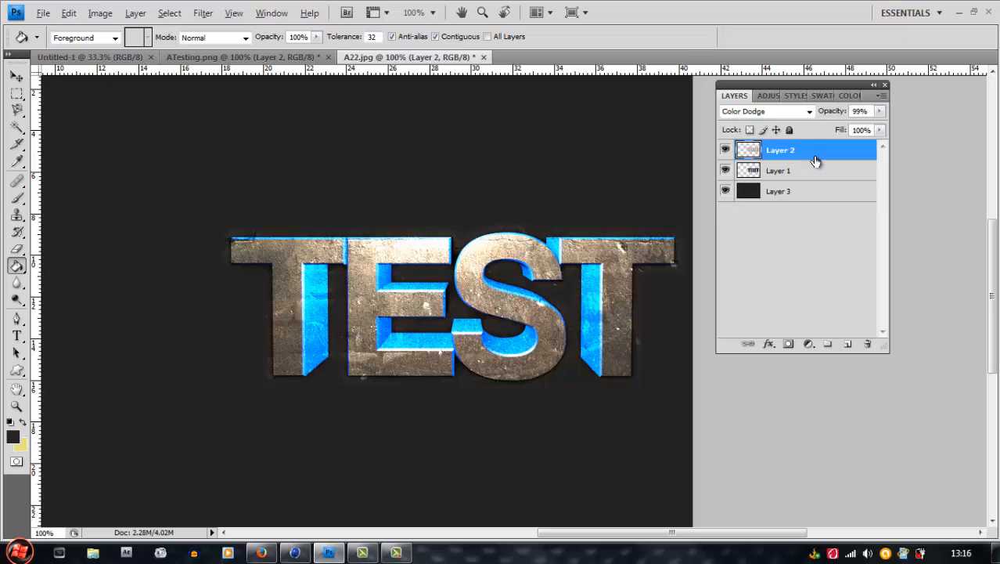
shift+click(816, 169)
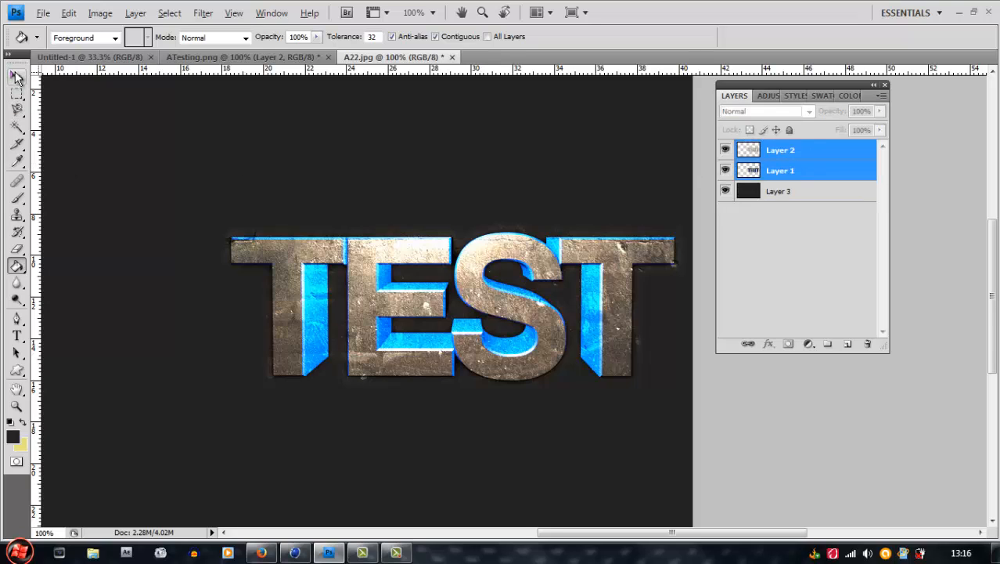
click(16, 76)
click(792, 155)
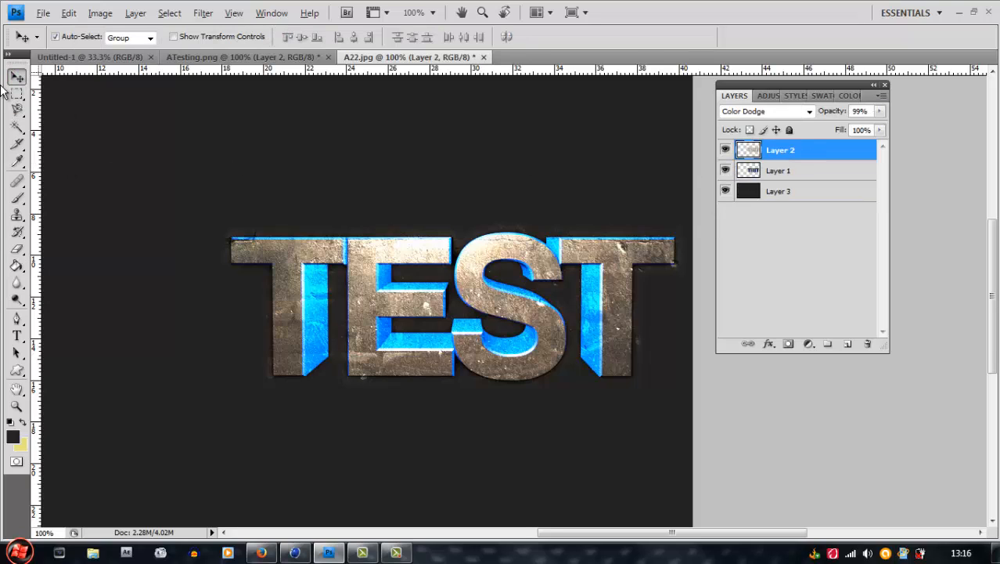
drag(333, 268, 333, 287)
key(Left)
key(Left)
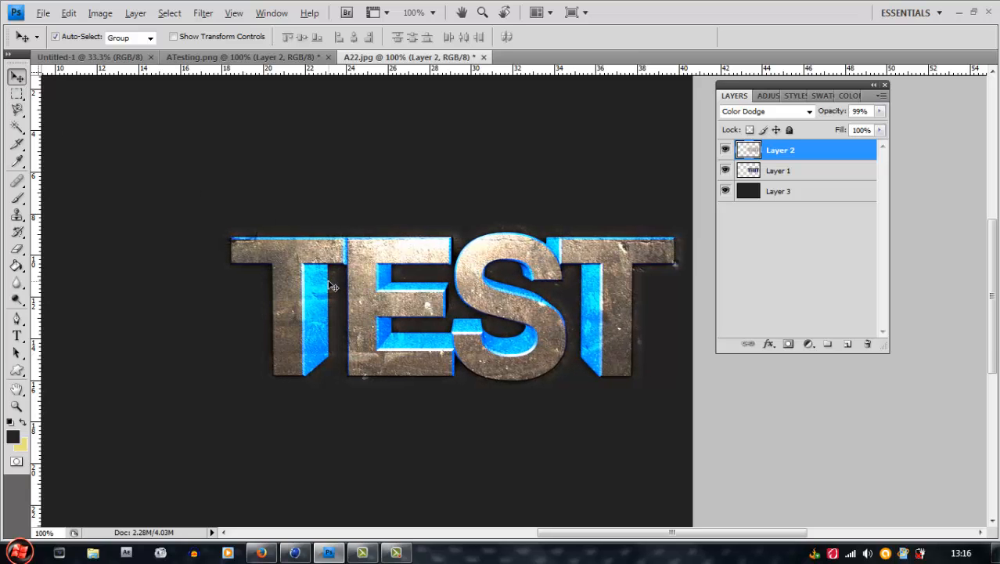
key(Down)
key(Down)
key(Down)
key(Down)
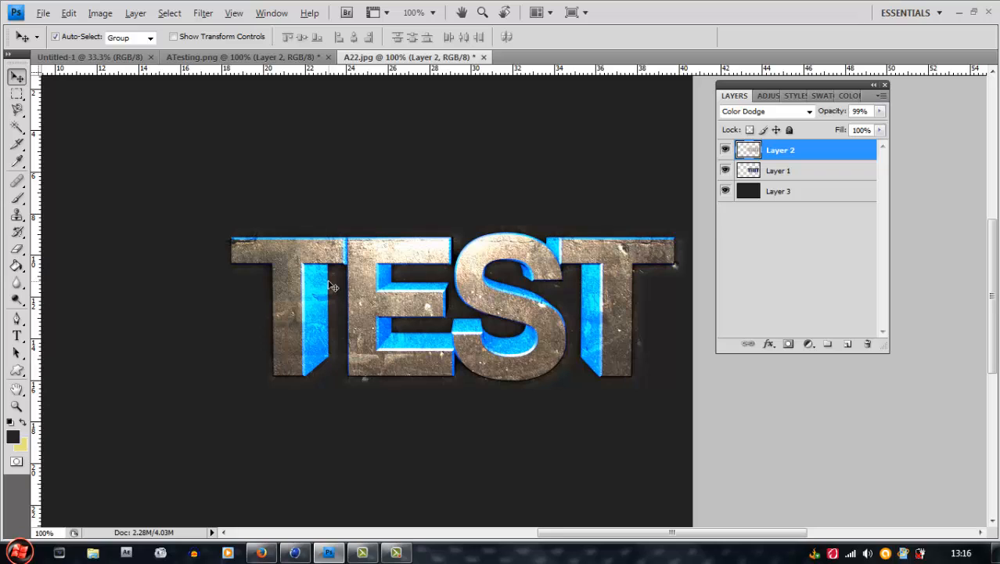
key(Down)
key(Up)
Select Layer 2 and Layer 1 together and move the TEST text left, toward the center of the canvas
click(432, 12)
click(430, 49)
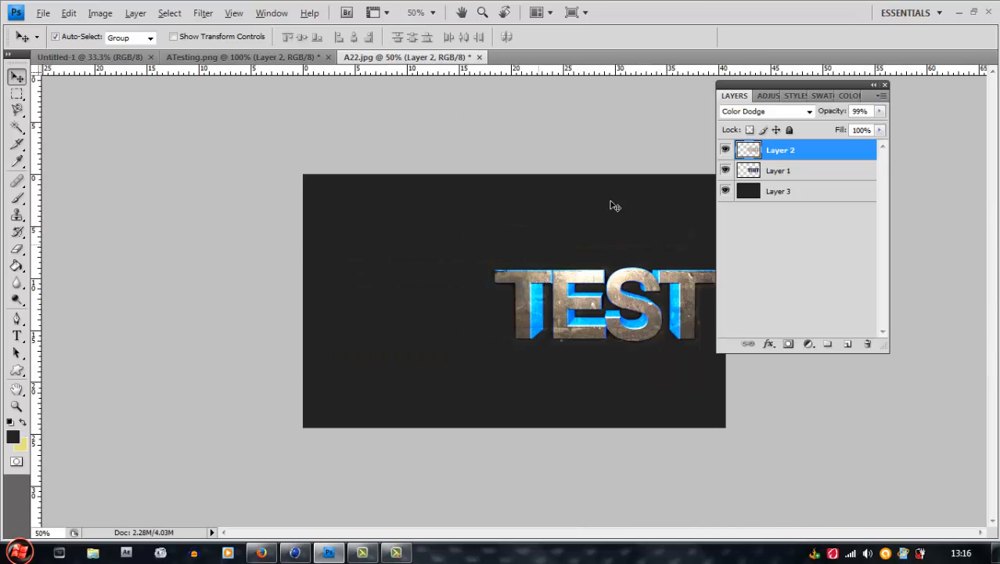
shift+click(817, 173)
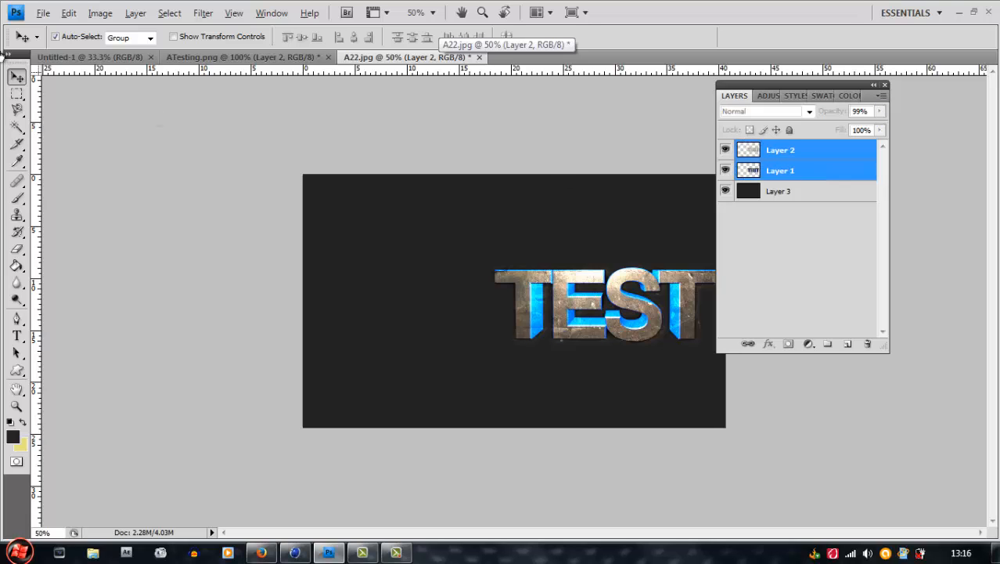
drag(525, 300, 435, 304)
click(433, 13)
click(438, 66)
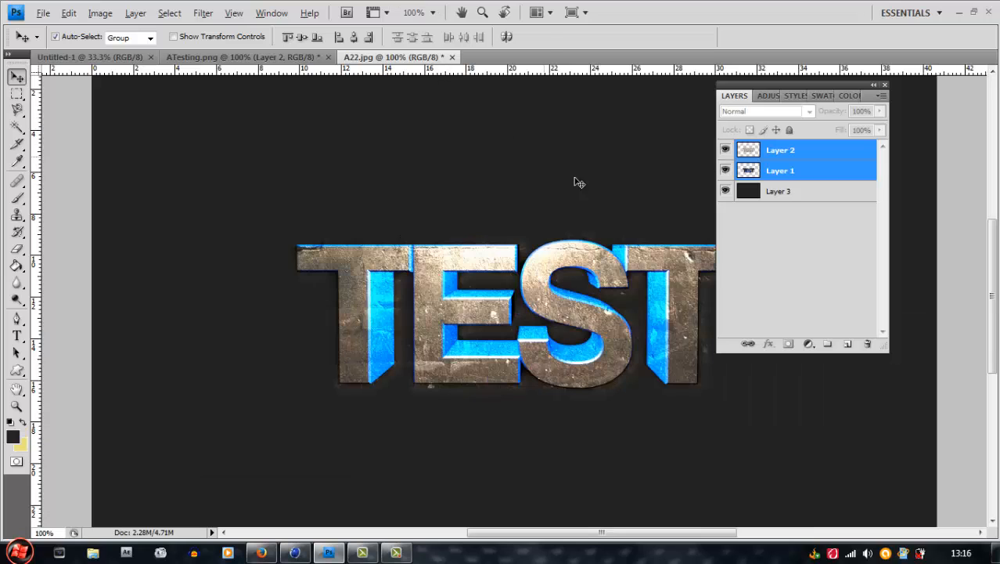
drag(594, 532, 618, 532)
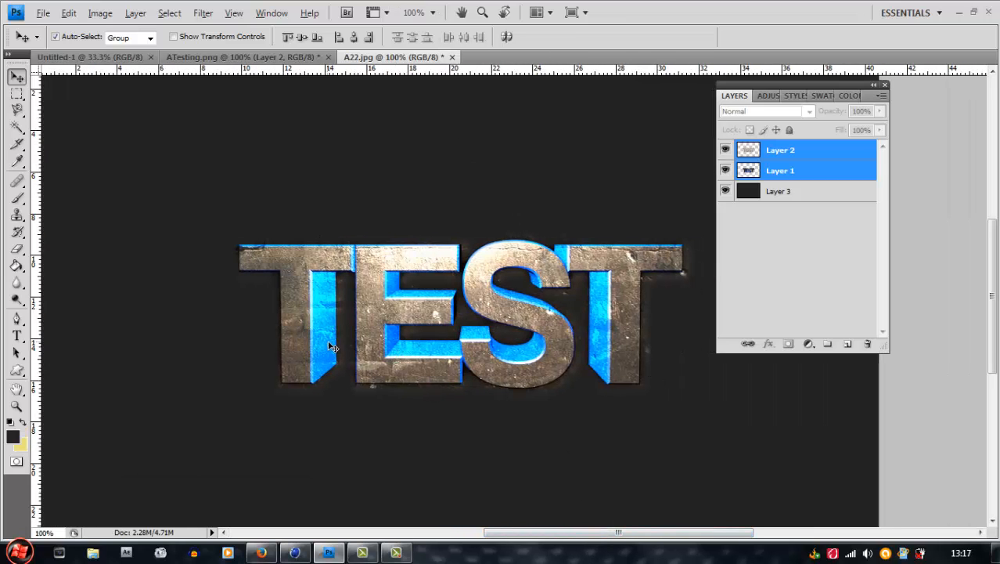
Copy the part of the Layer 2 texture inside Layer 1's outline to a new layer, and delete Layer 2
click(814, 173)
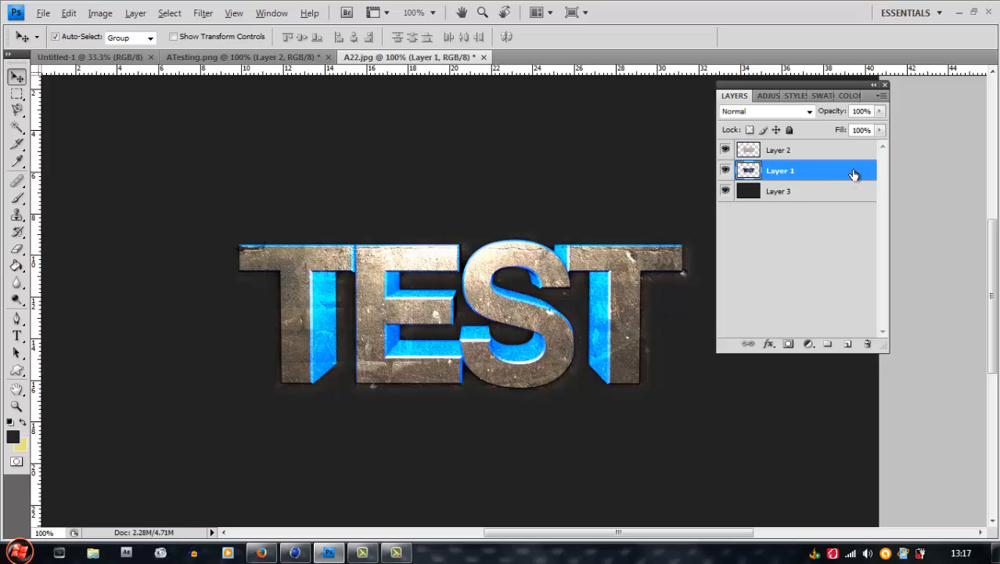
click(810, 152)
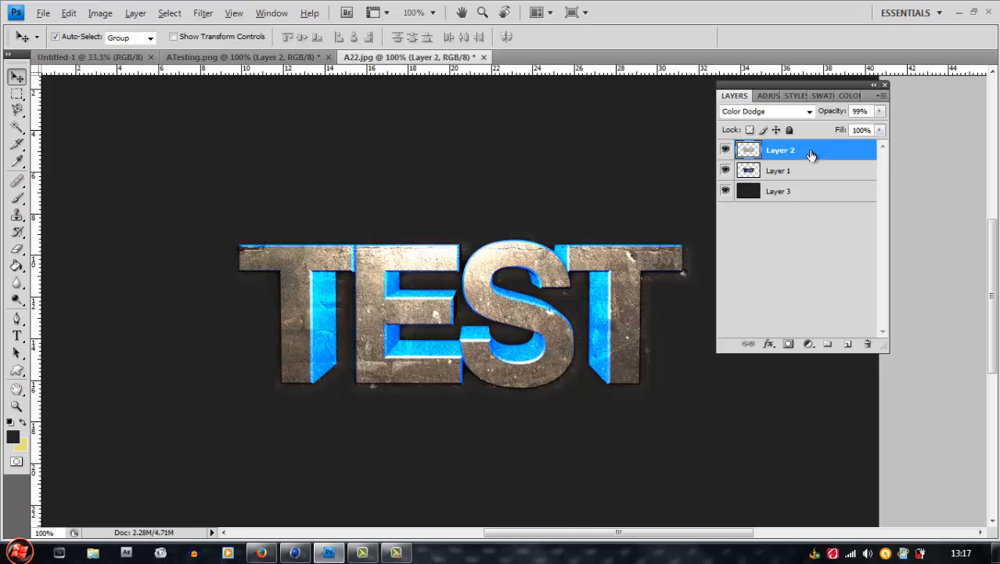
ctrl+click(749, 171)
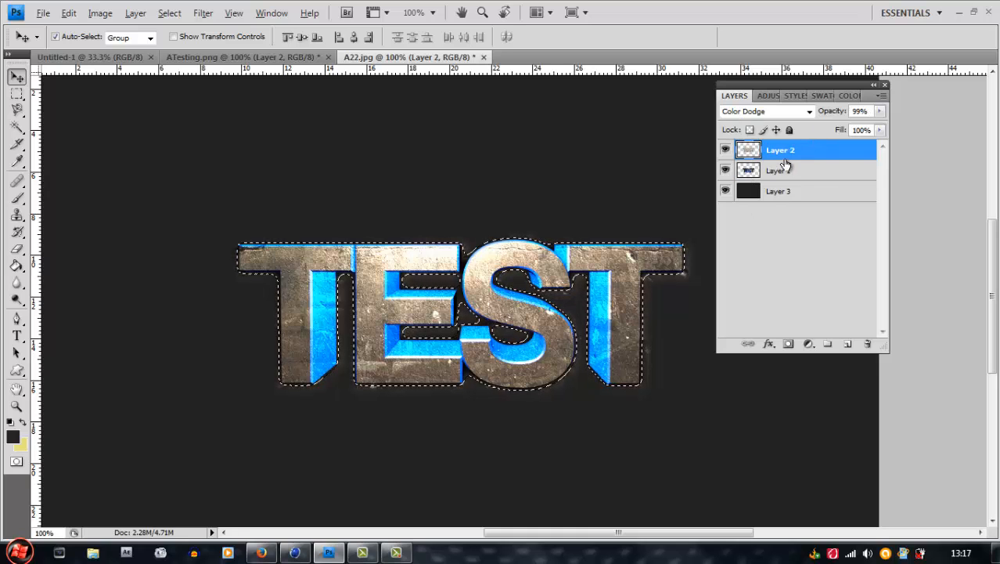
key(ctrl+j)
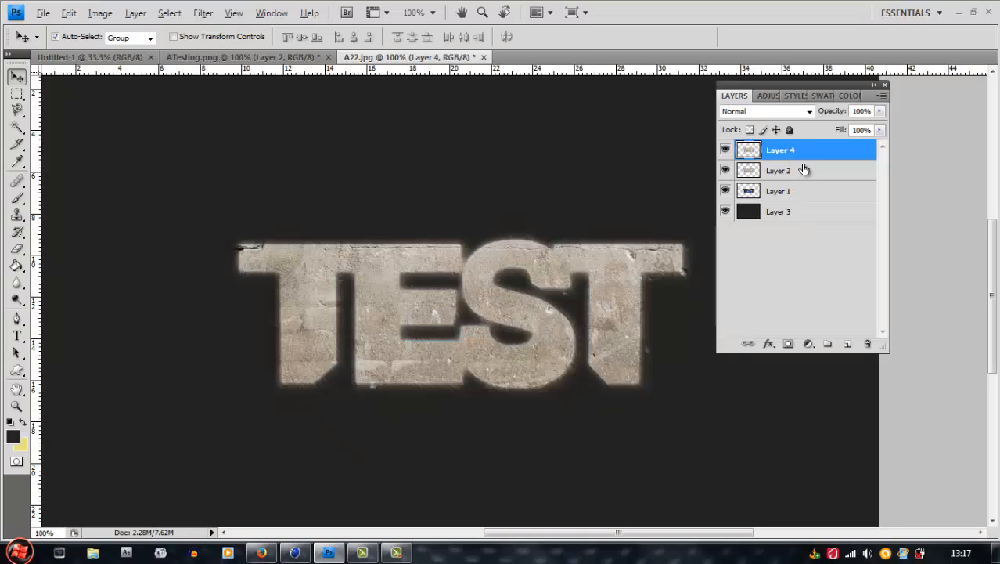
click(805, 172)
key(ctrl+e)
click(812, 152)
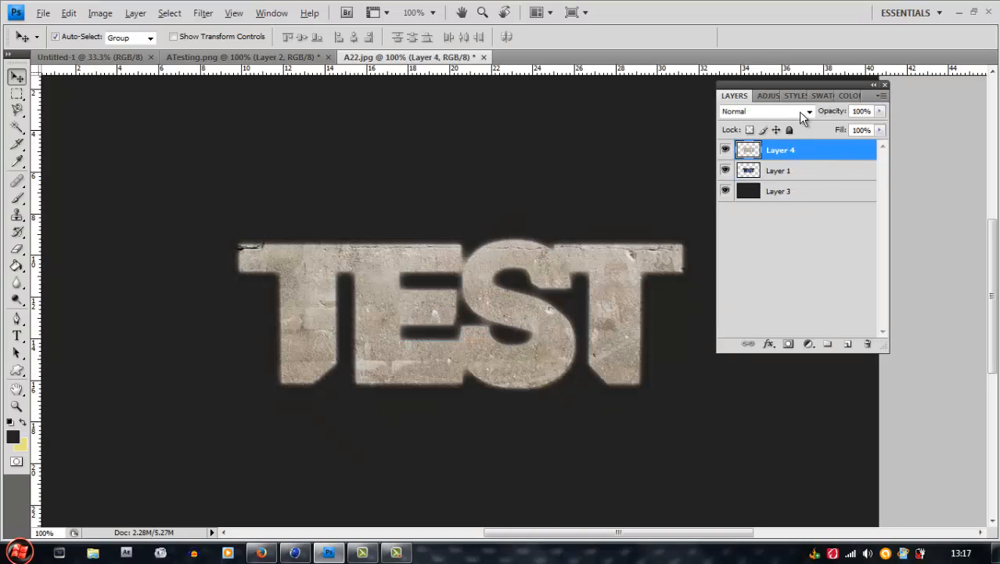
Set the blend mode of the trimmed texture copy, Layer 4, to Color Dodge
click(798, 112)
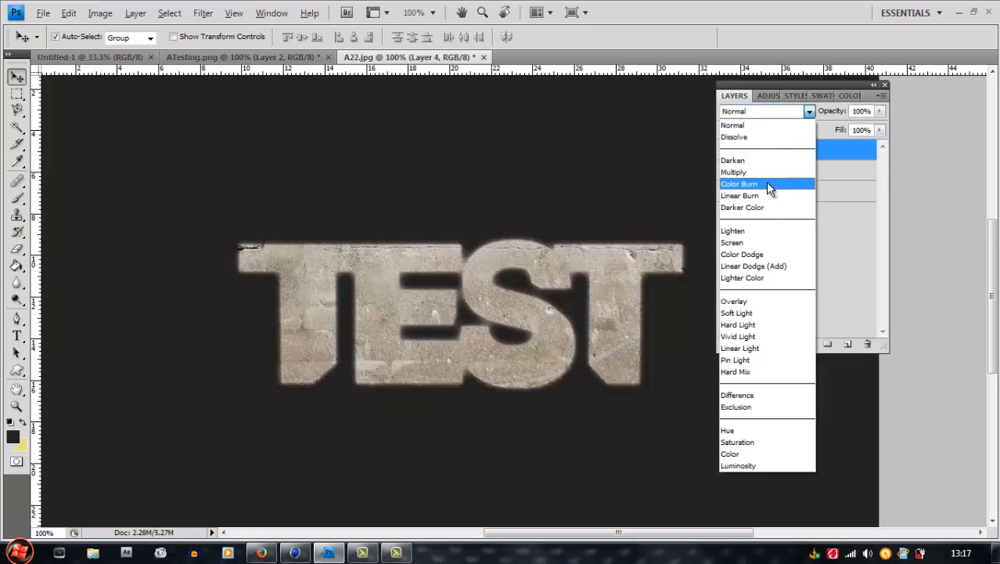
click(777, 255)
click(822, 235)
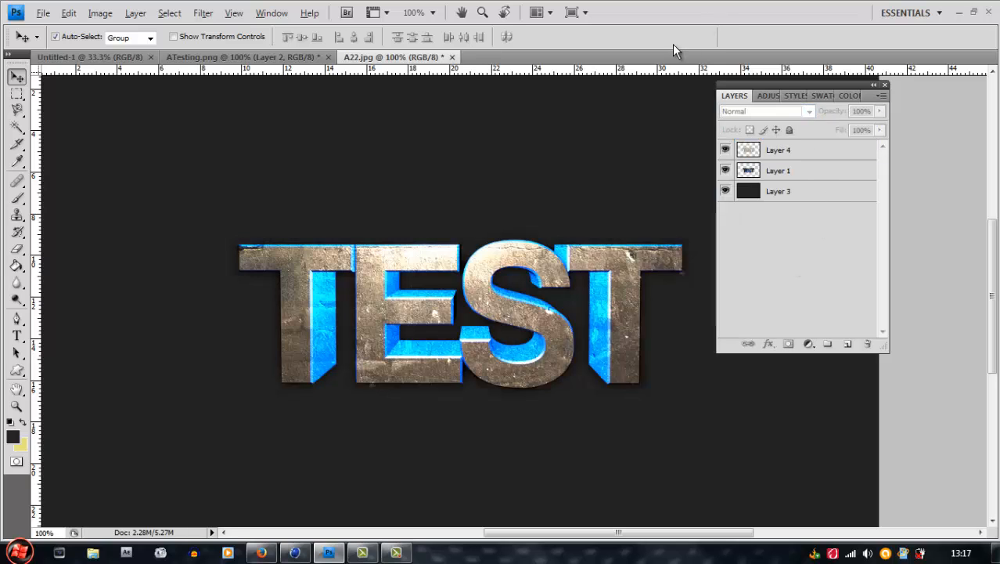
Merge the Color Dodge texture layer, Layer 4, with the TEST text layer, Layer 1, into a single layer
click(806, 150)
shift+click(807, 170)
right_click(807, 169)
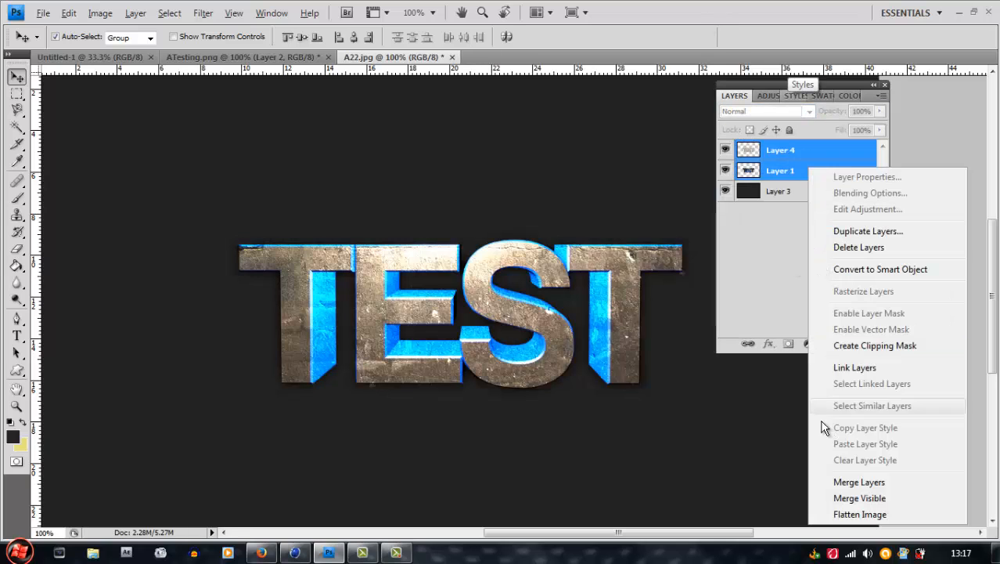
click(851, 482)
Try a black Multiply drop shadow at 100% opacity with an adjusted distance on the merged TEST layer
double_click(839, 152)
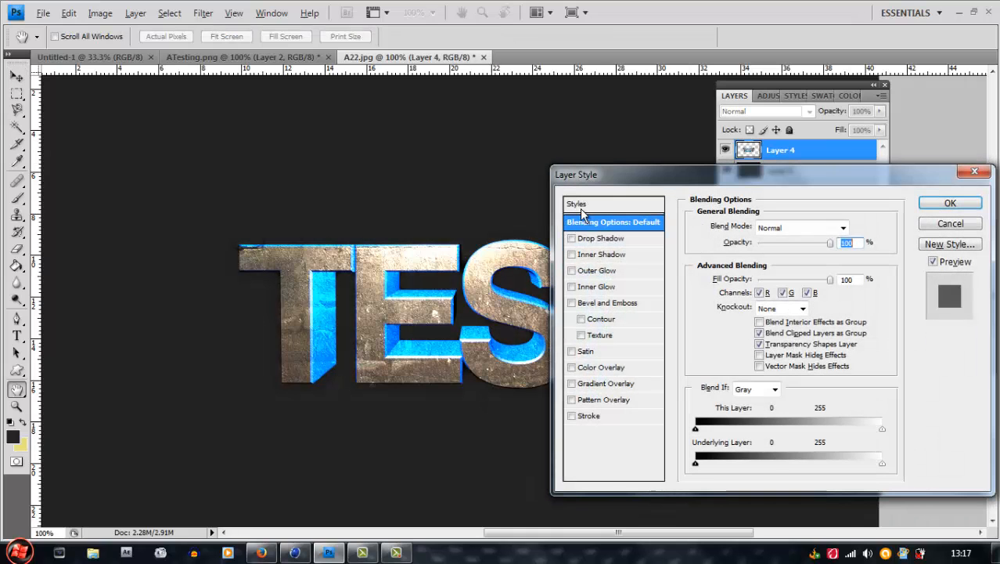
click(583, 238)
drag(786, 244, 812, 244)
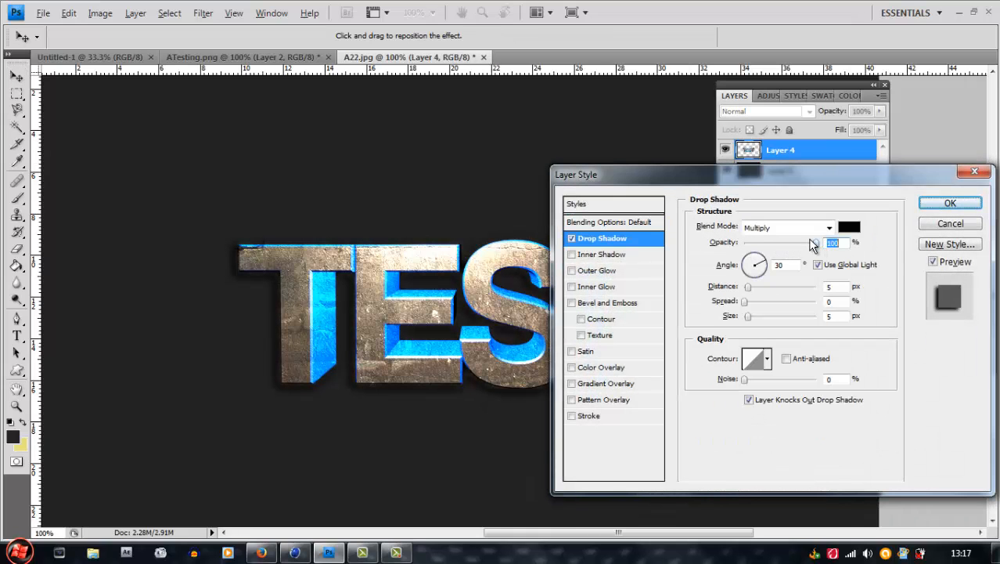
drag(748, 287, 728, 313)
click(950, 202)
click(789, 171)
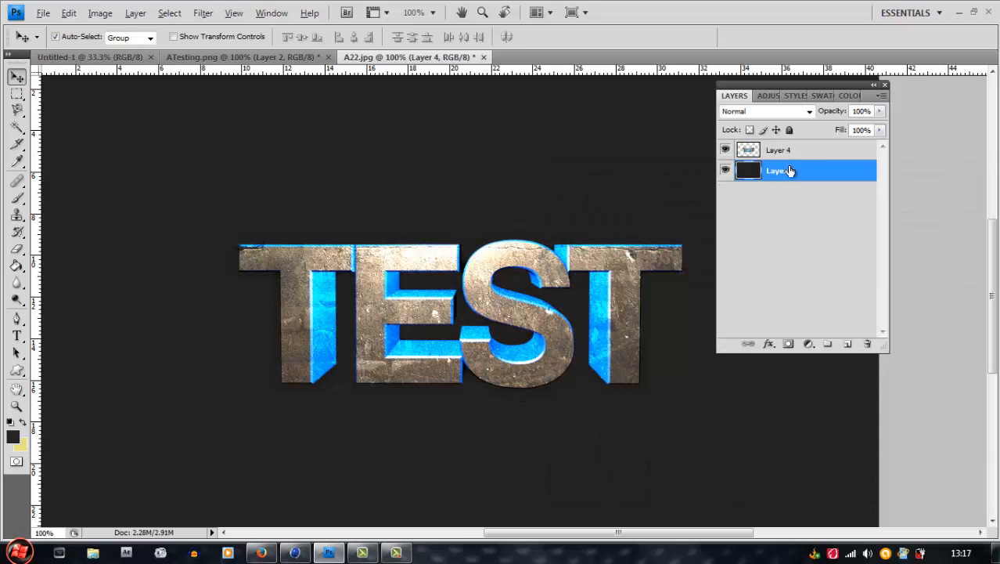
click(769, 198)
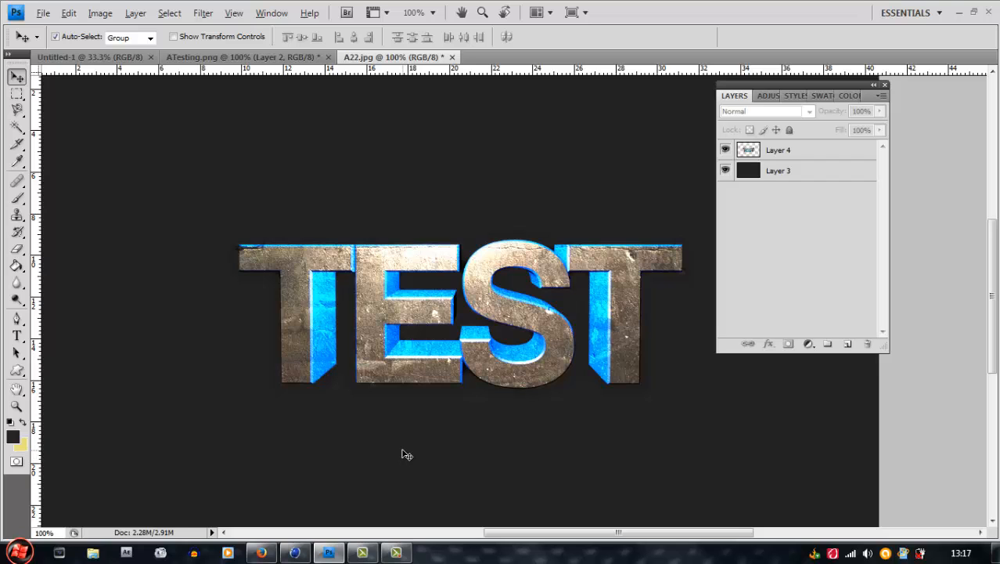
click(396, 553)
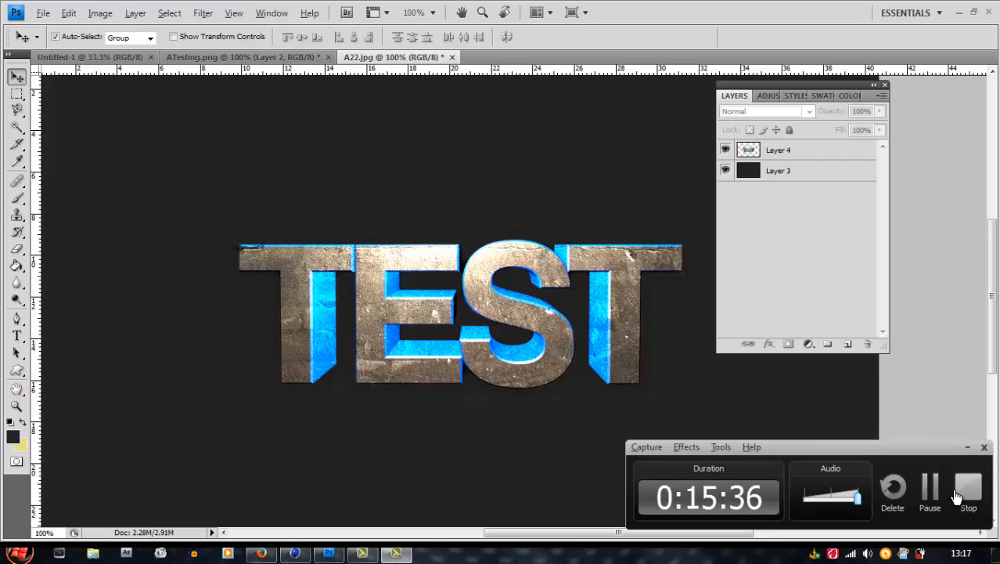